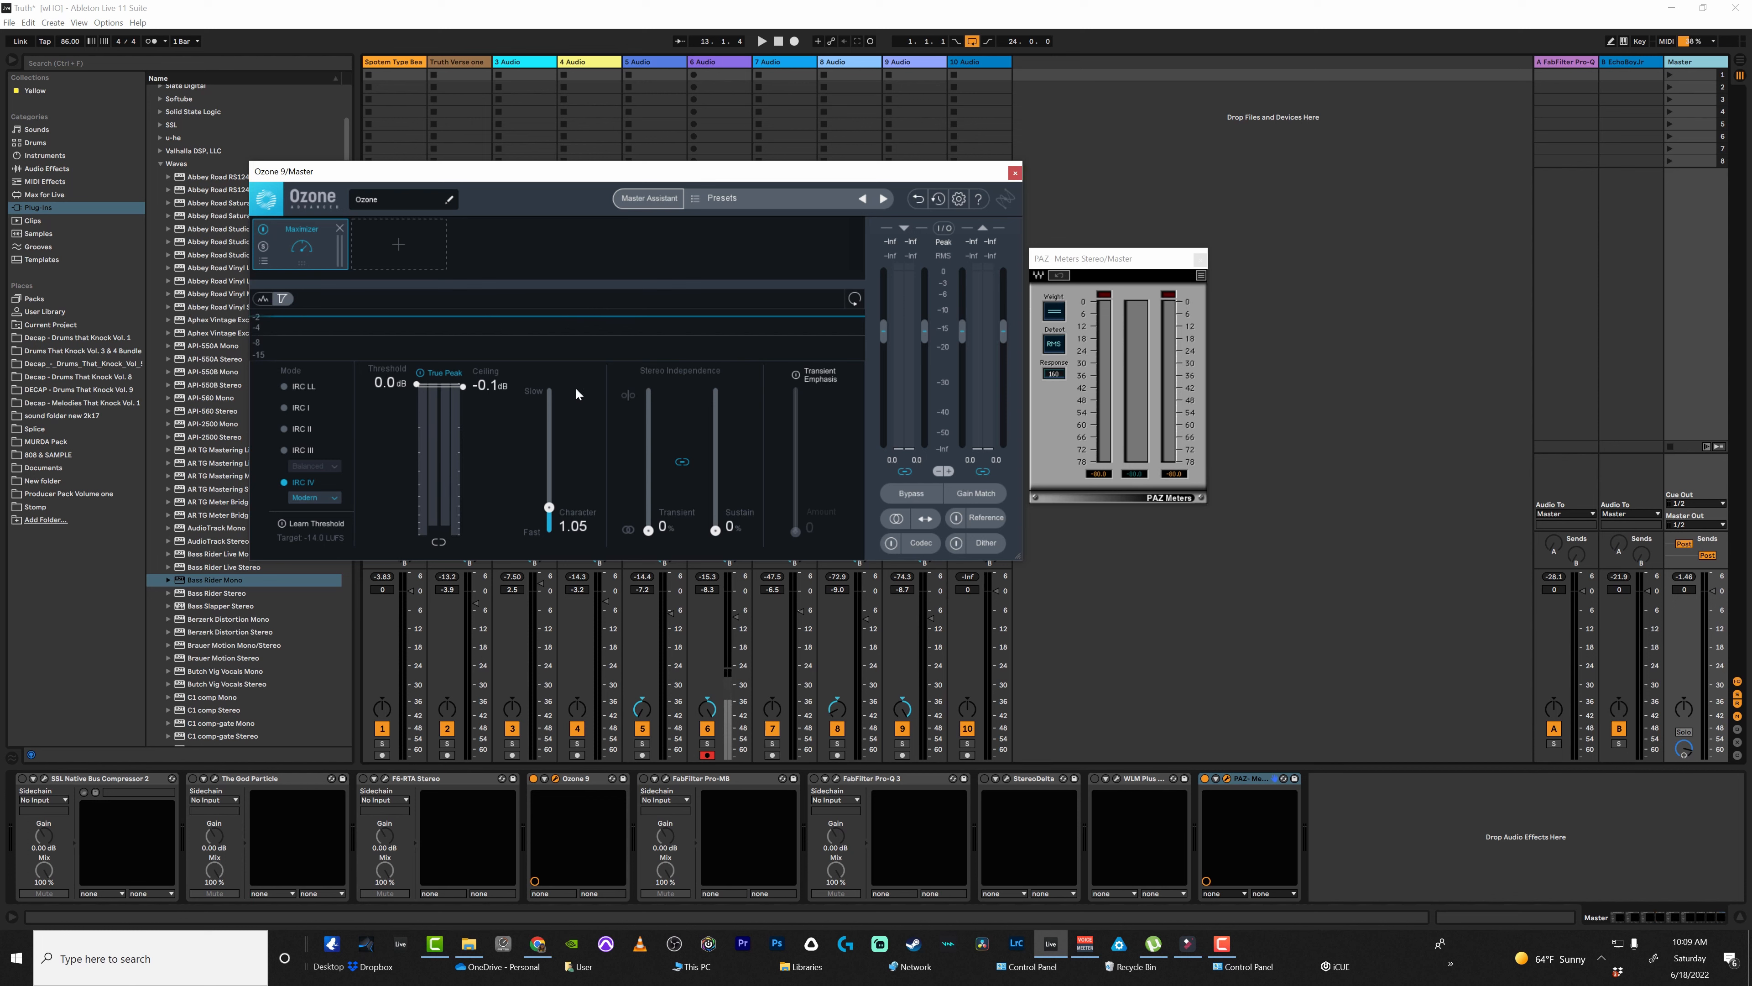
# - Close the Ozone 9 window, open Vitamin Stereo on the Spotem Type Beat track and solo its LO band
pyautogui.click(1014, 172)
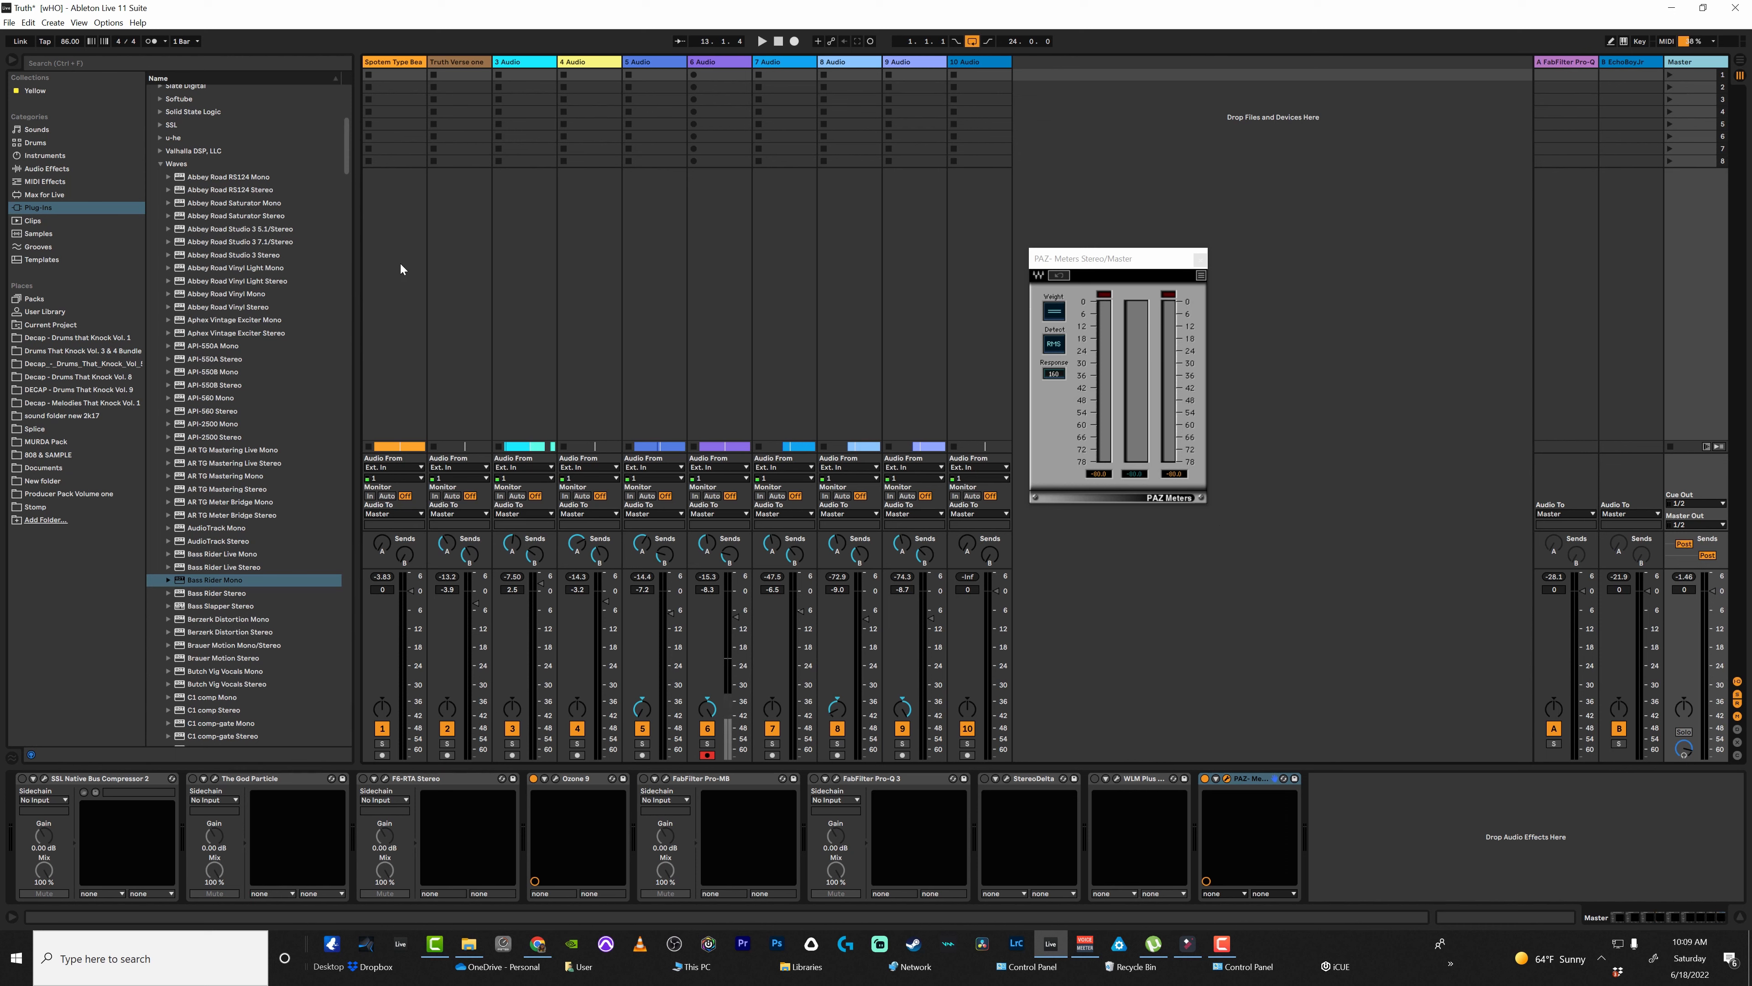
pyautogui.click(388, 62)
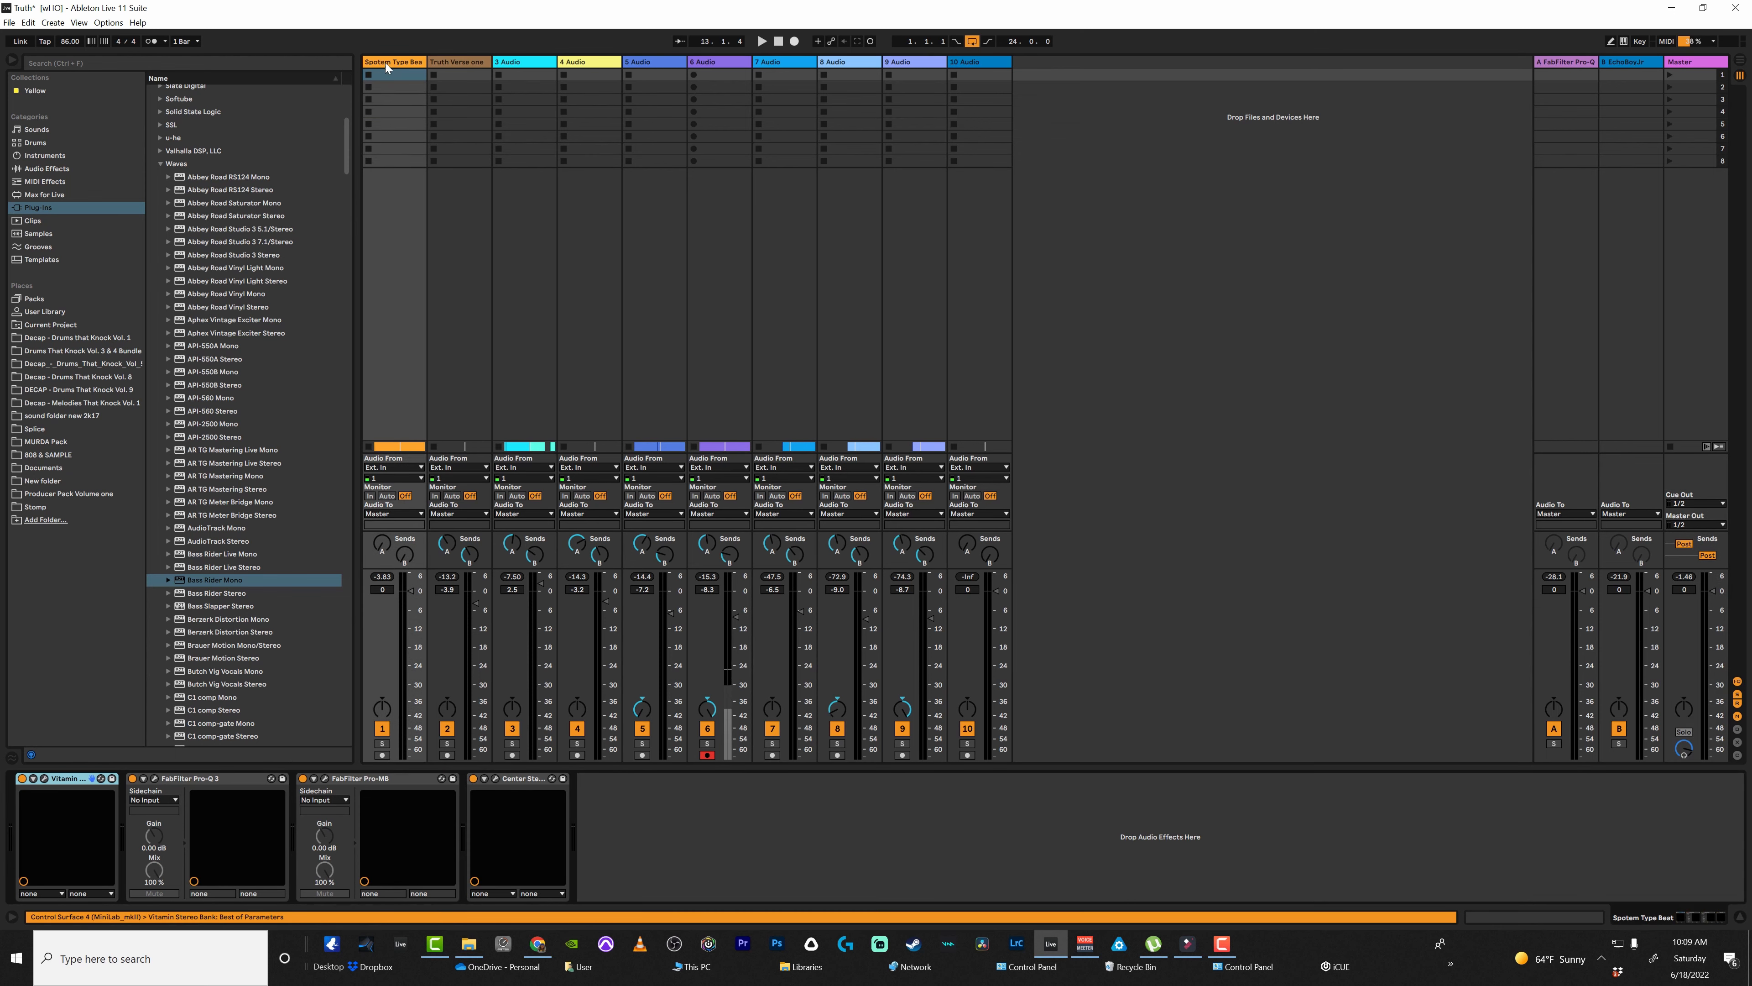
pyautogui.click(46, 779)
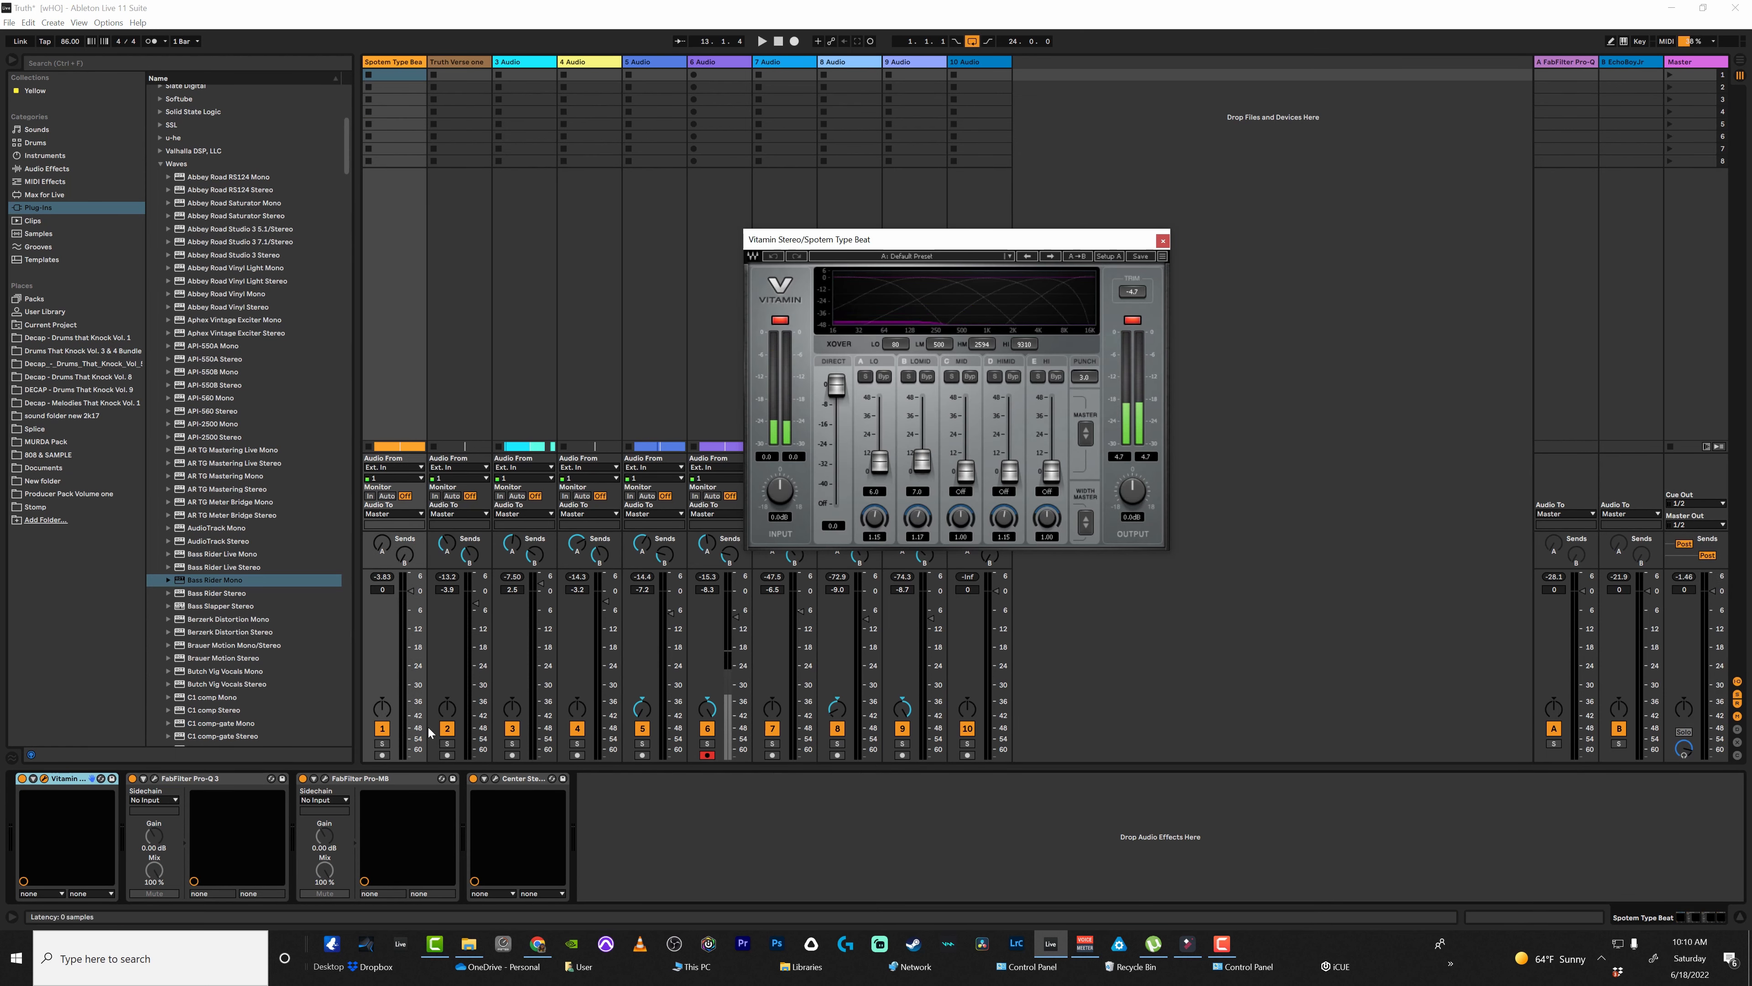
pyautogui.moveTo(981, 241); pyautogui.dragTo(1260, 249)
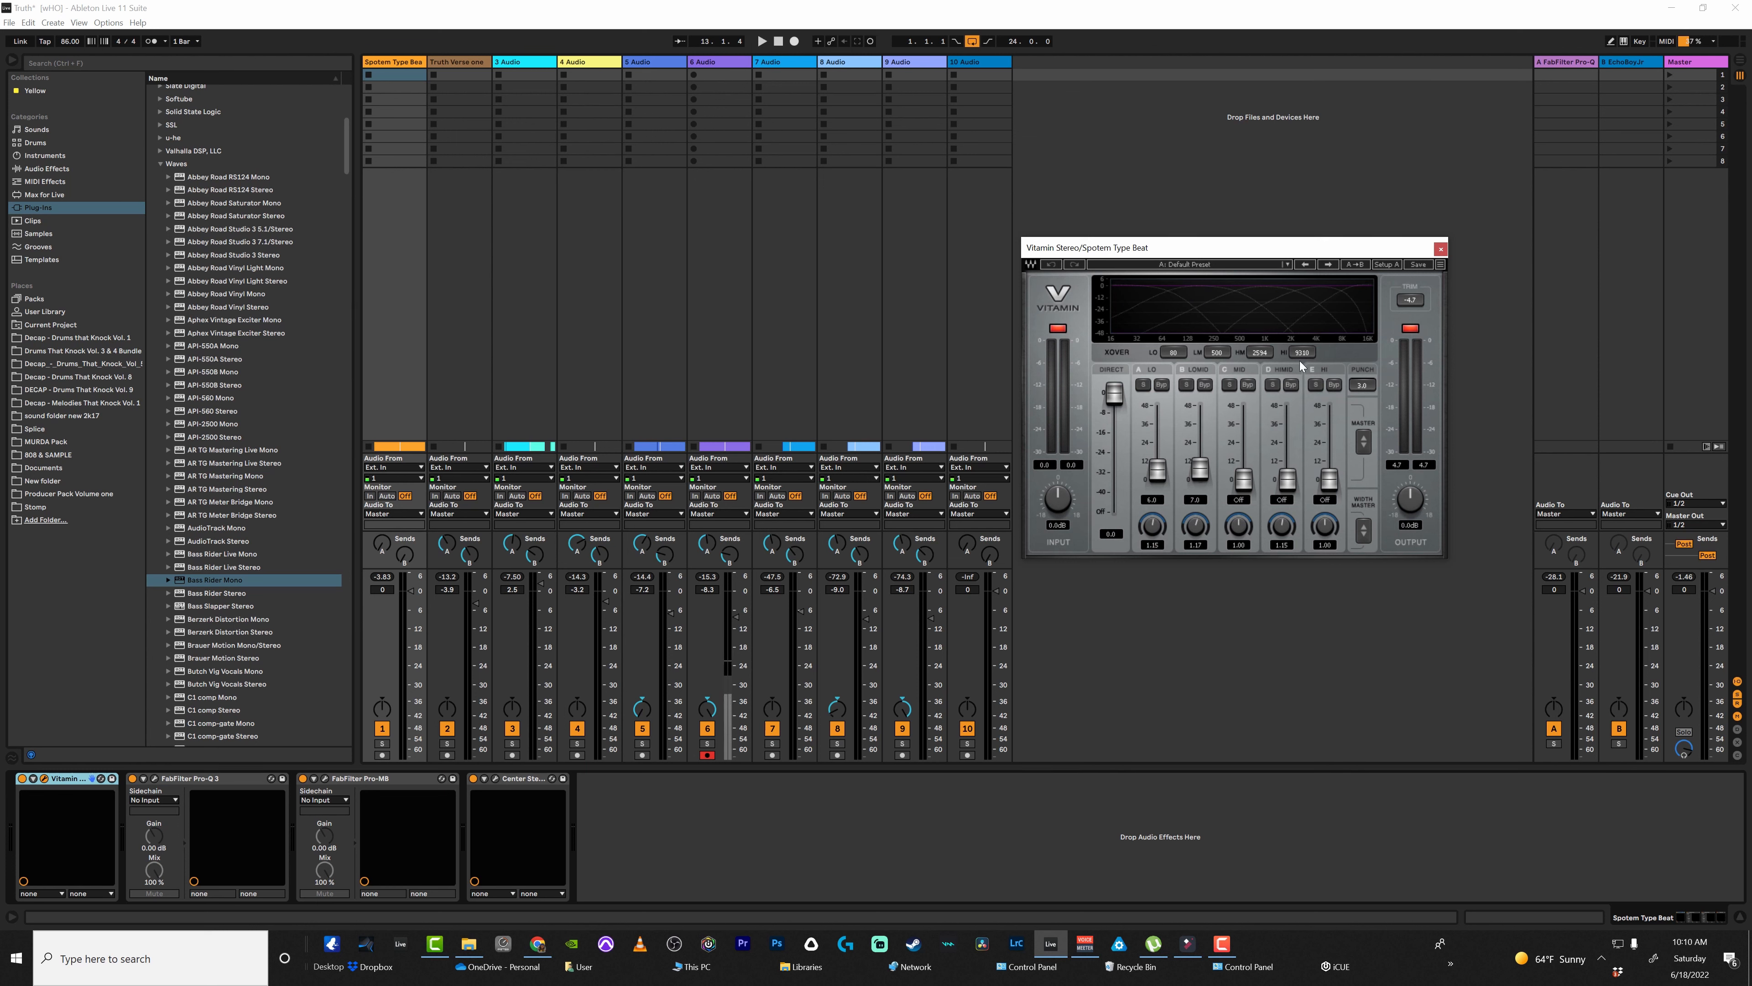
pyautogui.click(1143, 385)
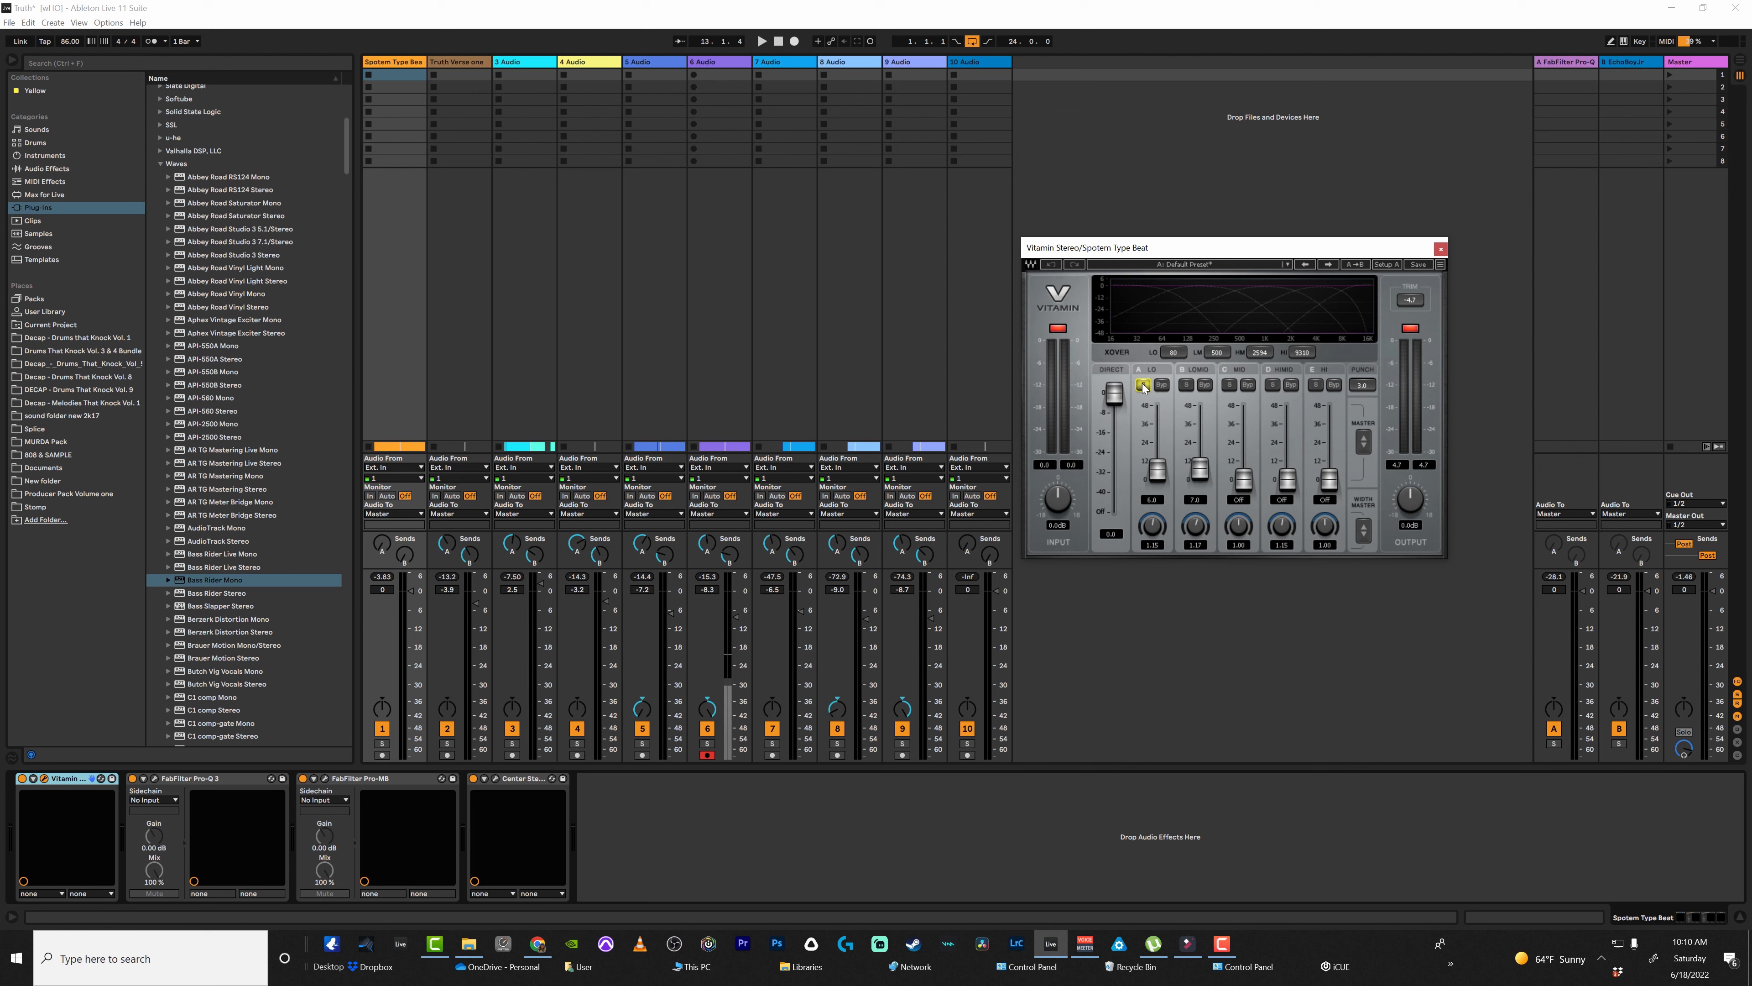
# - Deactivate tracks 2 through 10 so that only the Spotem Type Beat track is heard
pyautogui.click(447, 728)
pyautogui.click(512, 728)
pyautogui.click(577, 728)
pyautogui.click(642, 728)
pyautogui.click(707, 729)
pyautogui.click(772, 728)
pyautogui.click(837, 728)
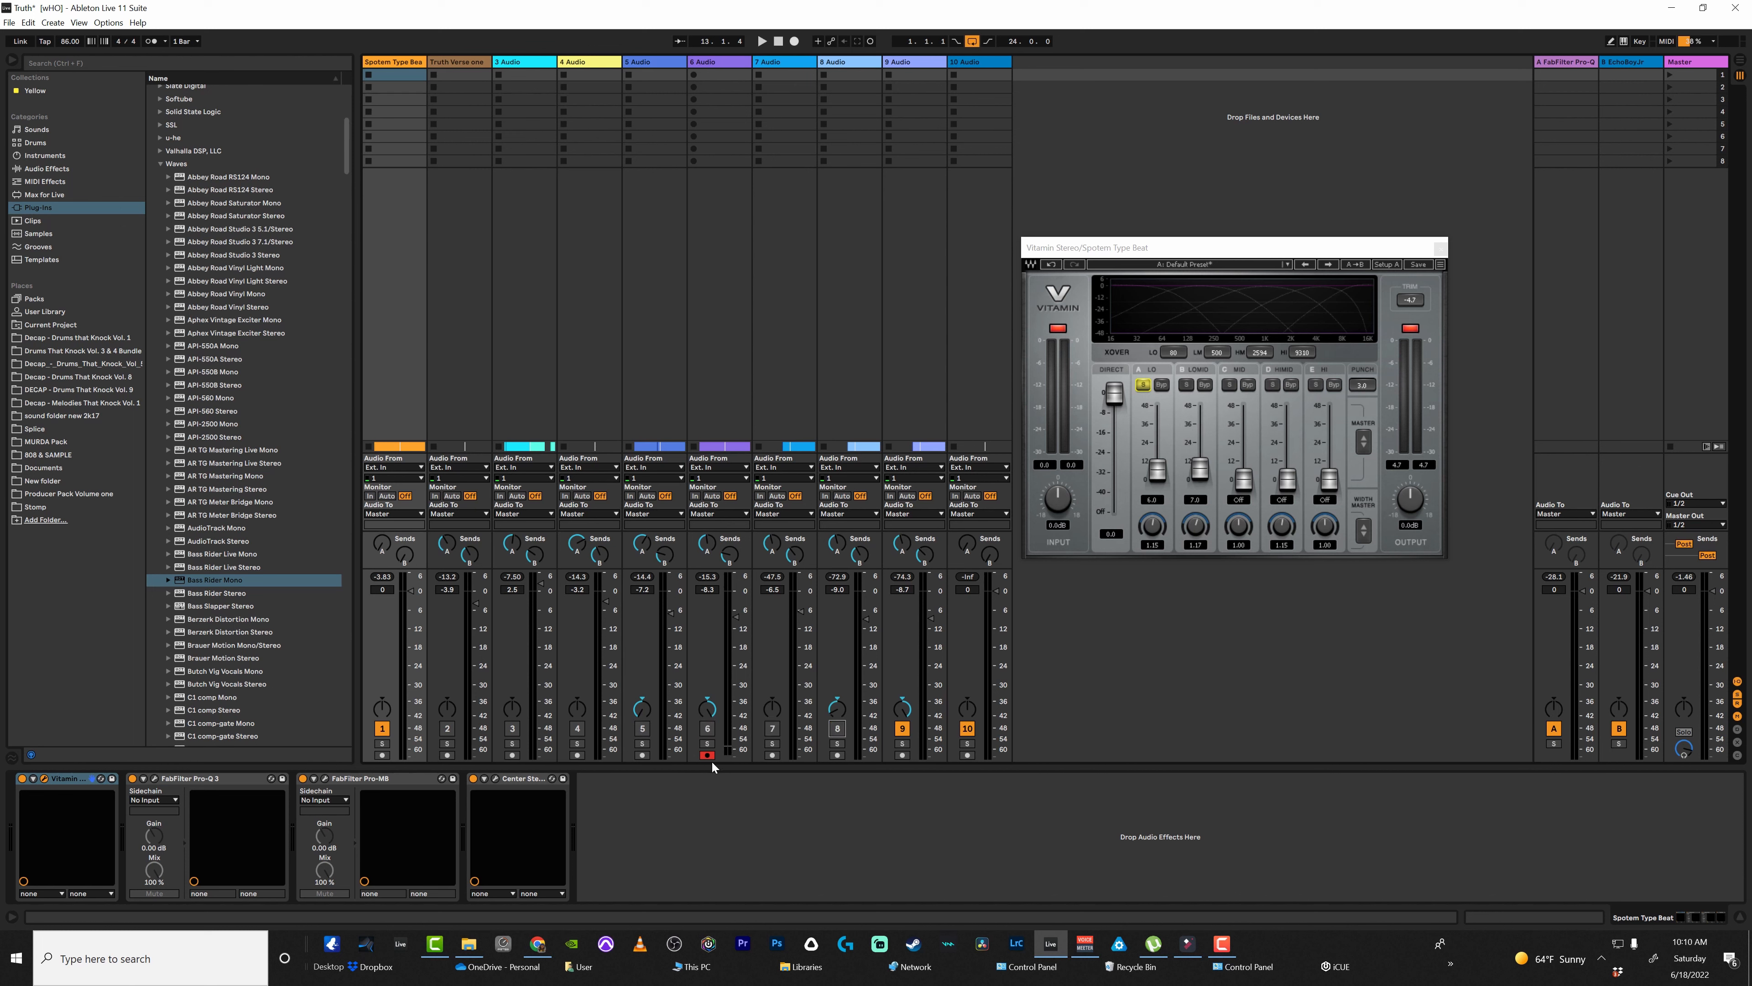
pyautogui.click(901, 728)
pyautogui.click(968, 728)
# - Play the track and compare Vitamin's LO band with its level at Off and at 6.0
pyautogui.moveTo(1228, 254); pyautogui.dragTo(1270, 261)
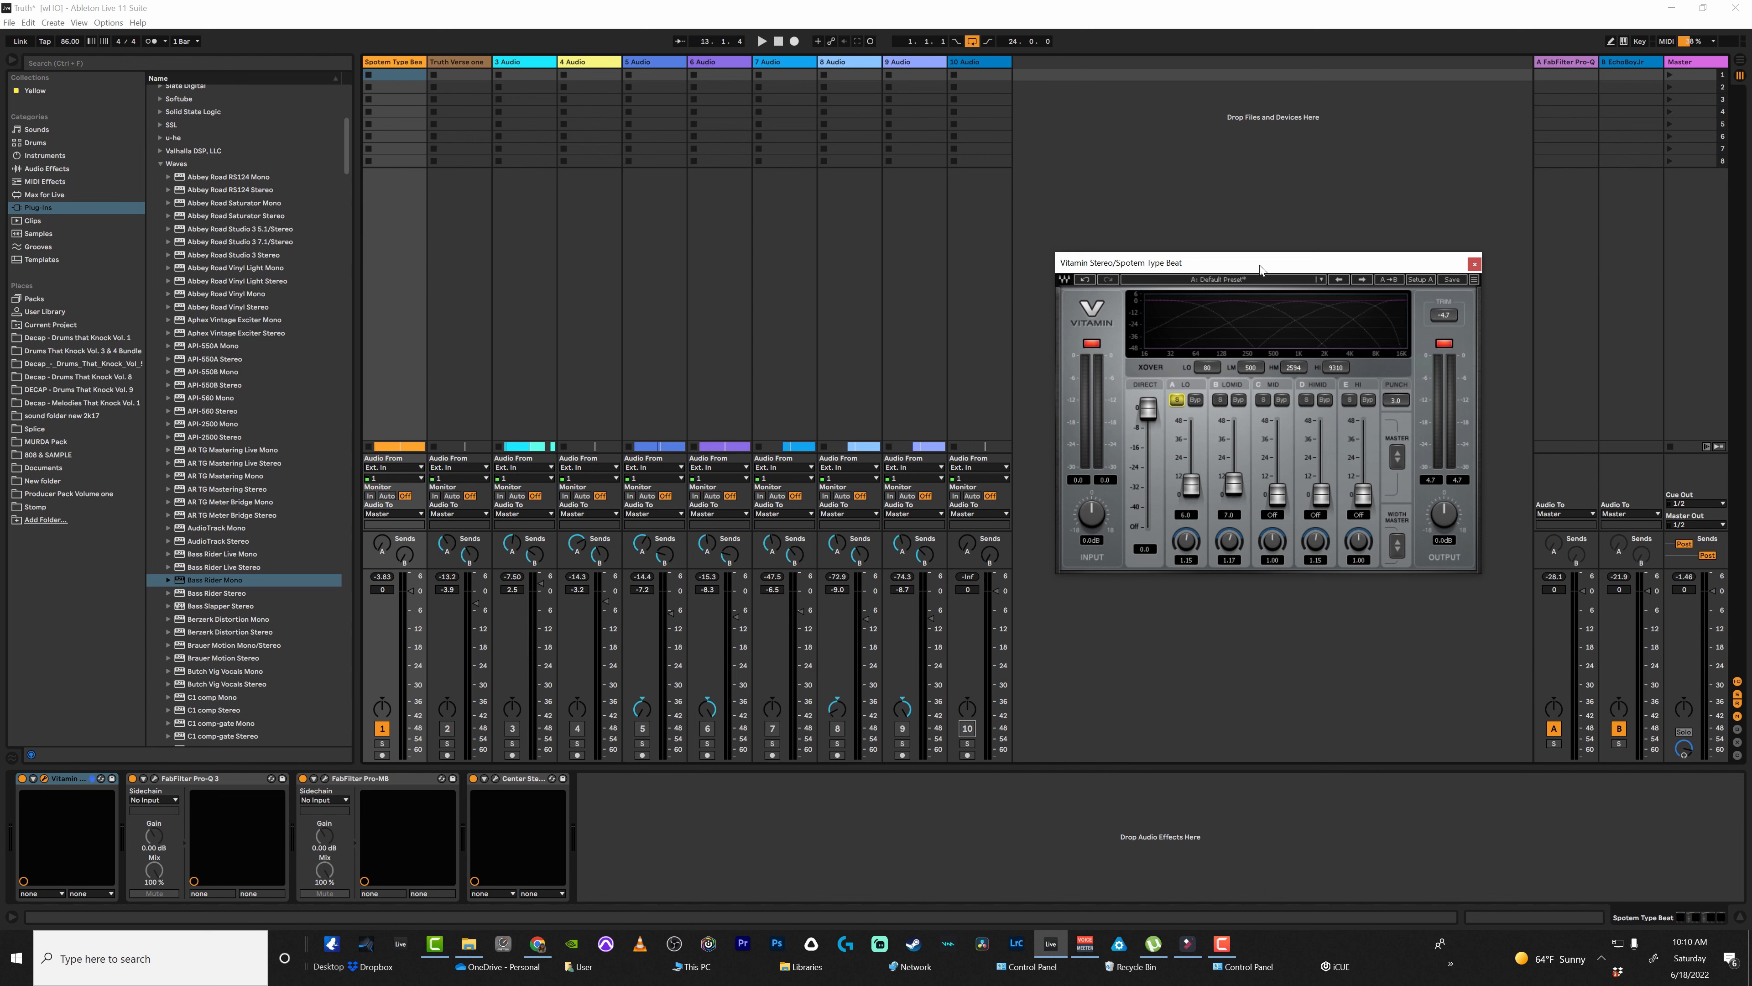
pyautogui.press('space')
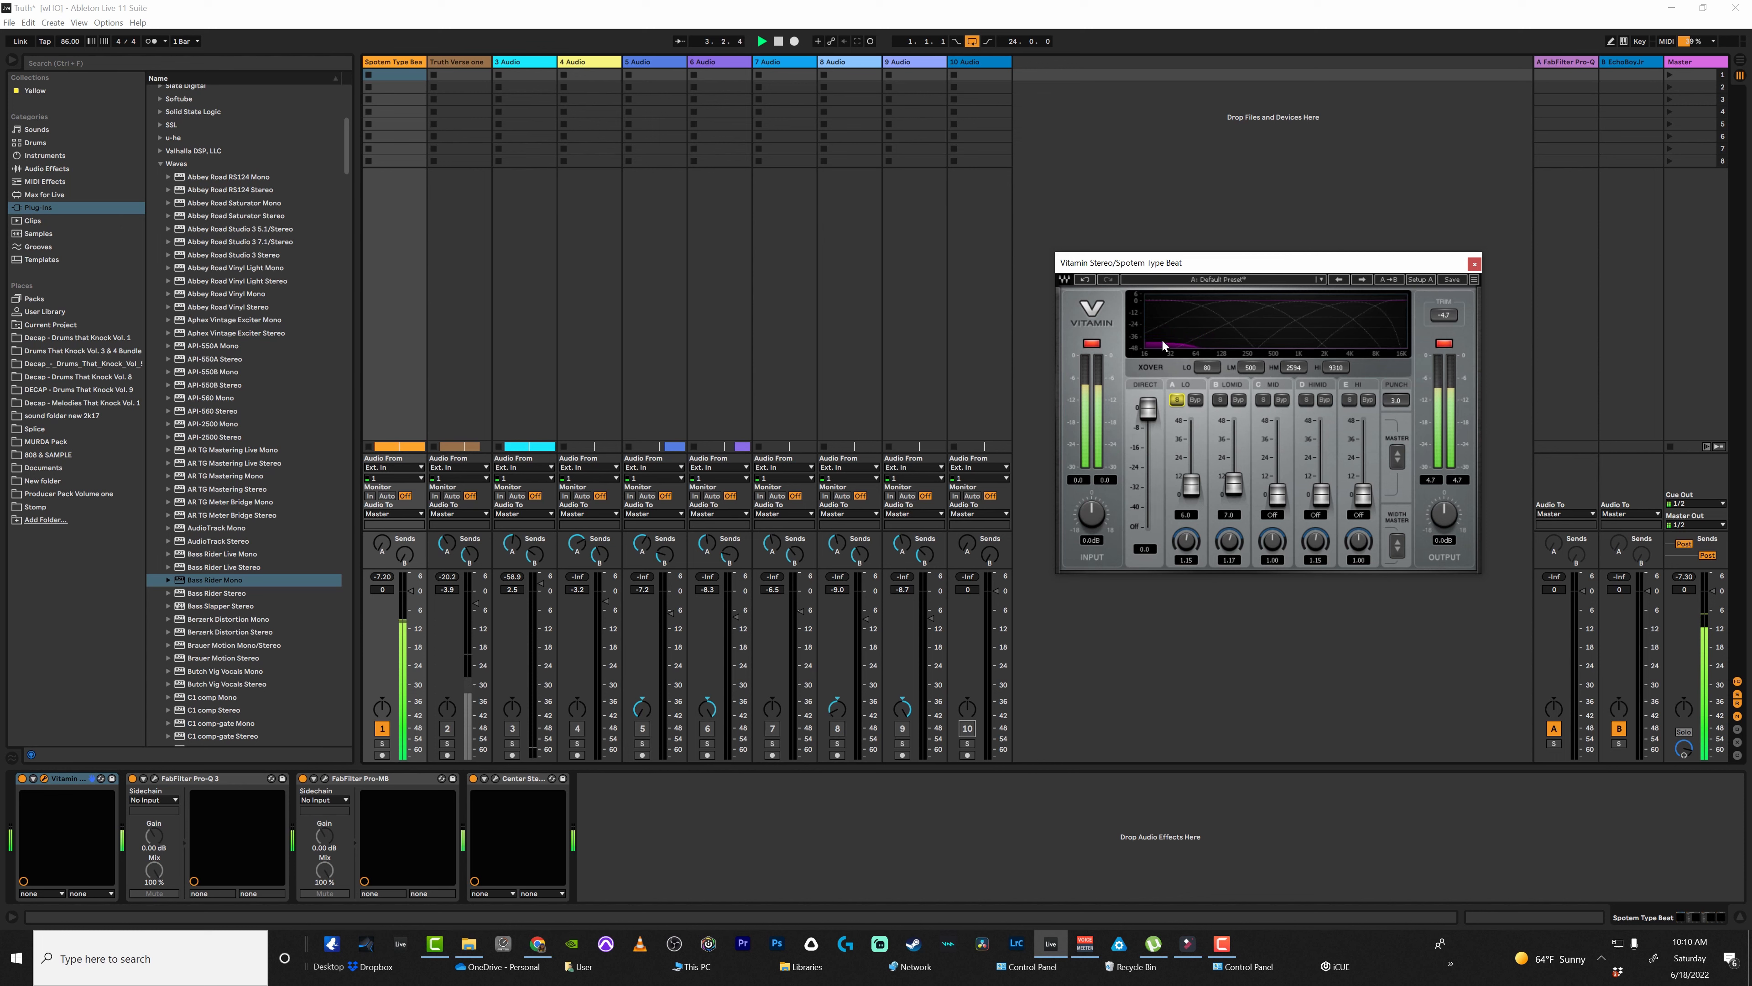
pyautogui.moveTo(1196, 493); pyautogui.dragTo(1198, 499)
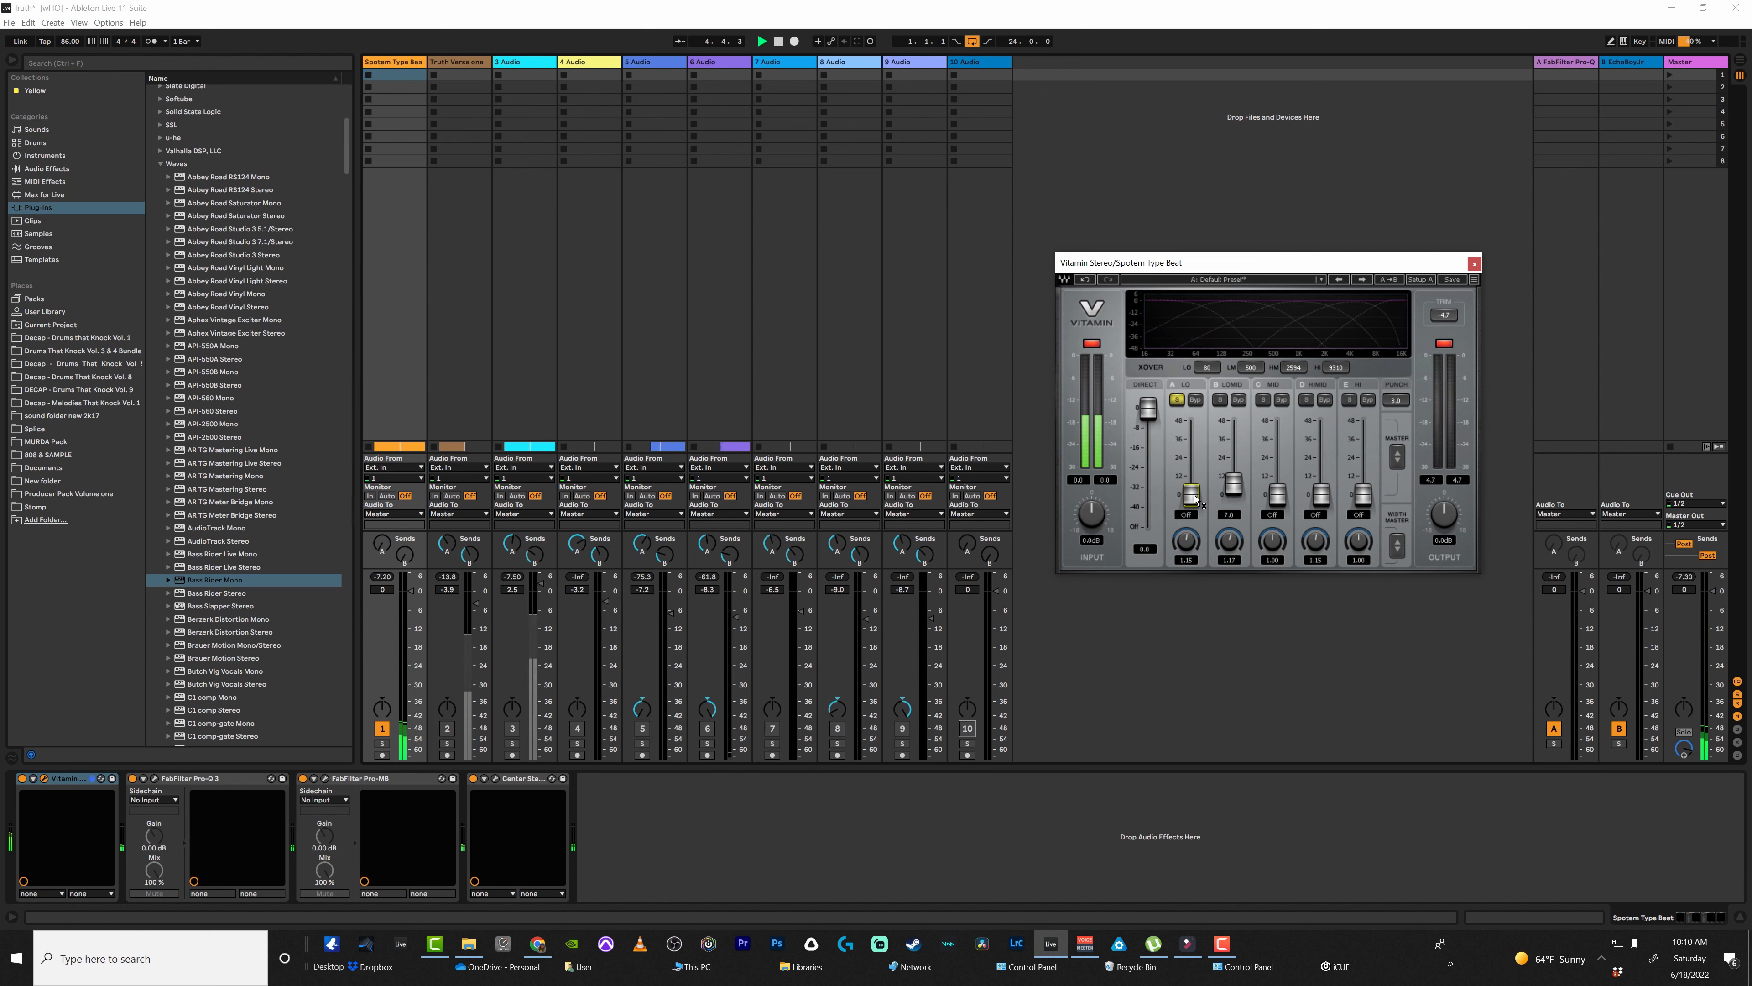
pyautogui.moveTo(1195, 498); pyautogui.dragTo(1186, 485)
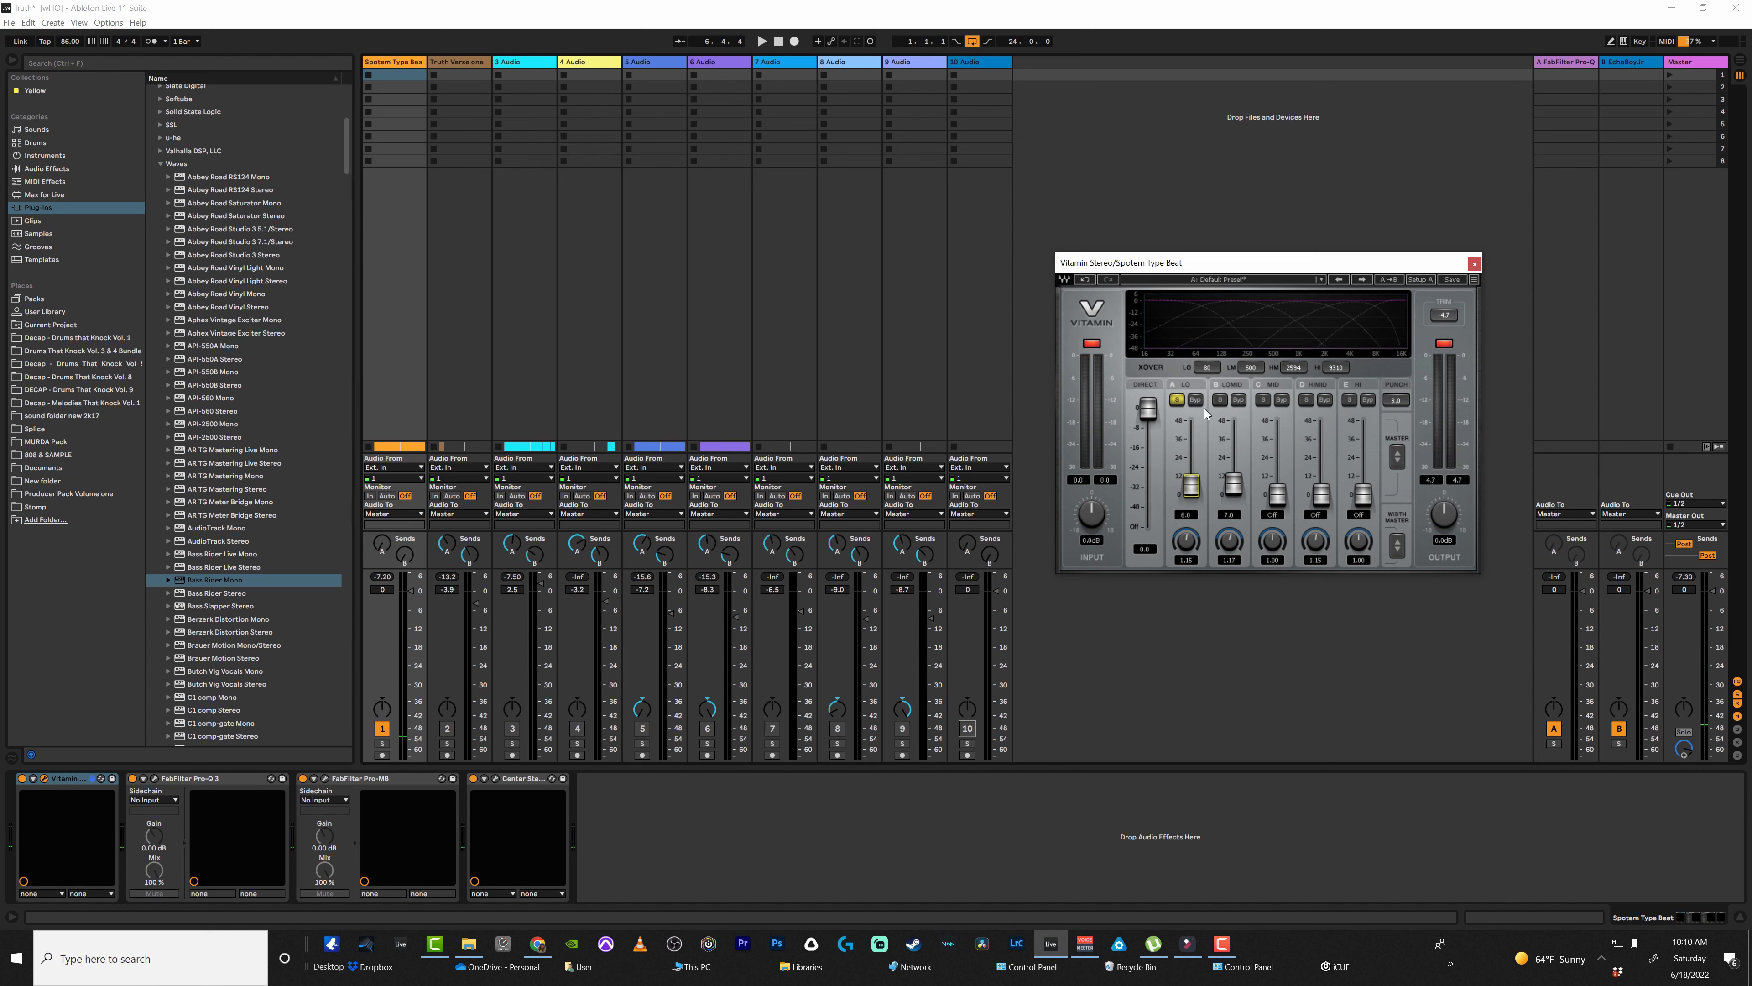
# - Unsolo Vitamin's LO band, solo the LOMID band instead and play the track back to audition it
pyautogui.click(1178, 399)
pyautogui.press('space')
pyautogui.click(1220, 400)
pyautogui.press('space')
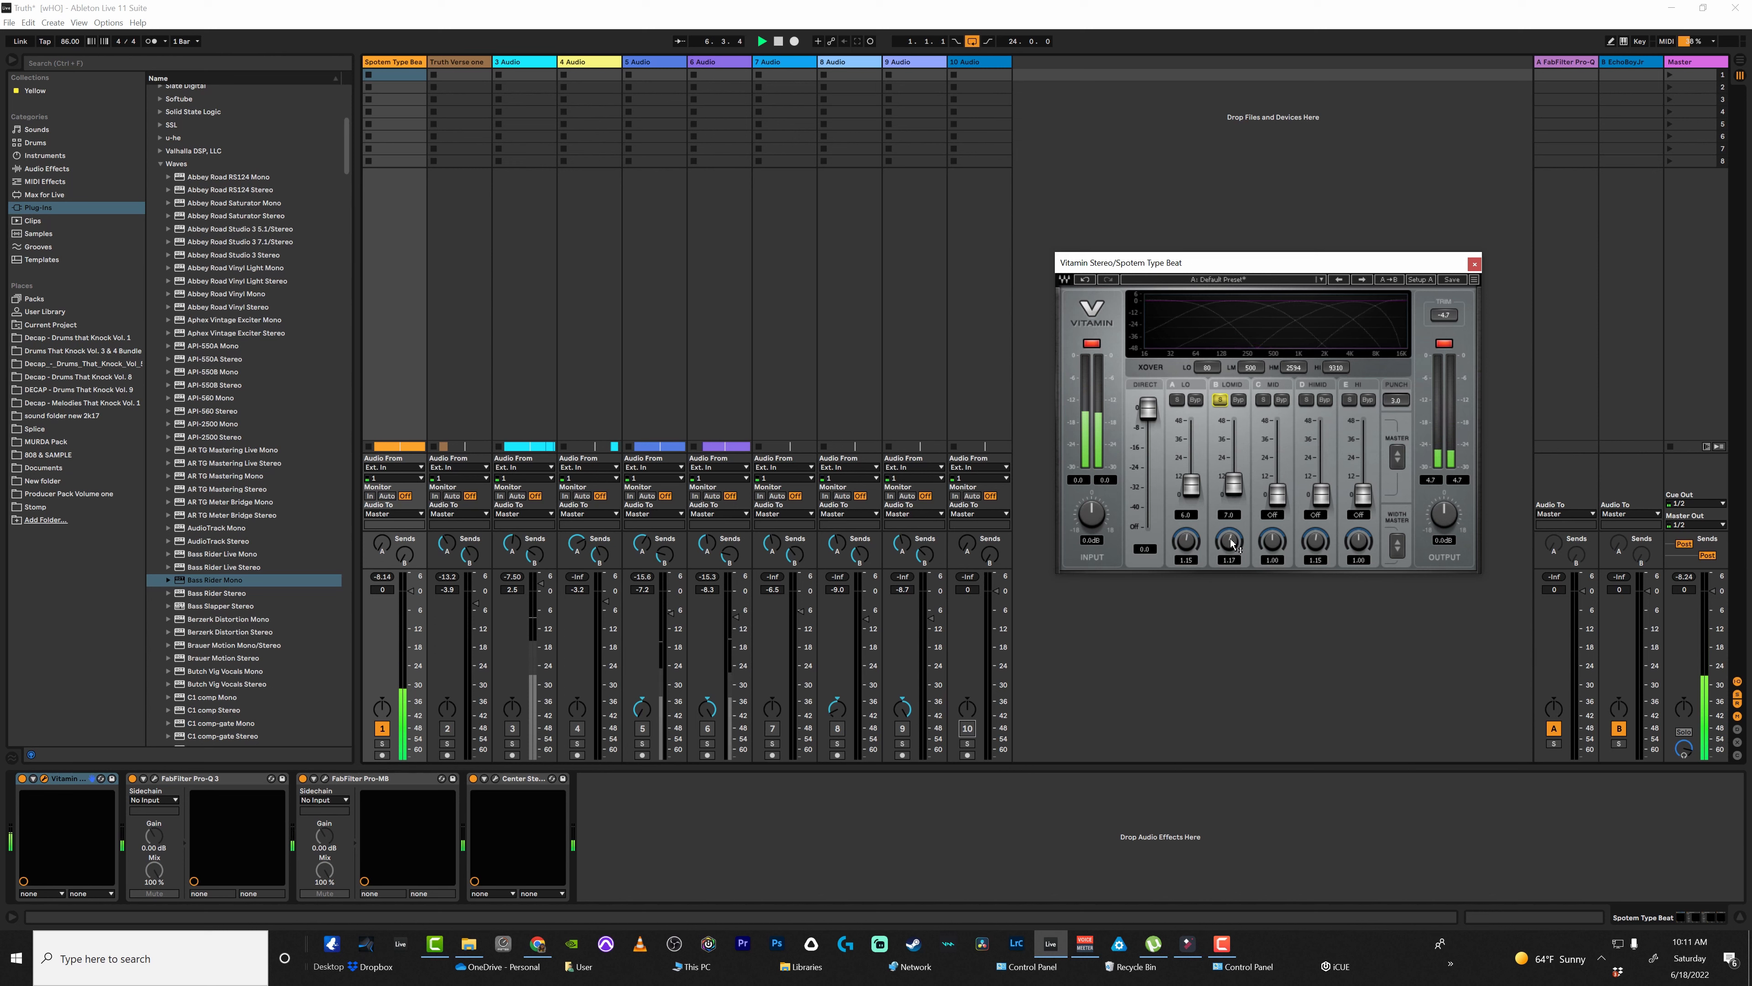
pyautogui.click(1223, 401)
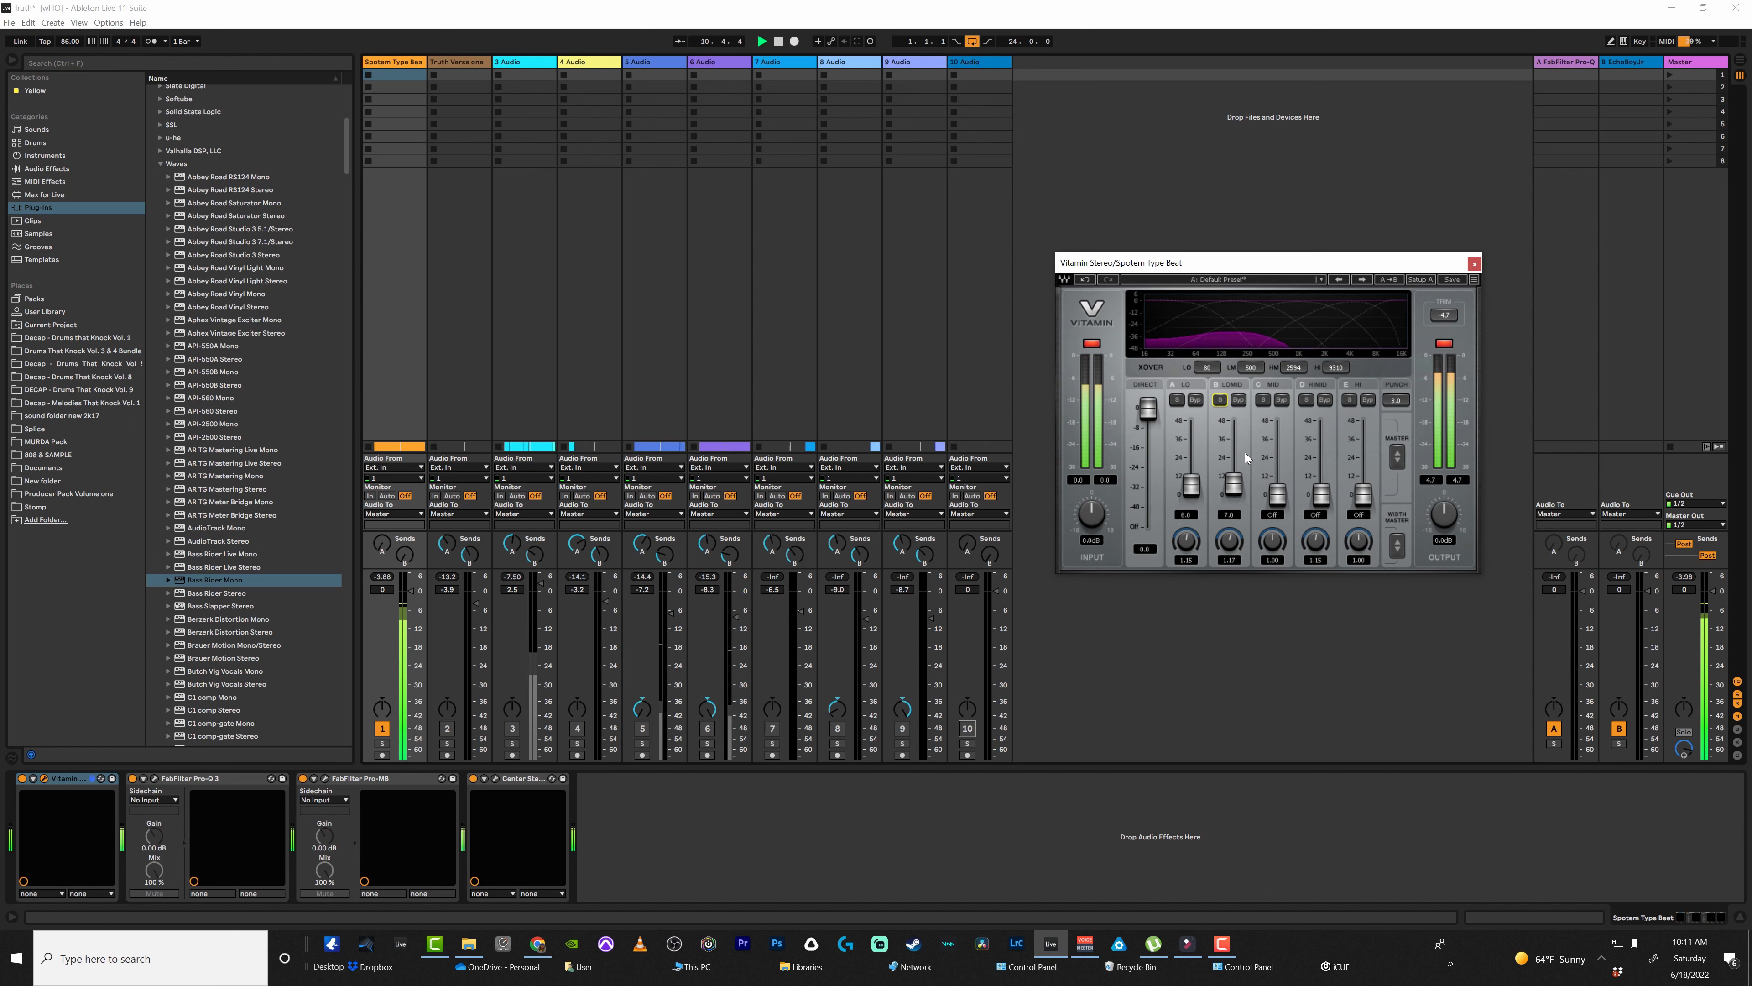
pyautogui.press('space')
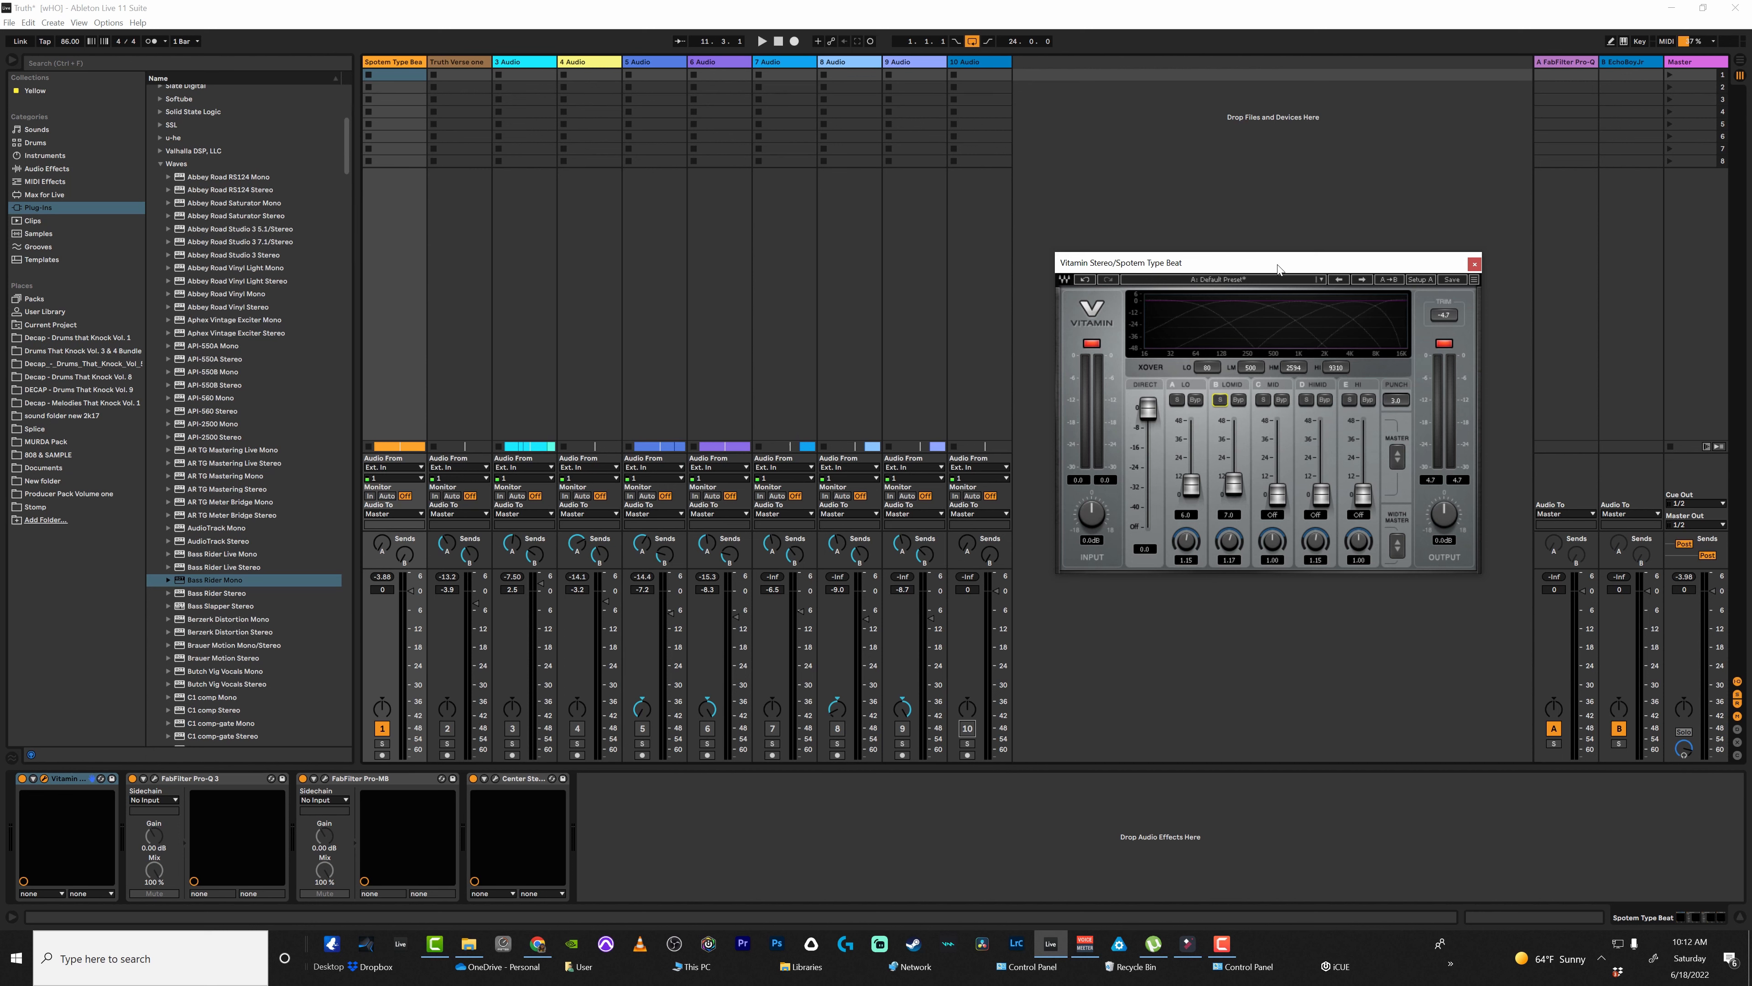
# - Close Vitamin, open FabFilter Pro-Q 3 on the same track and delete its low-frequency cut band near 80 Hz
pyautogui.click(1473, 264)
pyautogui.click(155, 778)
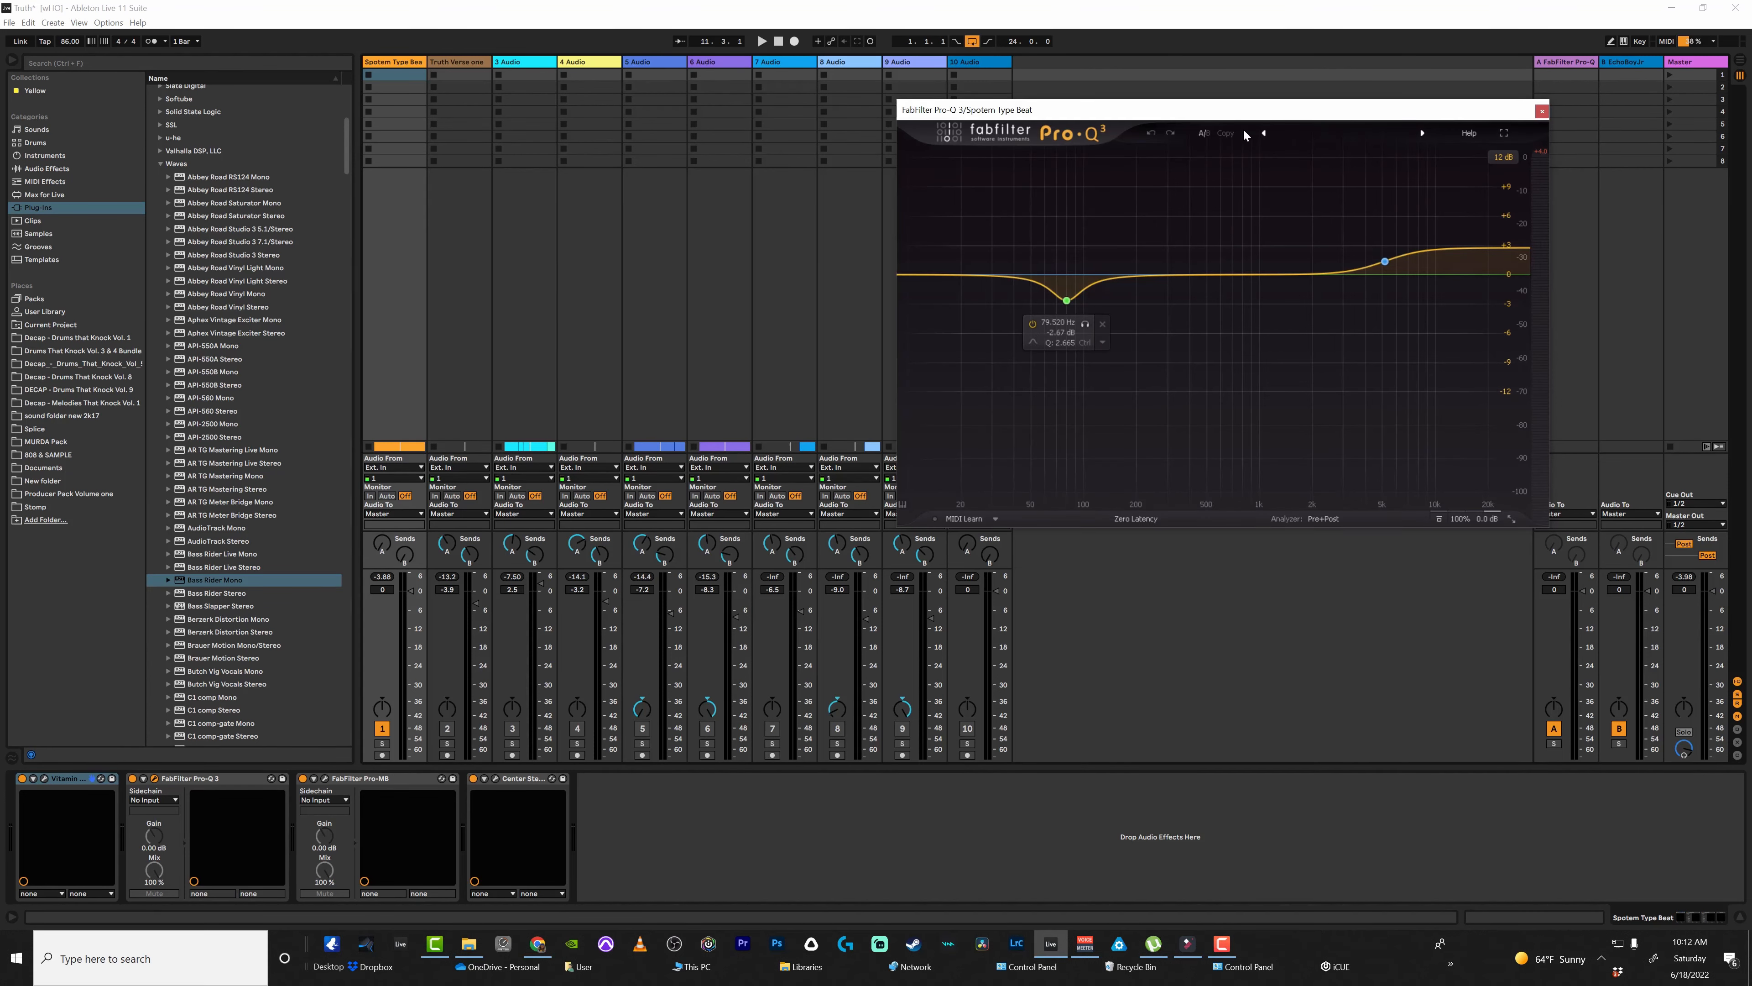
pyautogui.moveTo(1246, 113); pyautogui.dragTo(1304, 155)
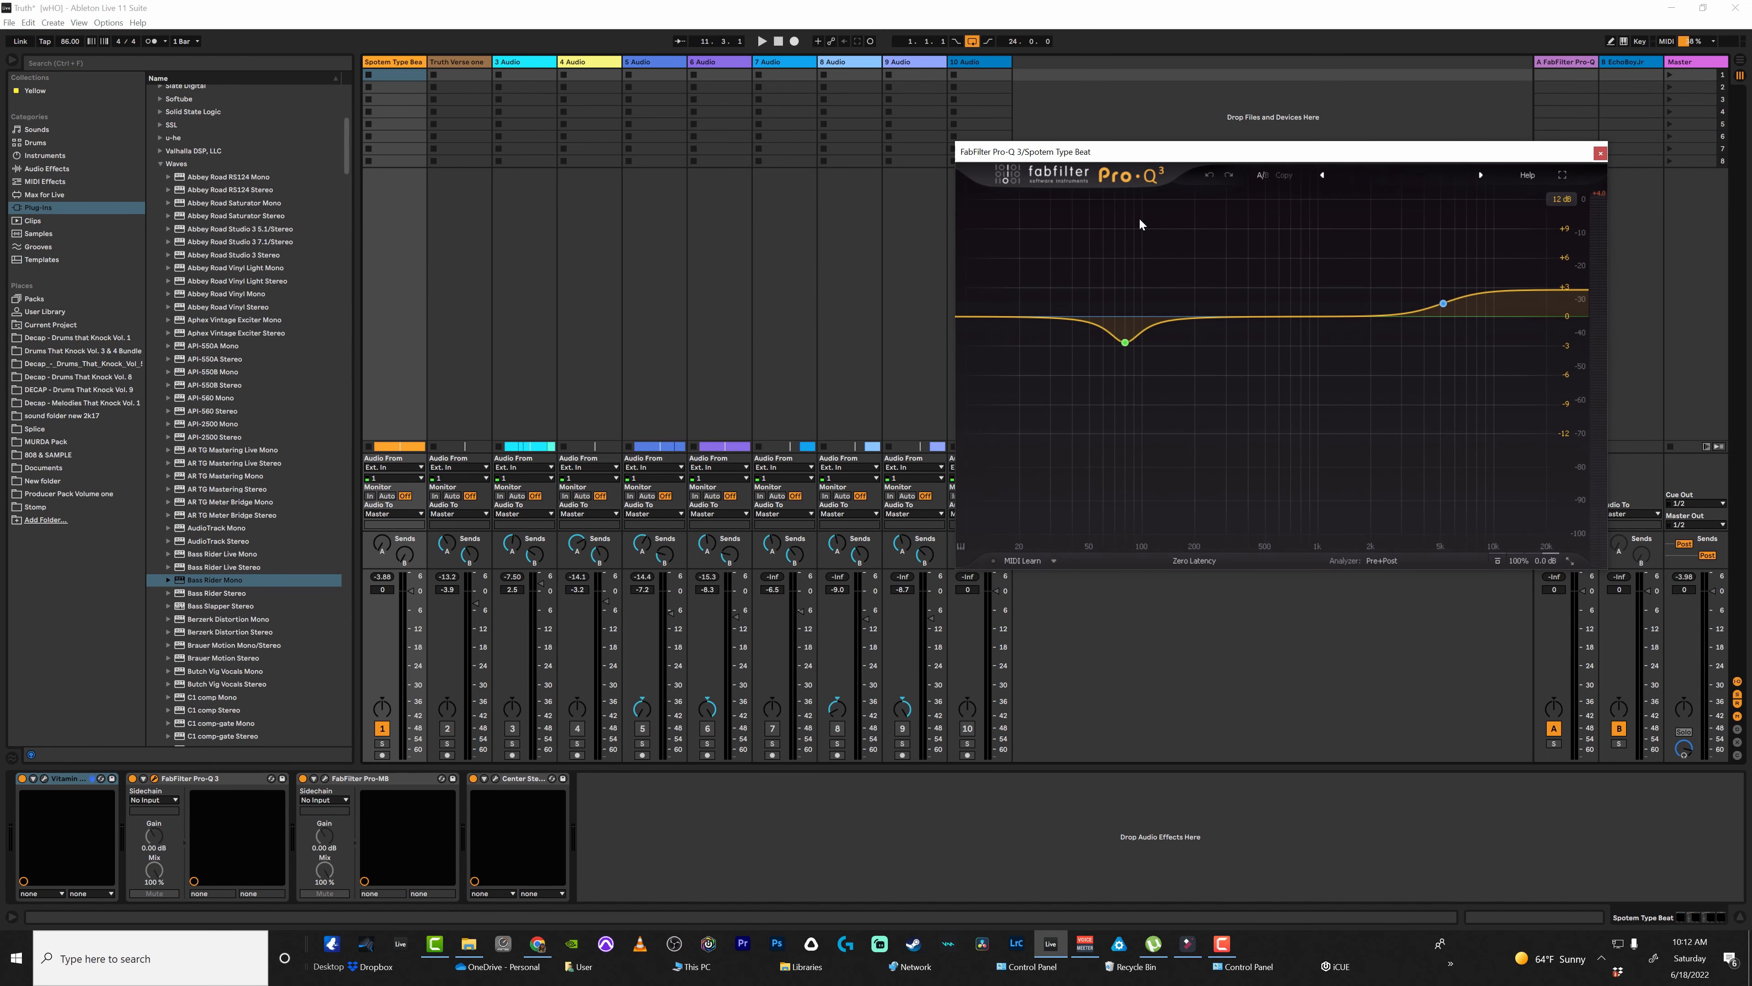
pyautogui.moveTo(1124, 345)
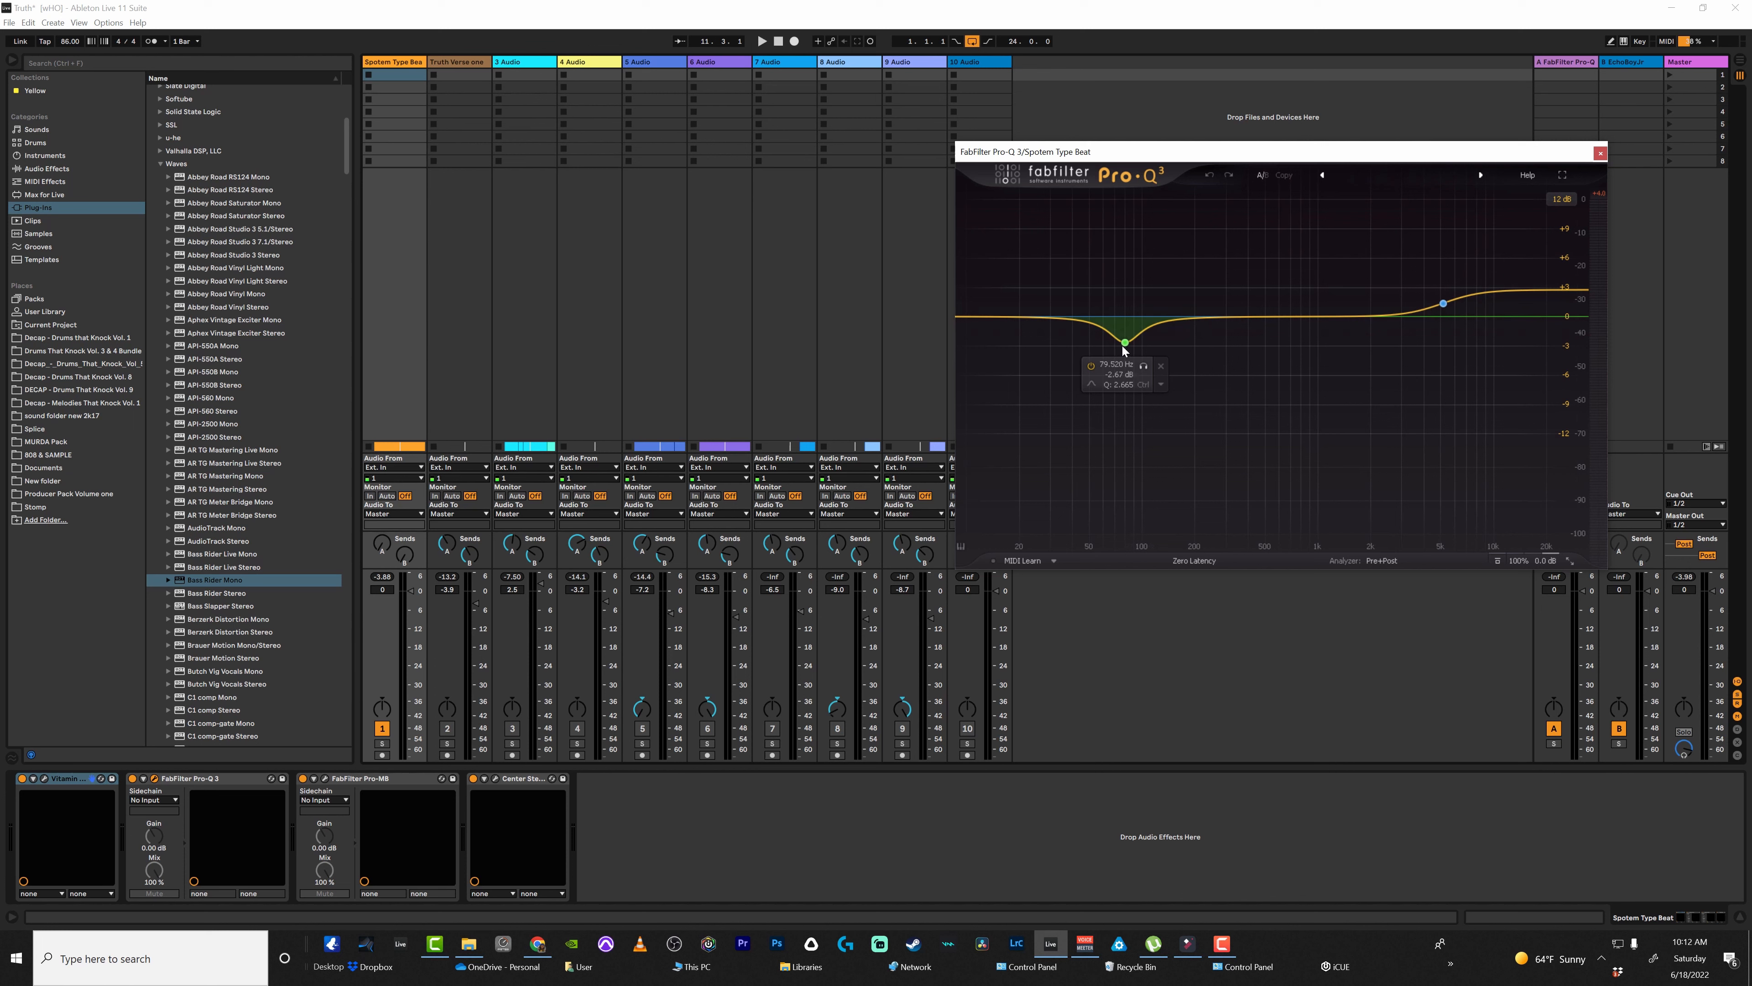
pyautogui.click(1161, 367)
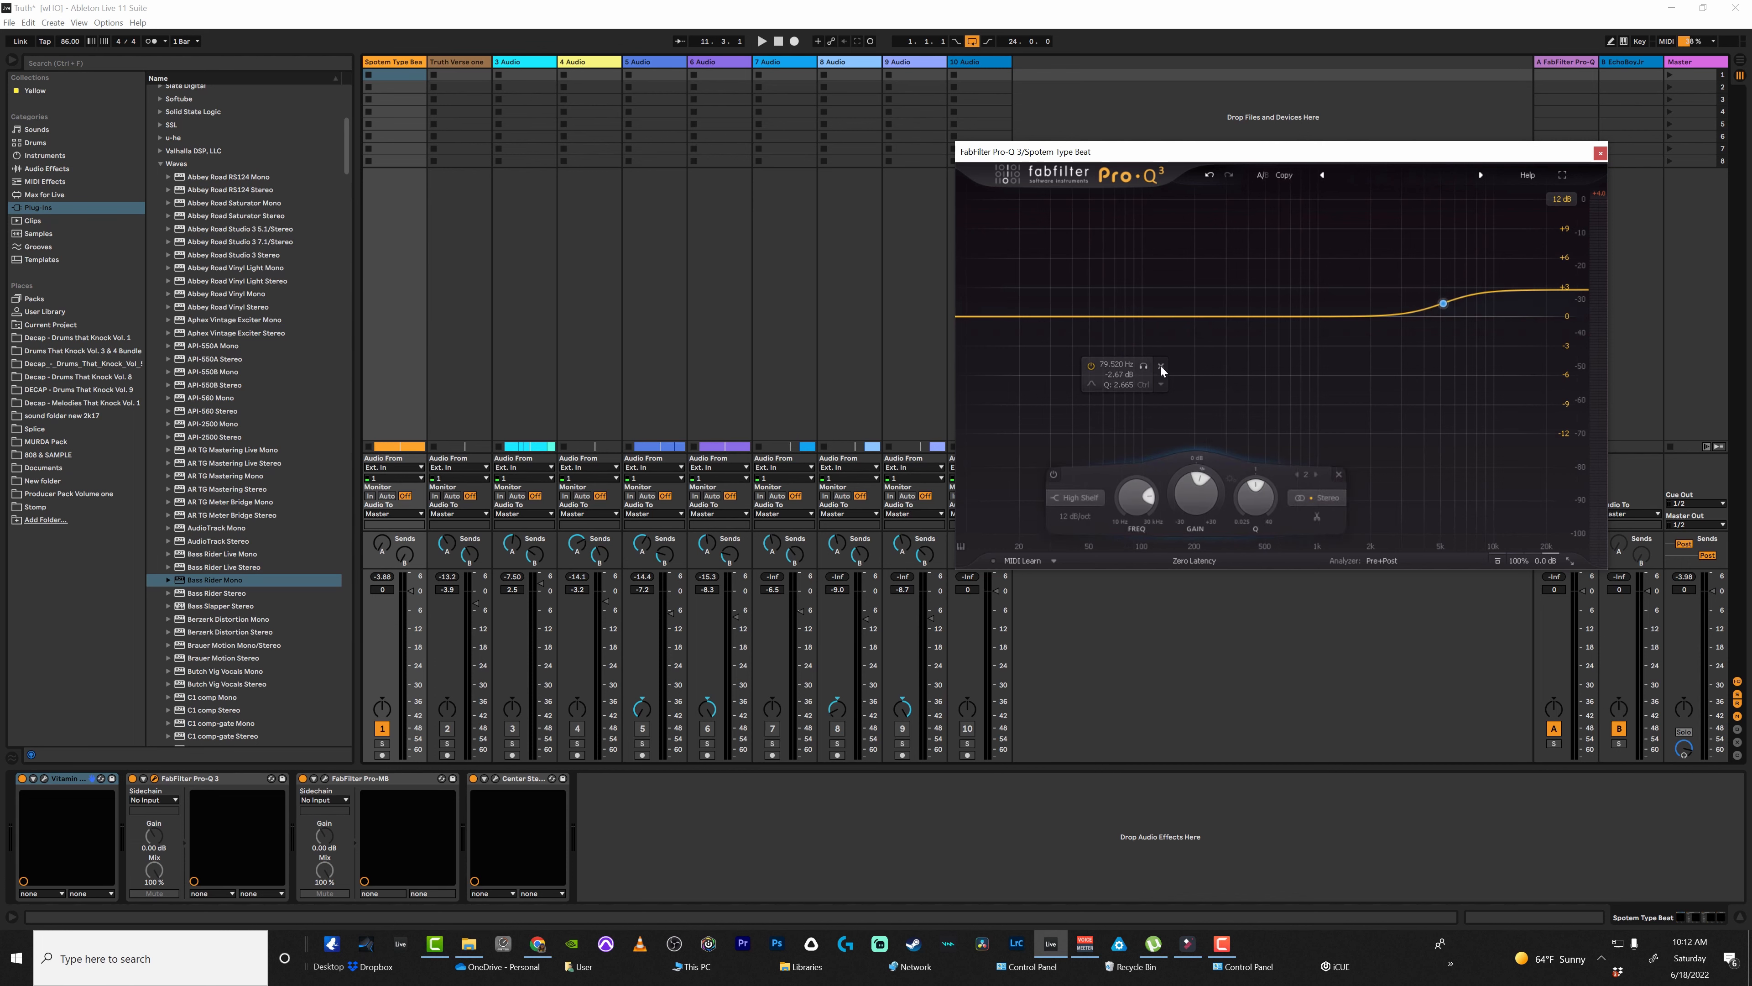
# - Add a new bell band in the low end and set its frequency to 80 Hz
pyautogui.click(1093, 317)
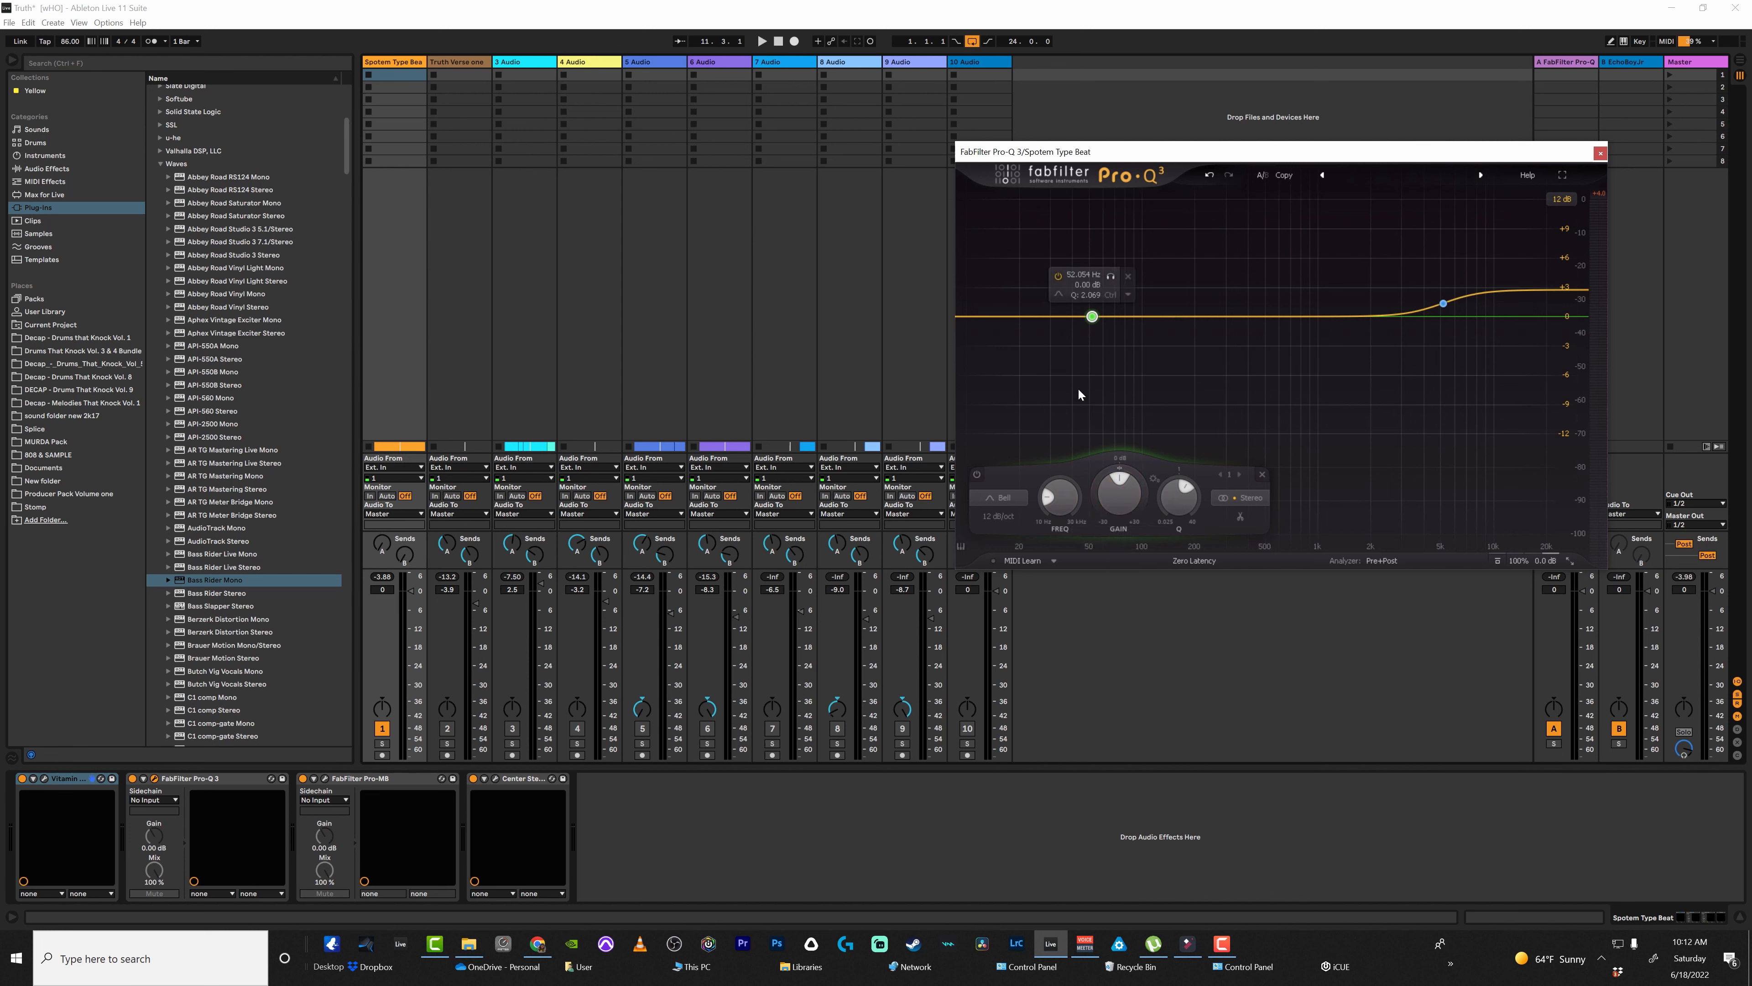
pyautogui.scroll(5, 1052, 492)
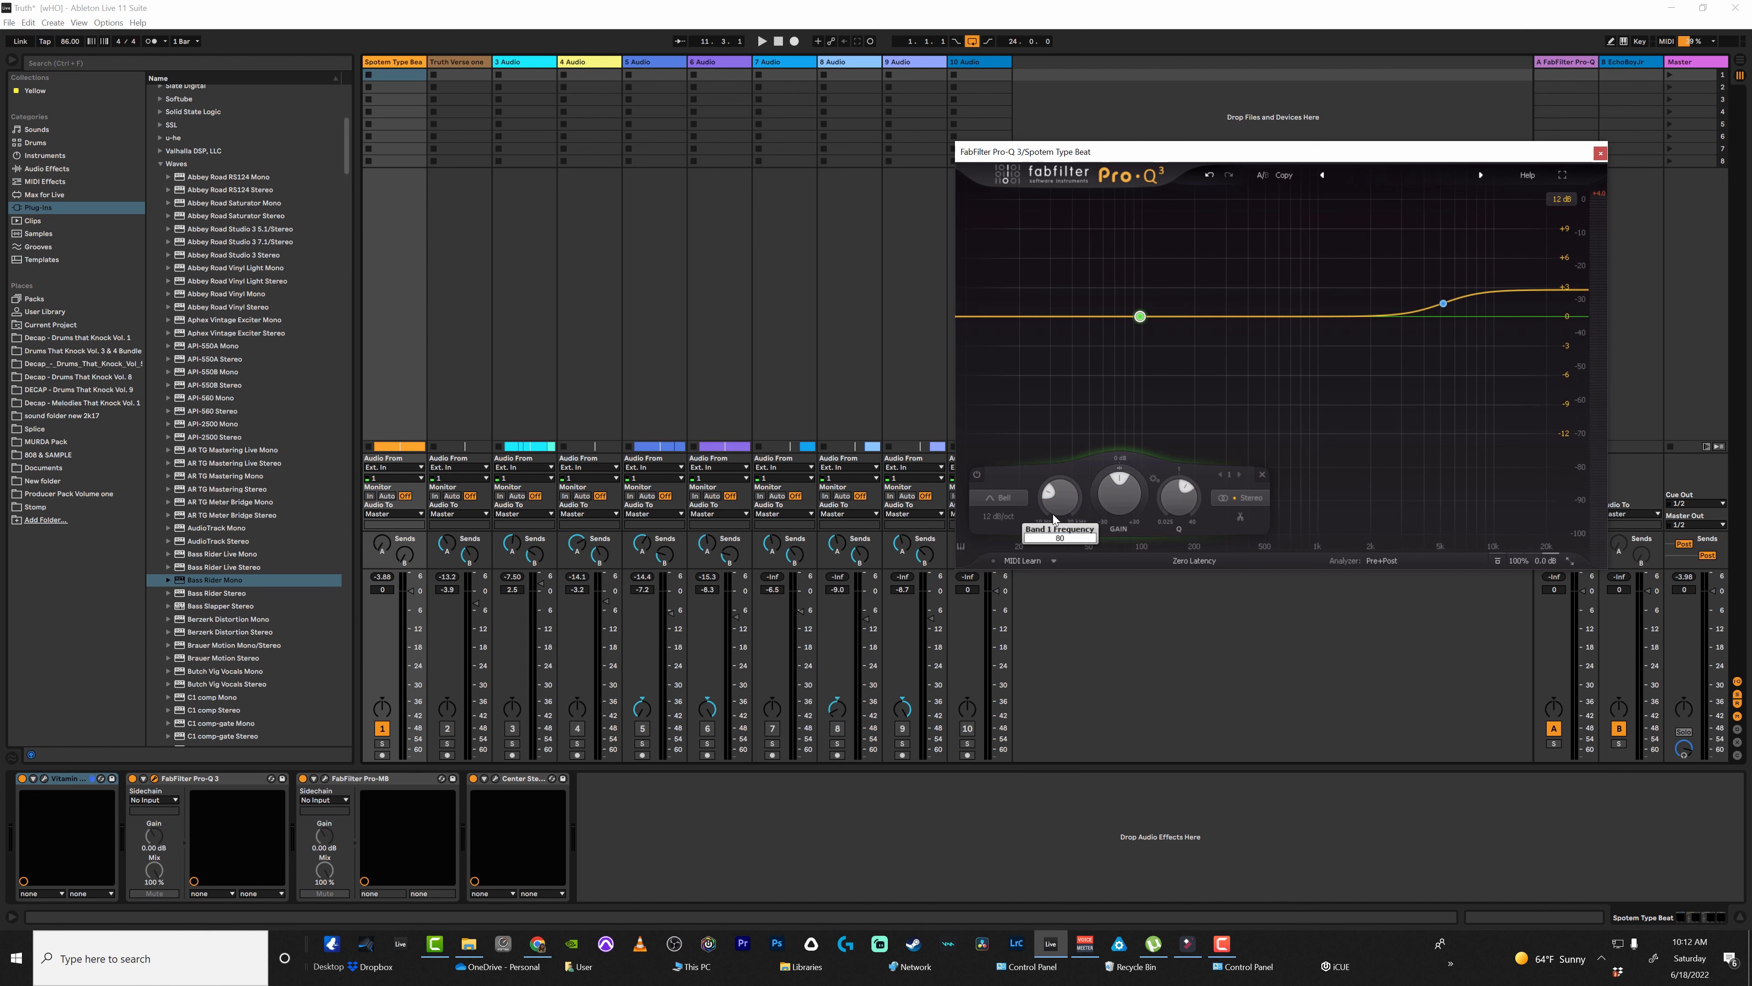
pyautogui.press('Return')
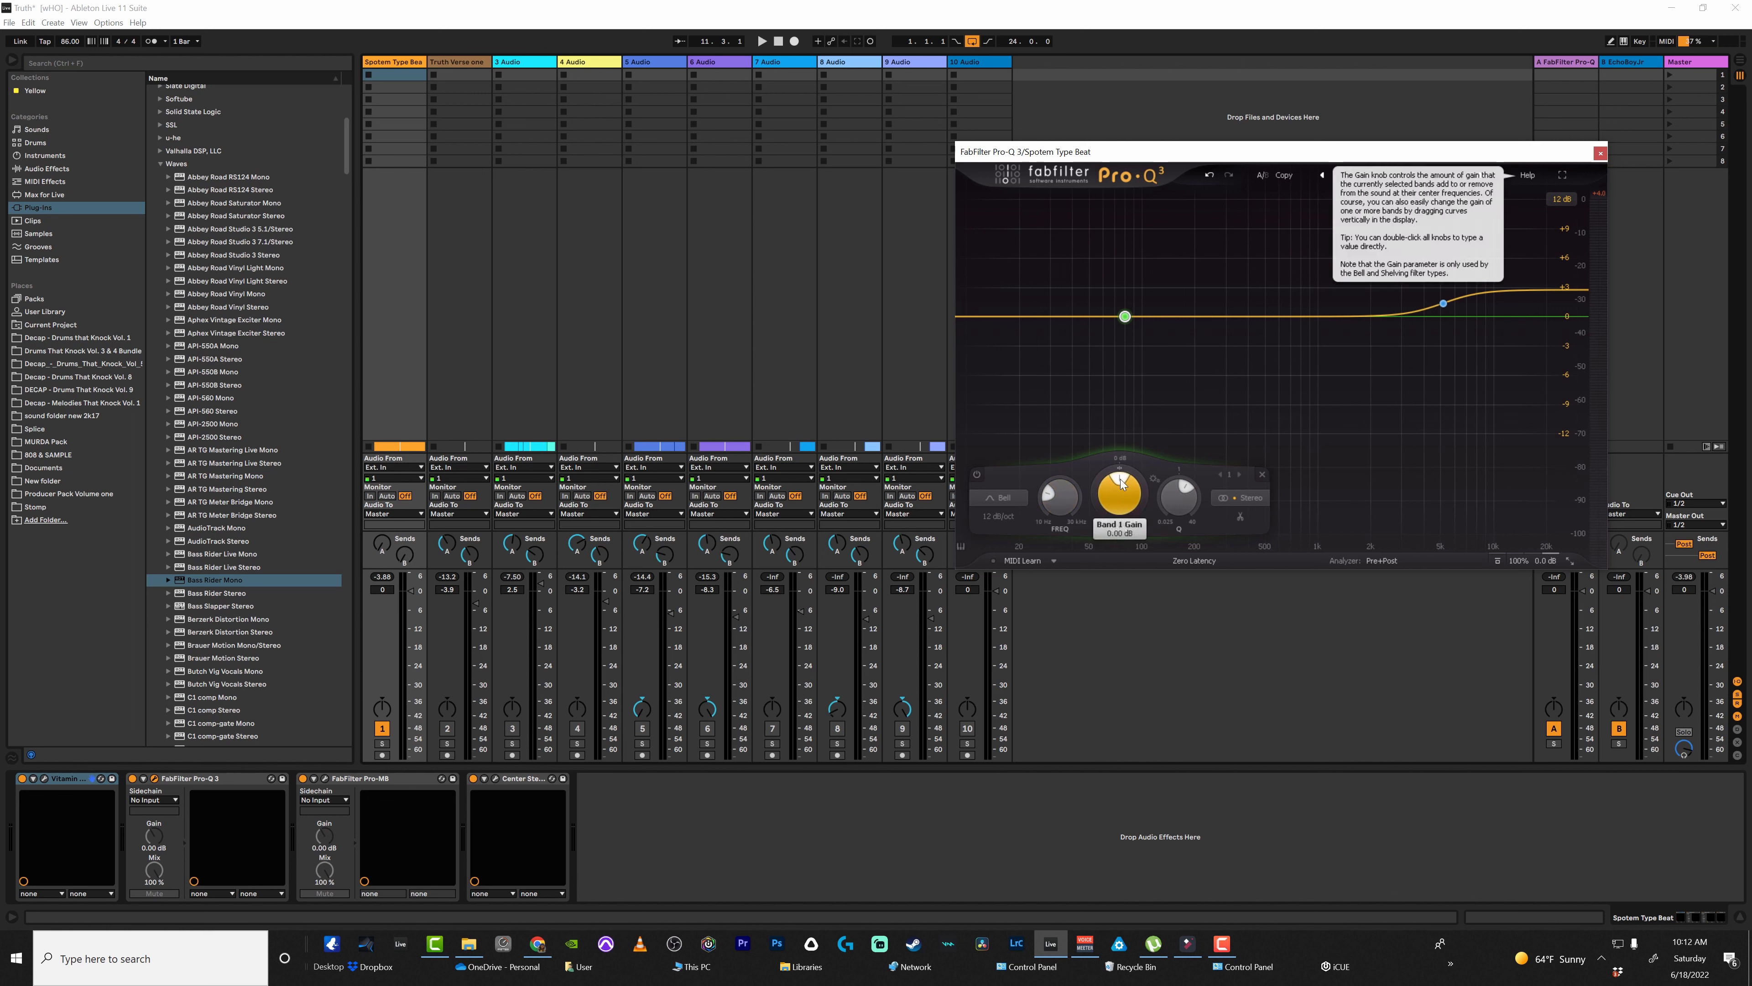
# - During playback, set the 80 Hz bell's gain to -3.45 dB and its Q to about 1.58, and listen to the cut
pyautogui.press('space')
pyautogui.scroll(-5, 1119, 482)
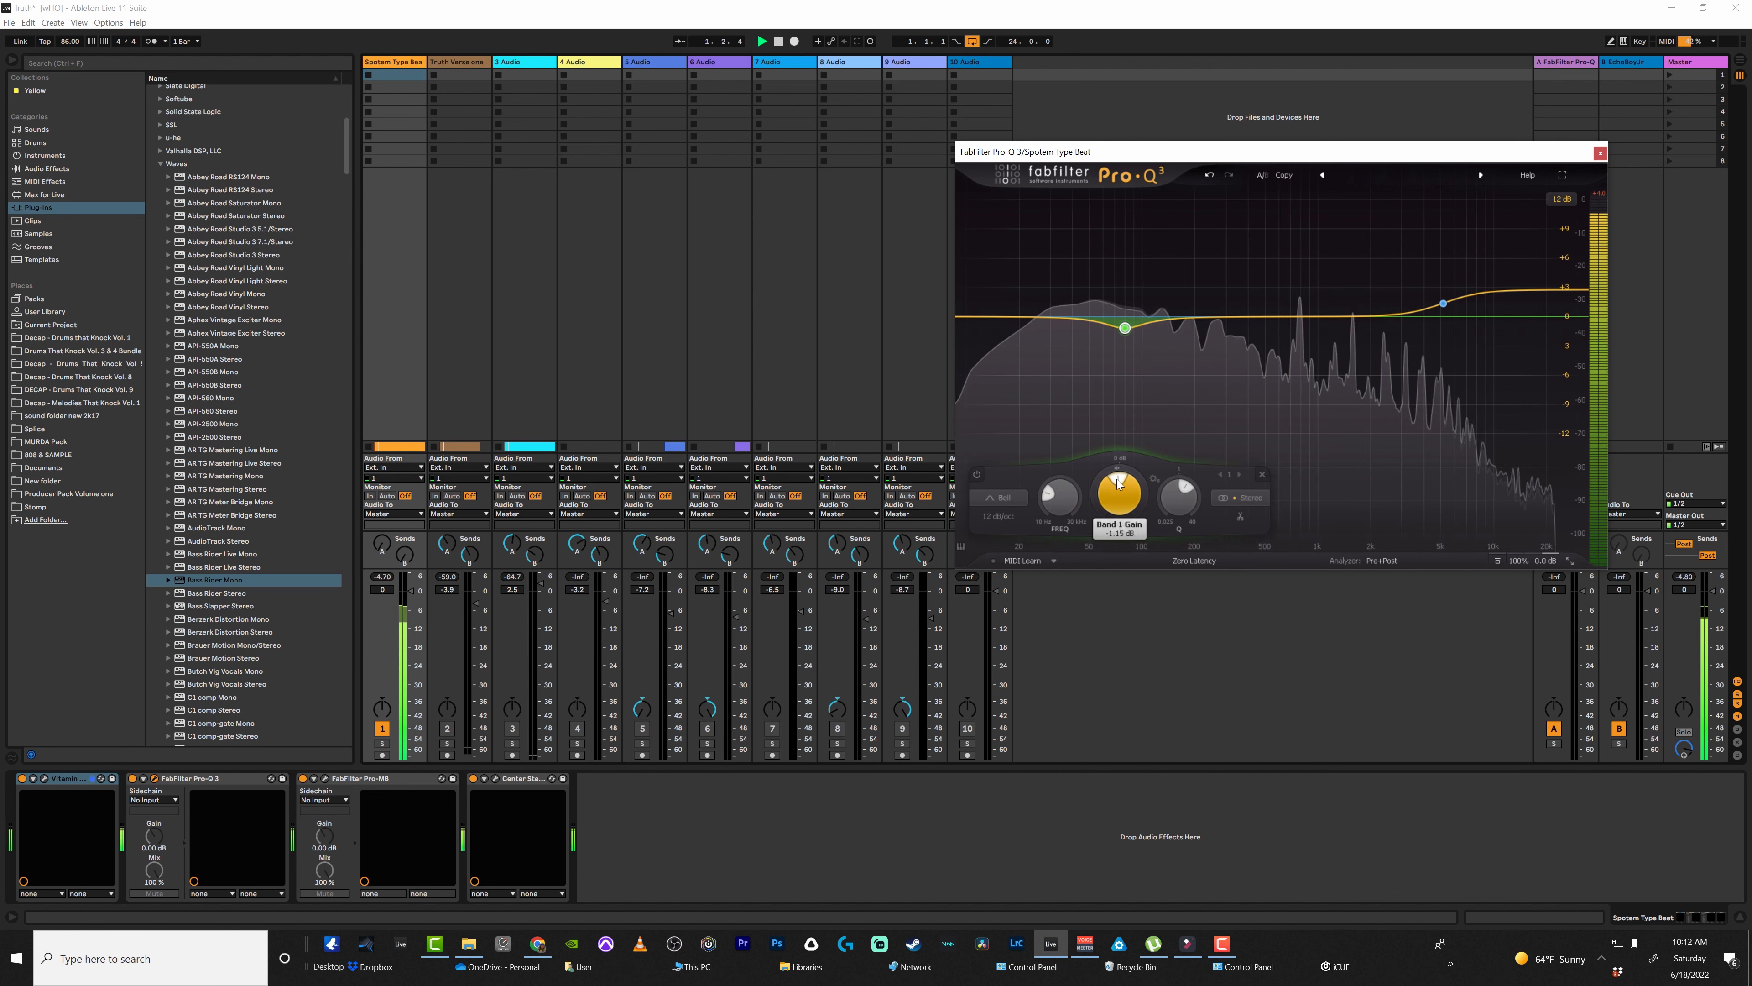
pyautogui.scroll(-2, 1118, 479)
pyautogui.moveTo(1115, 478); pyautogui.dragTo(1116, 480)
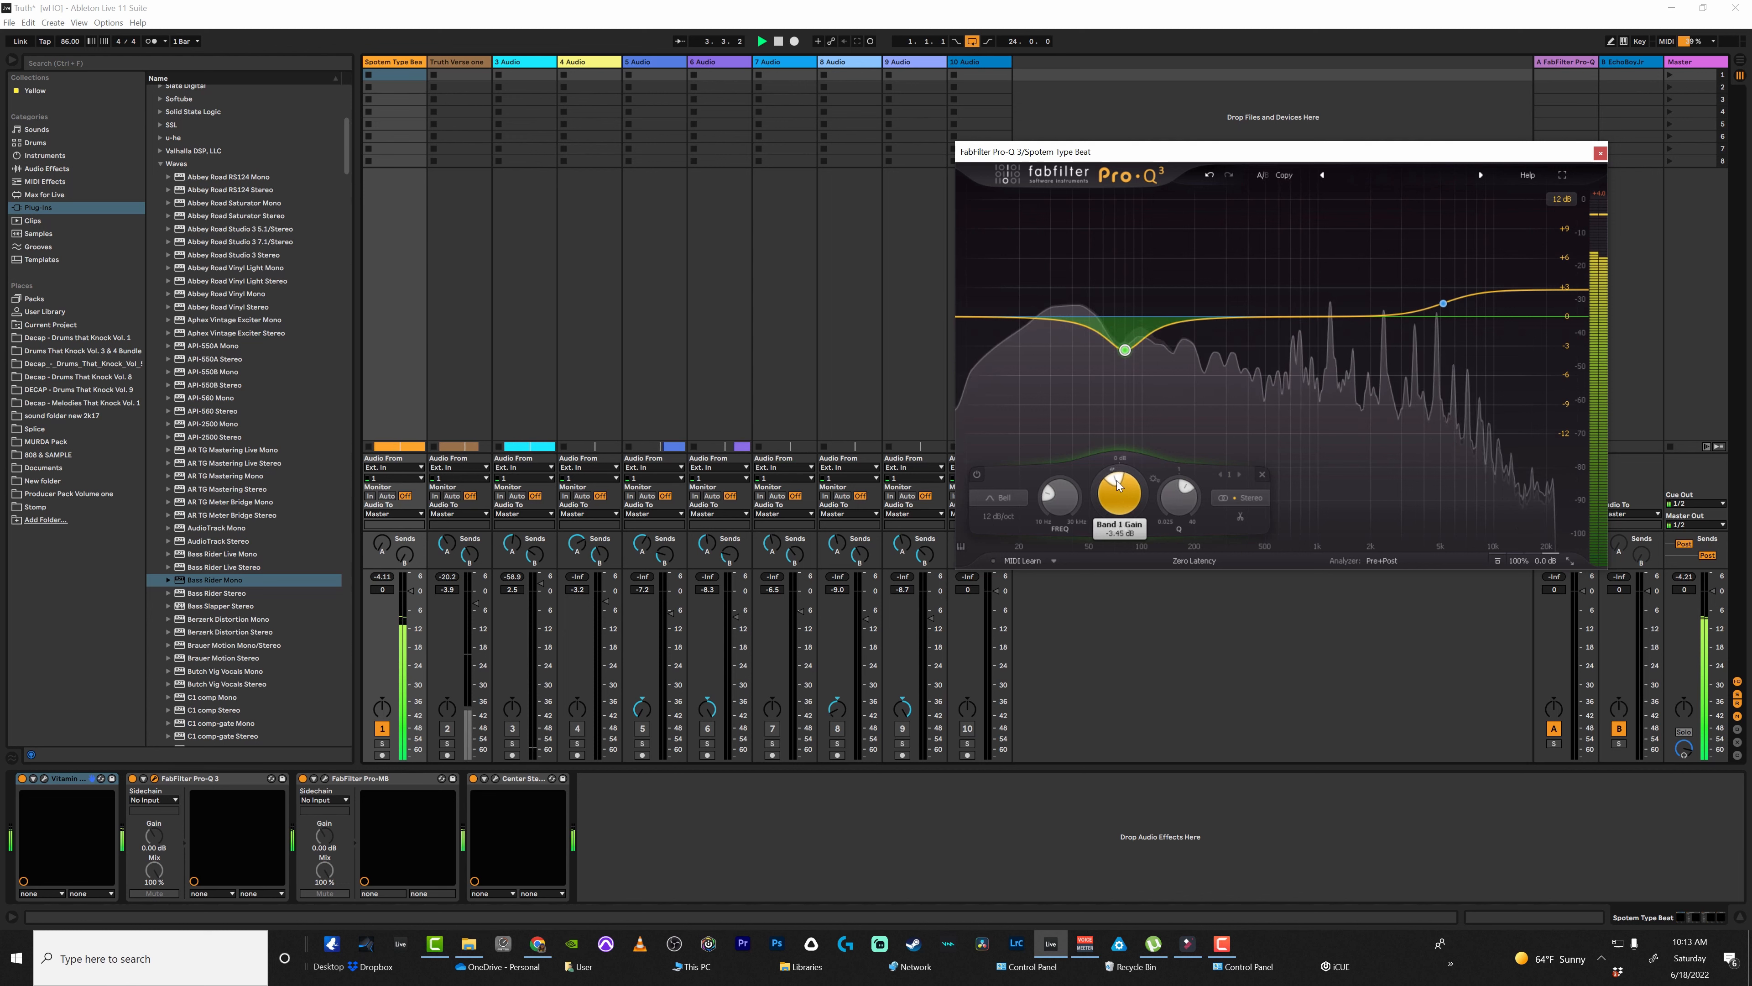
pyautogui.moveTo(1187, 489)
pyautogui.moveTo(1188, 489); pyautogui.dragTo(1184, 490)
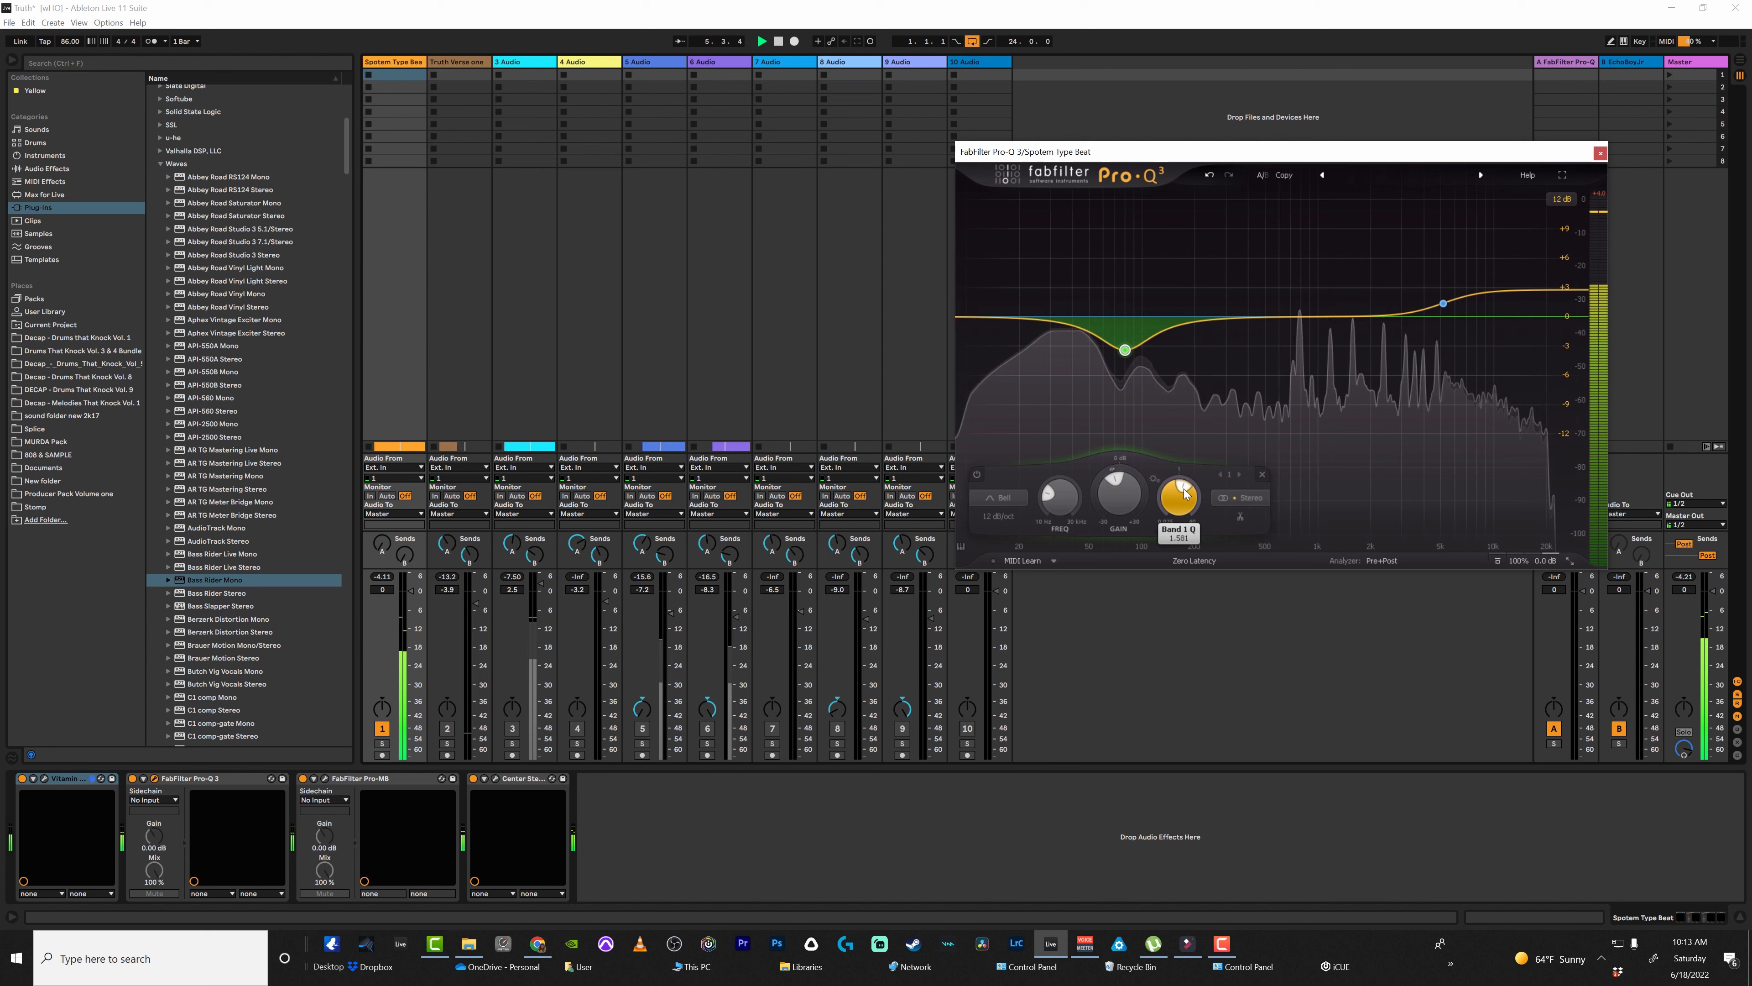
pyautogui.moveTo(1121, 528)
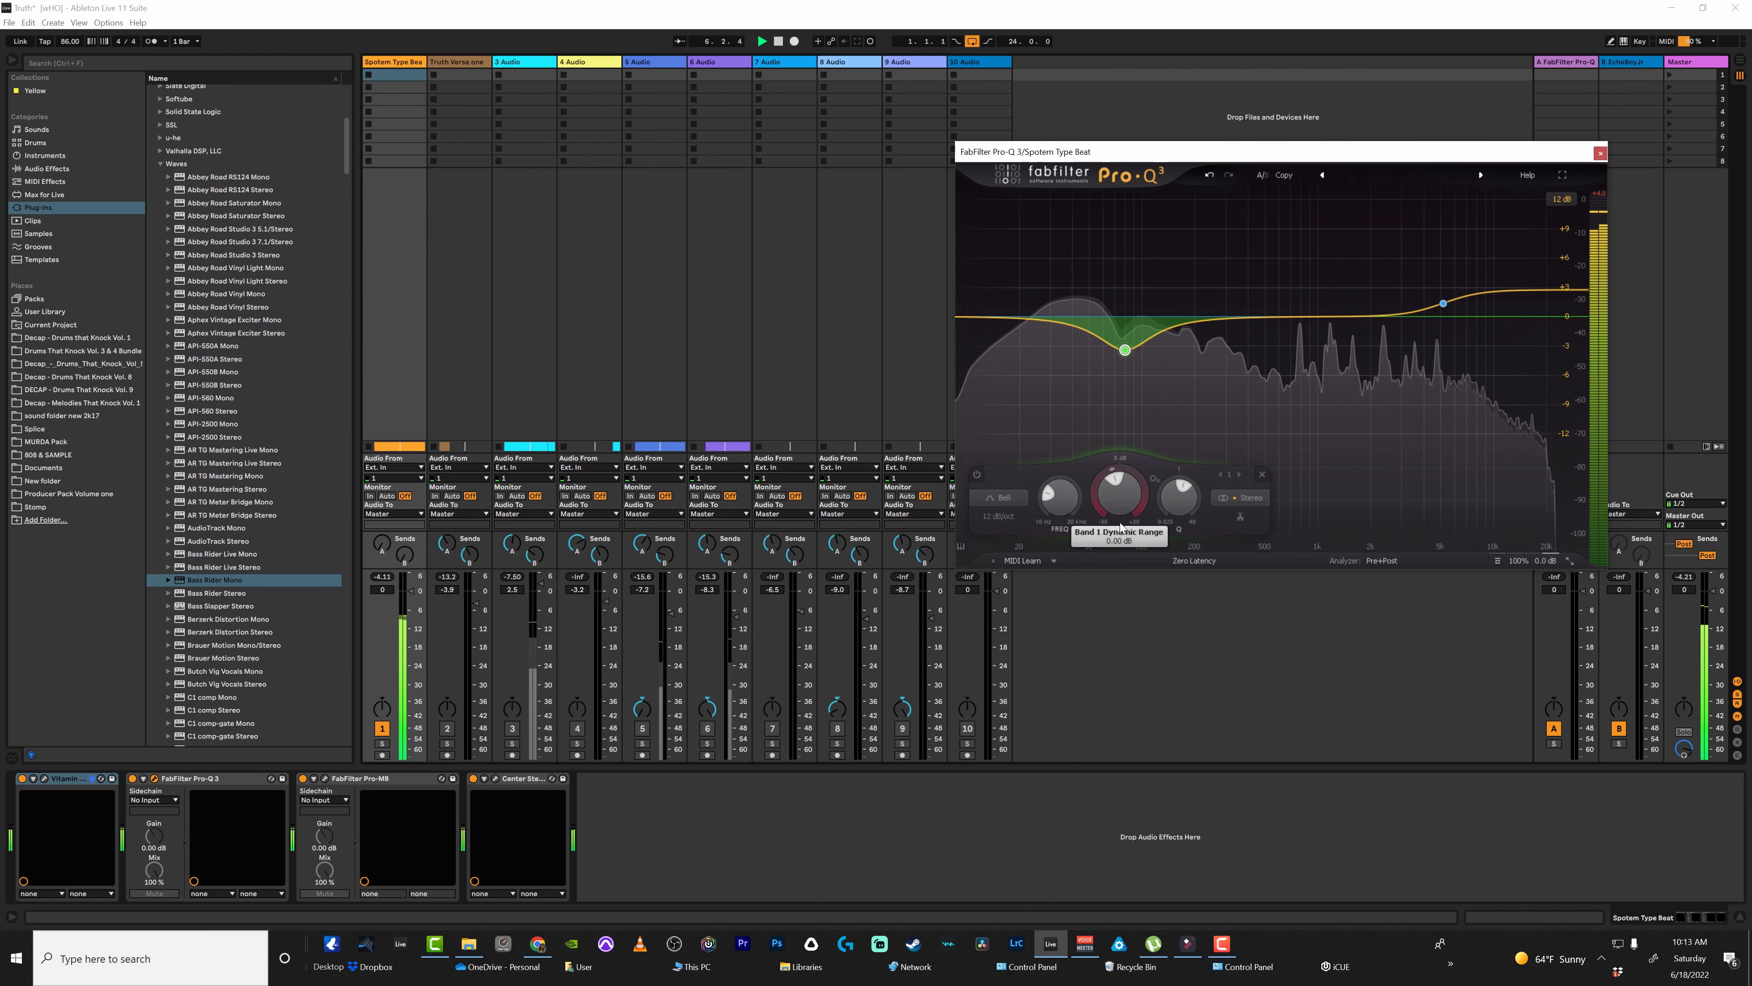
pyautogui.moveTo(1299, 515); pyautogui.dragTo(1299, 515)
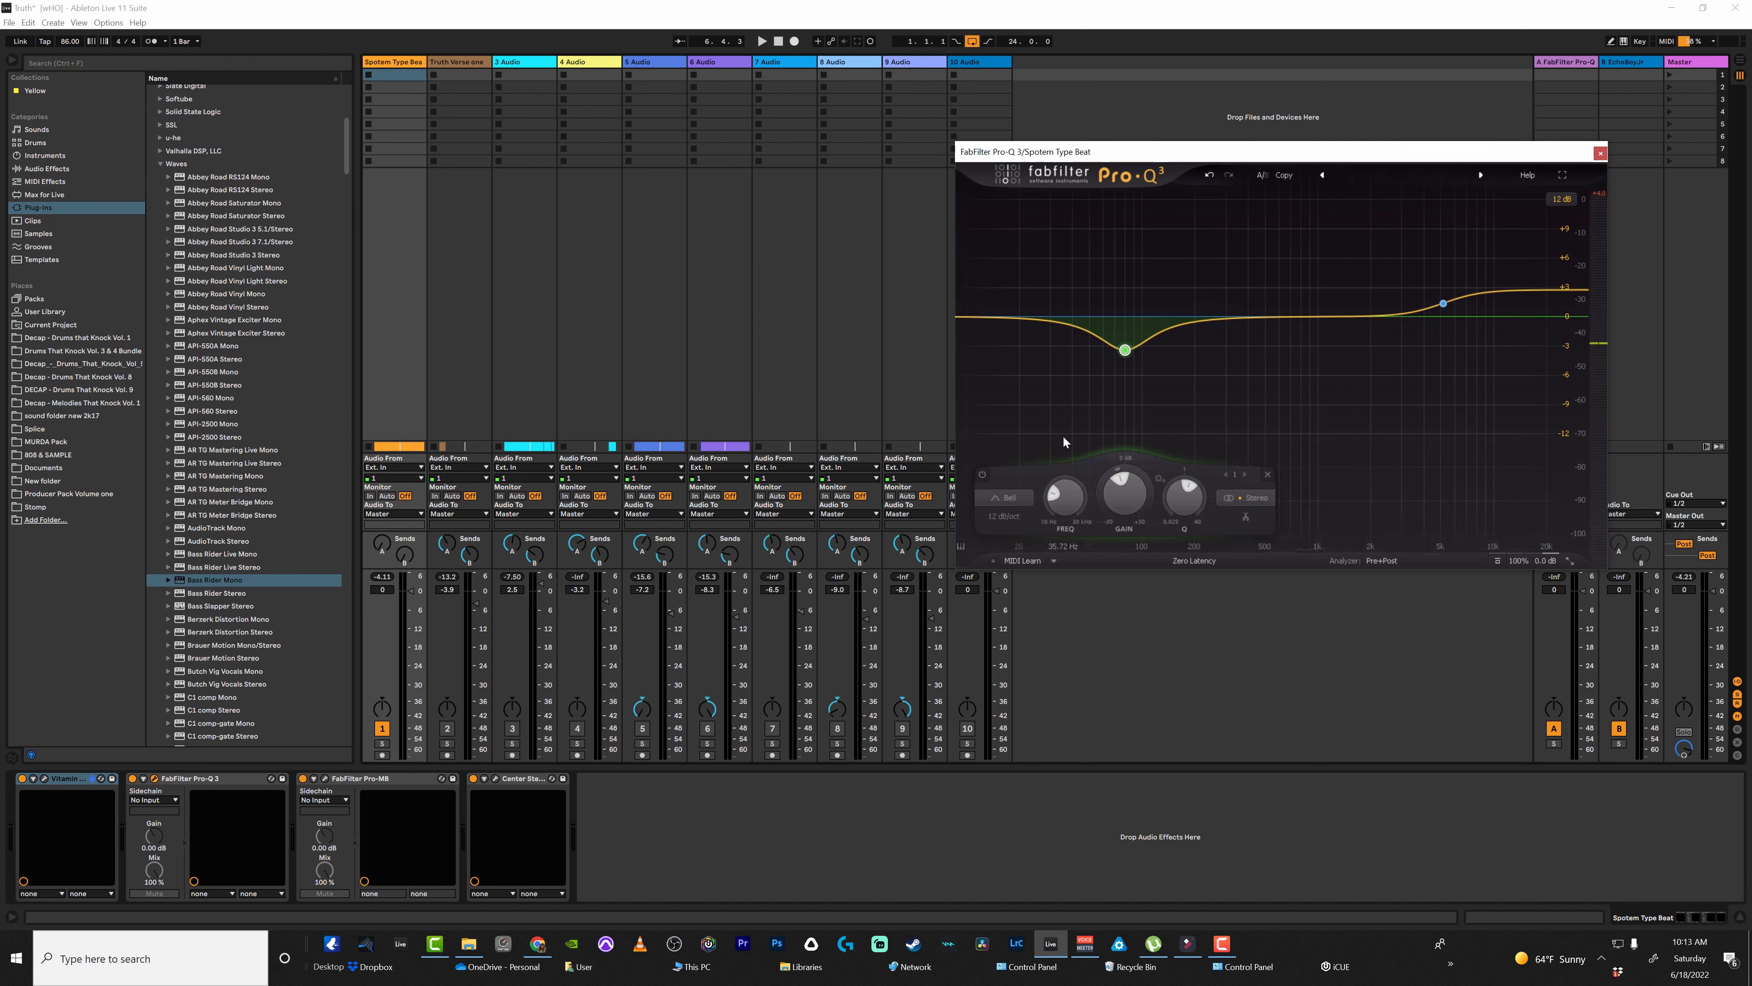
pyautogui.press('space')
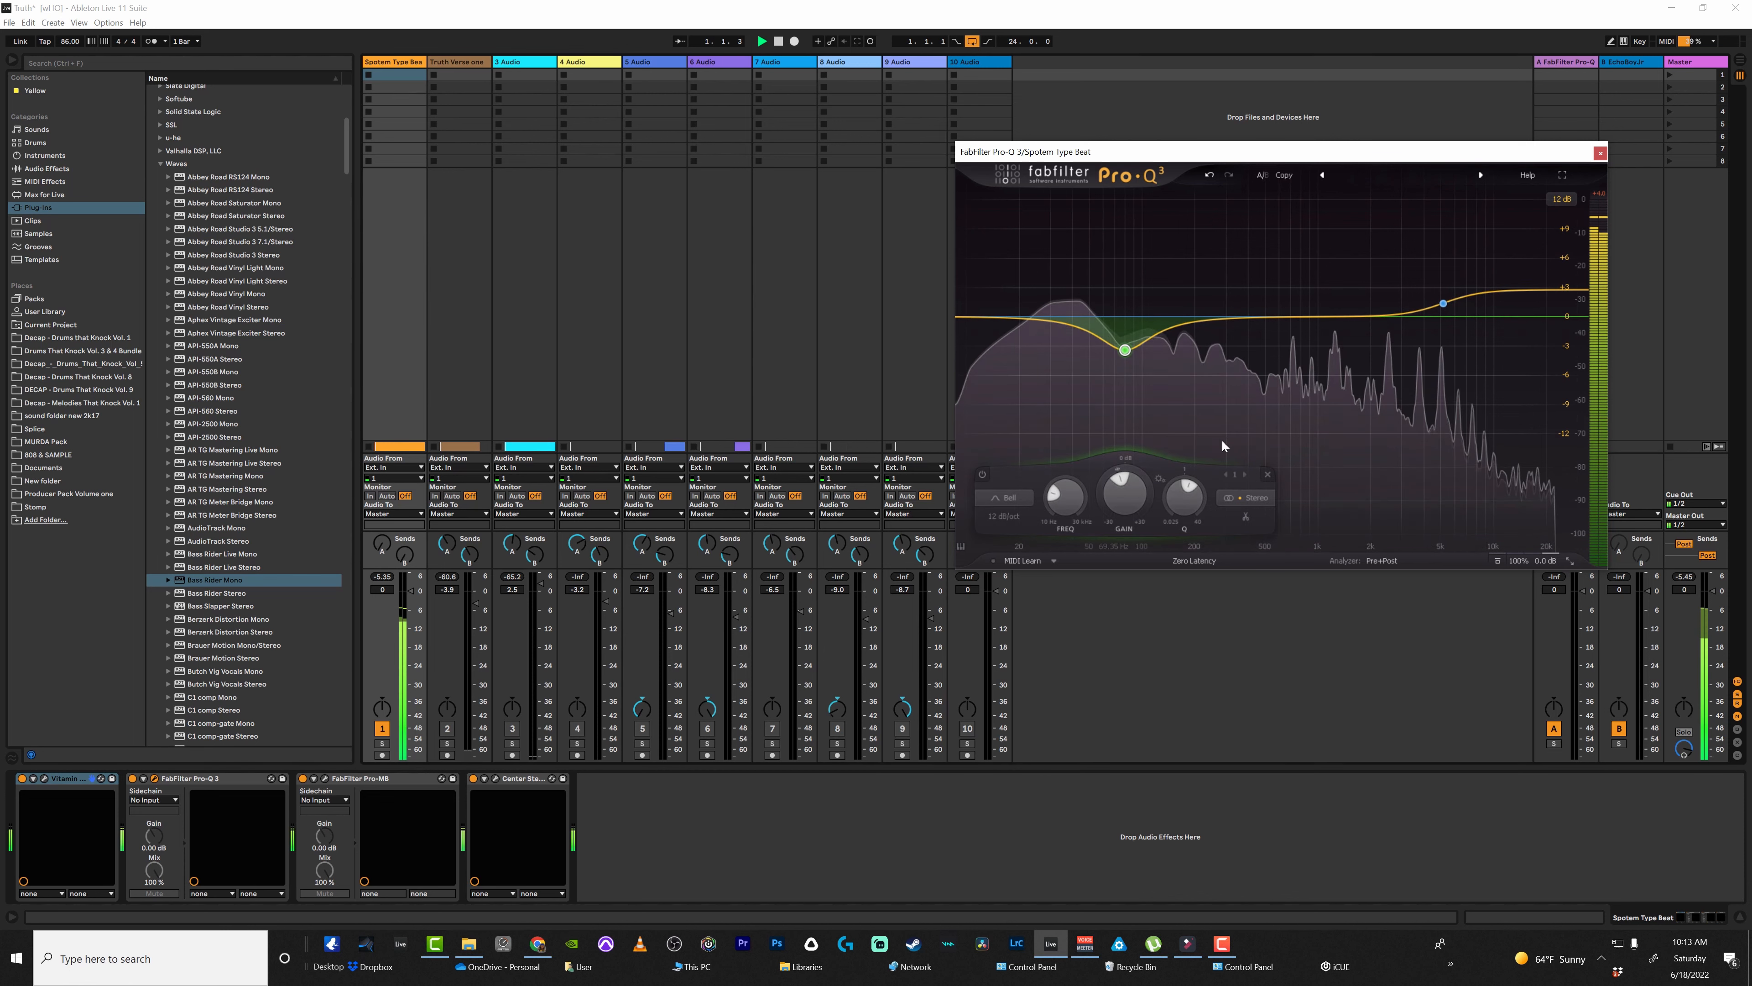
pyautogui.moveTo(1208, 377); pyautogui.dragTo(1245, 444)
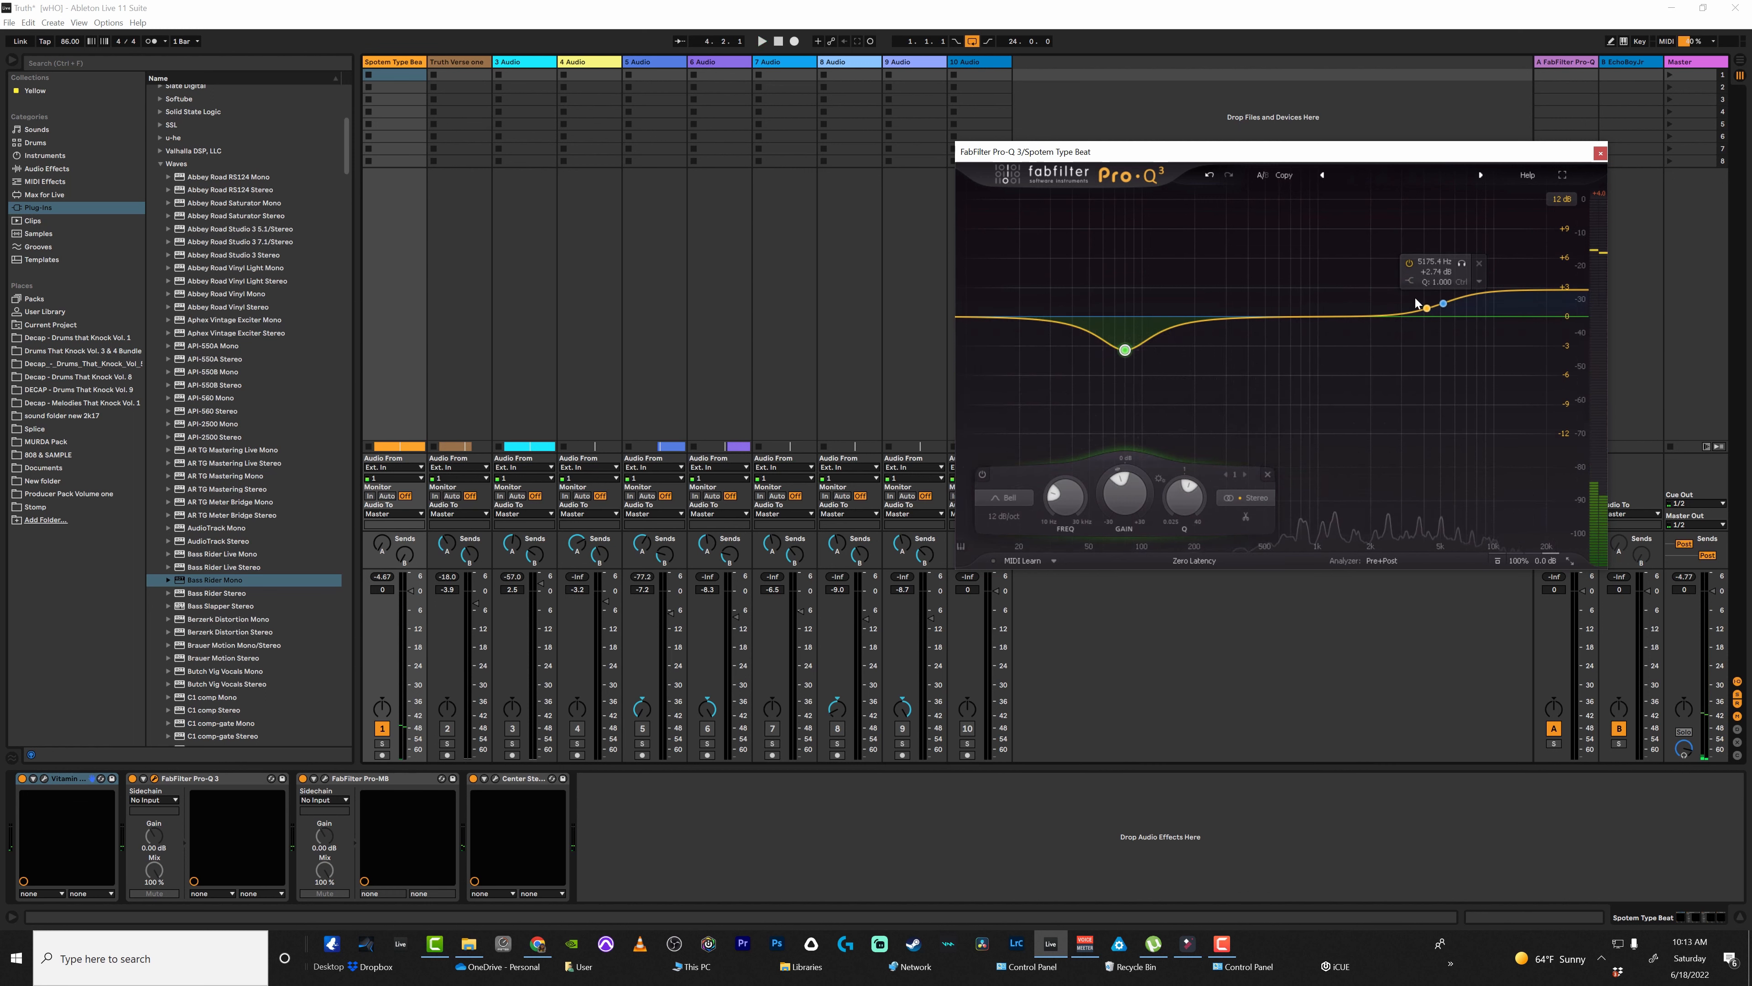
# - Set the high shelf's stereo placement to Side and raise its gain to about +3.5 dB during playback
pyautogui.click(1444, 304)
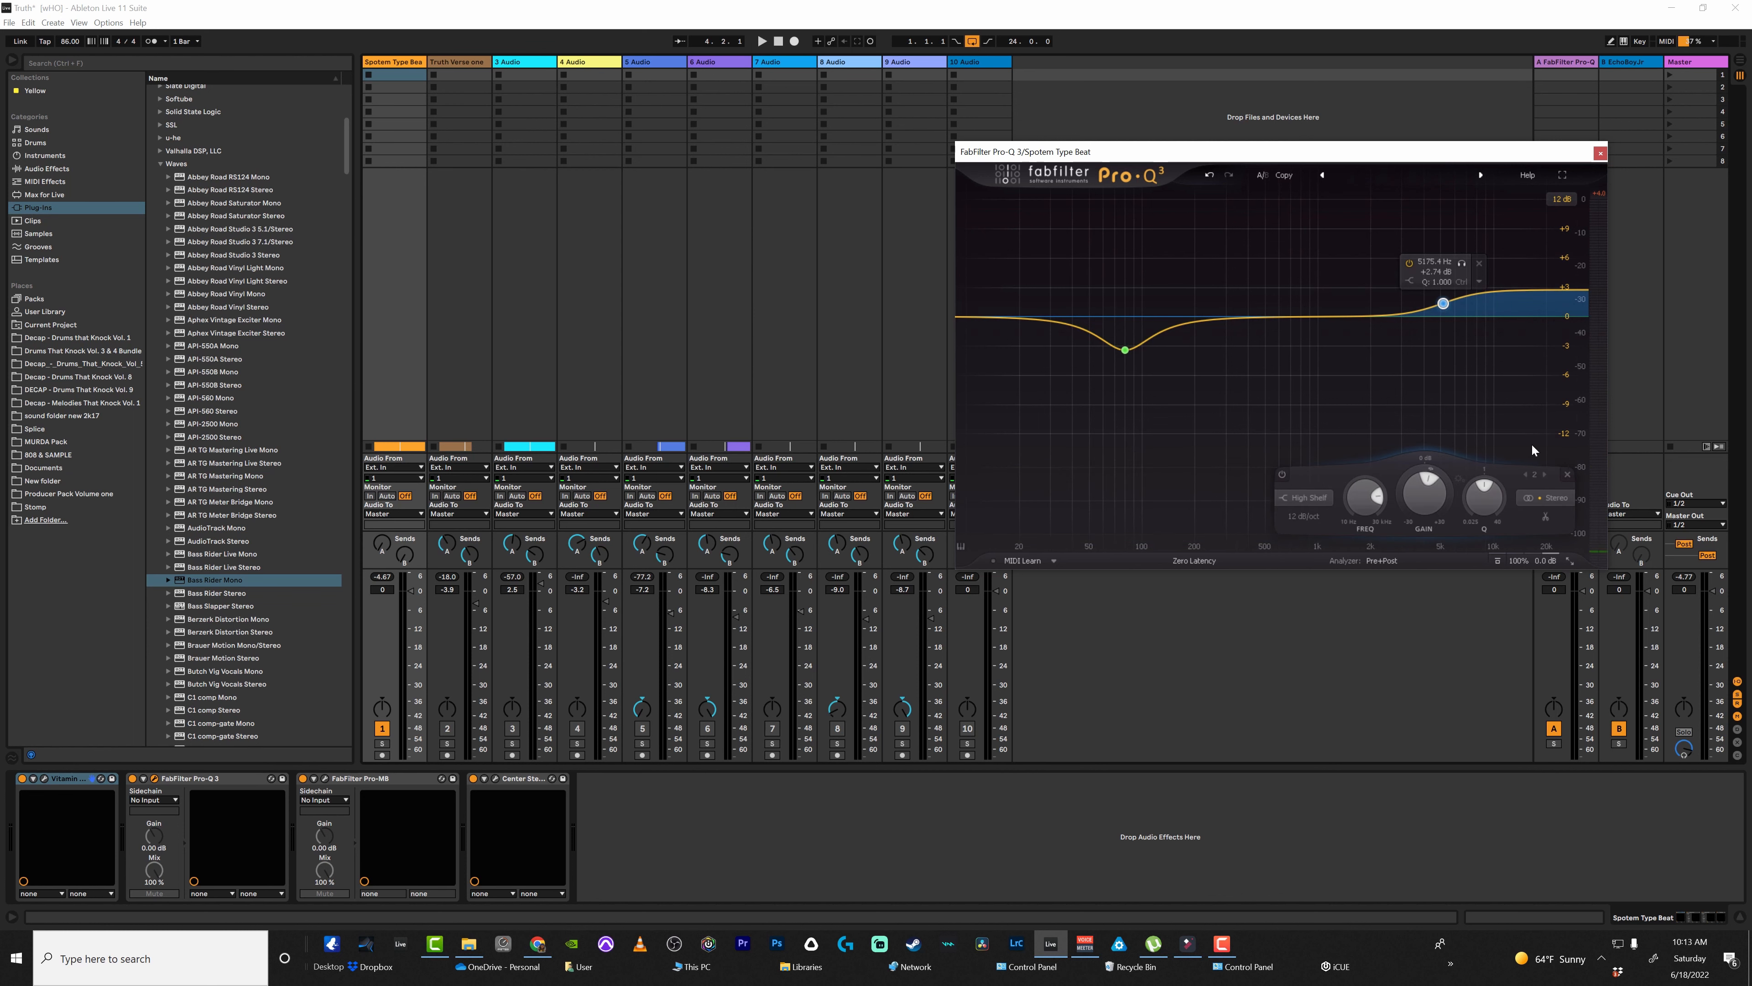
pyautogui.click(1561, 501)
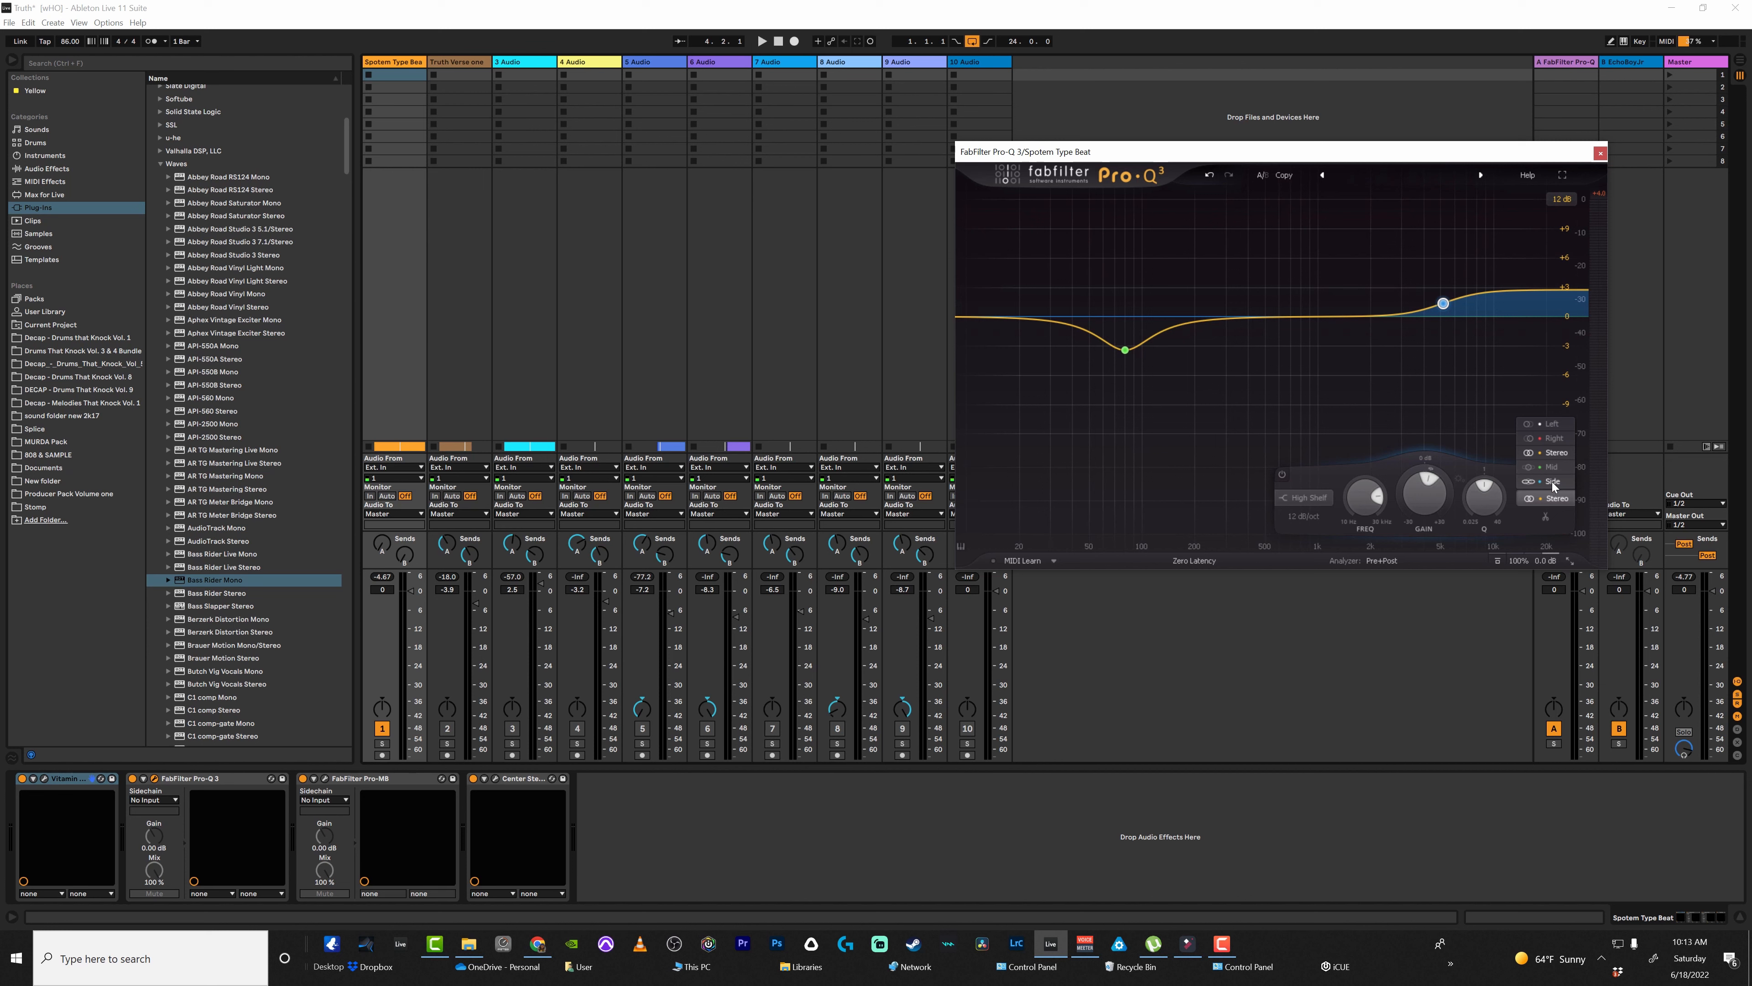
pyautogui.click(1552, 481)
pyautogui.press('space')
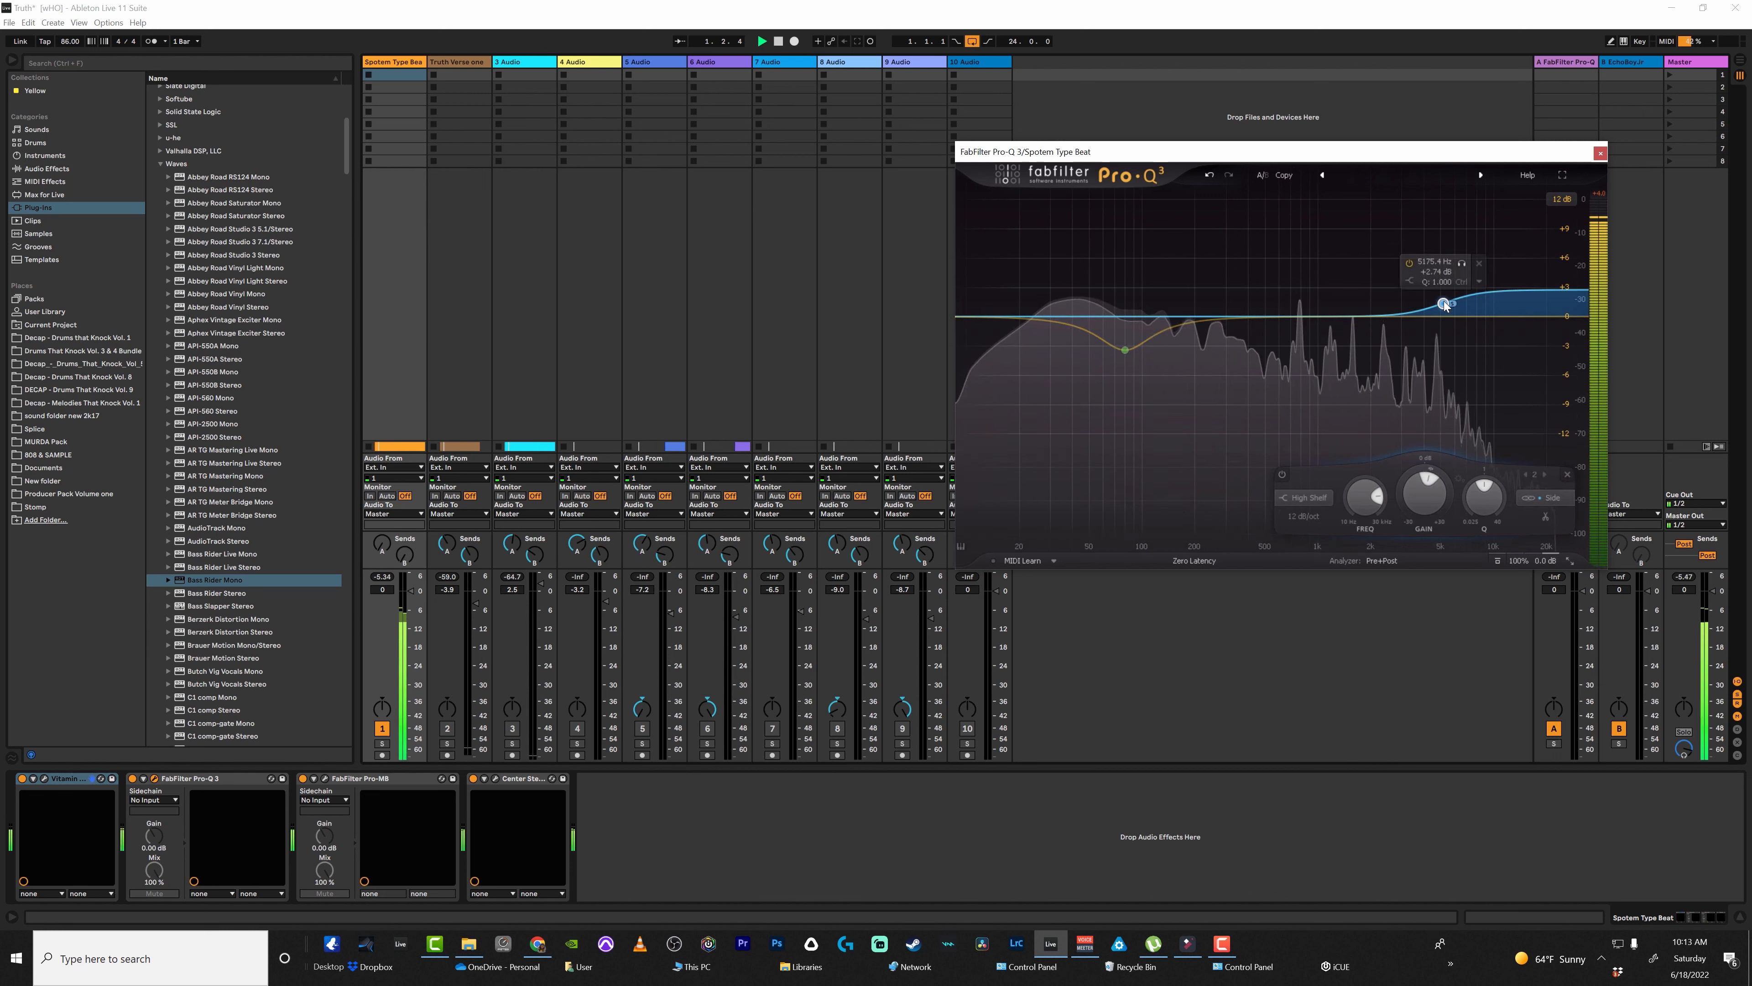
pyautogui.moveTo(1443, 299); pyautogui.dragTo(1442, 289)
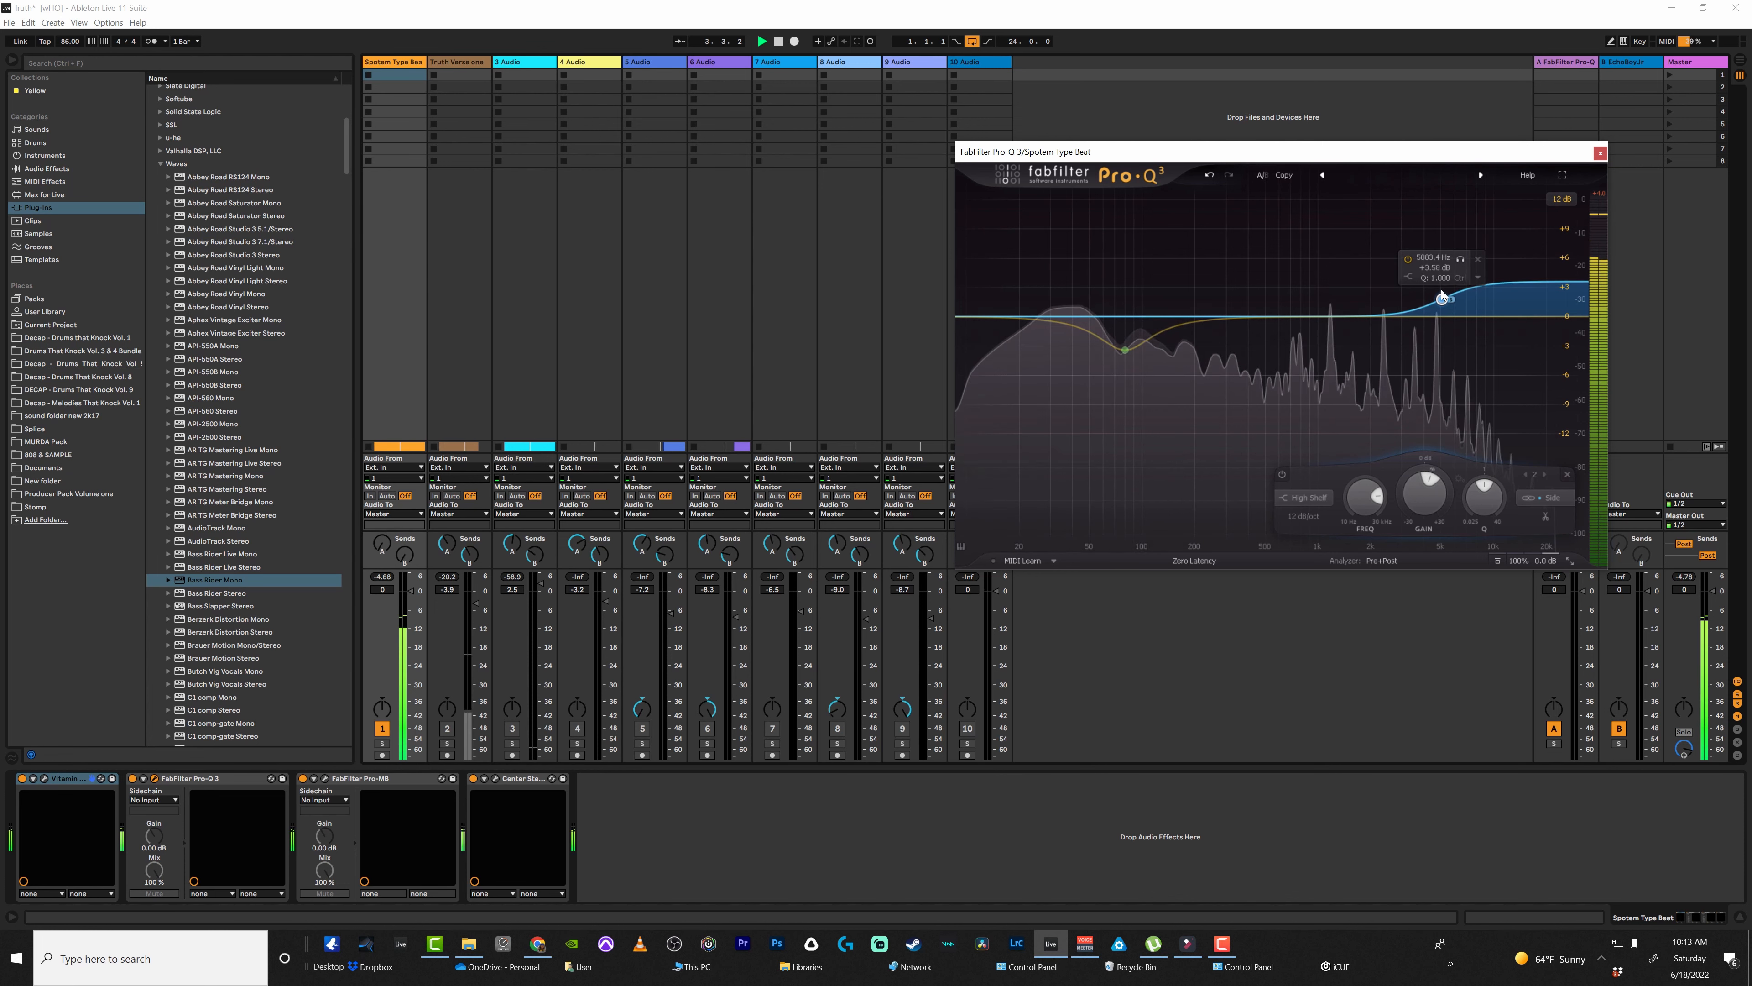
# - Set the 80 Hz bell band's stereo placement to Mid
pyautogui.click(1125, 350)
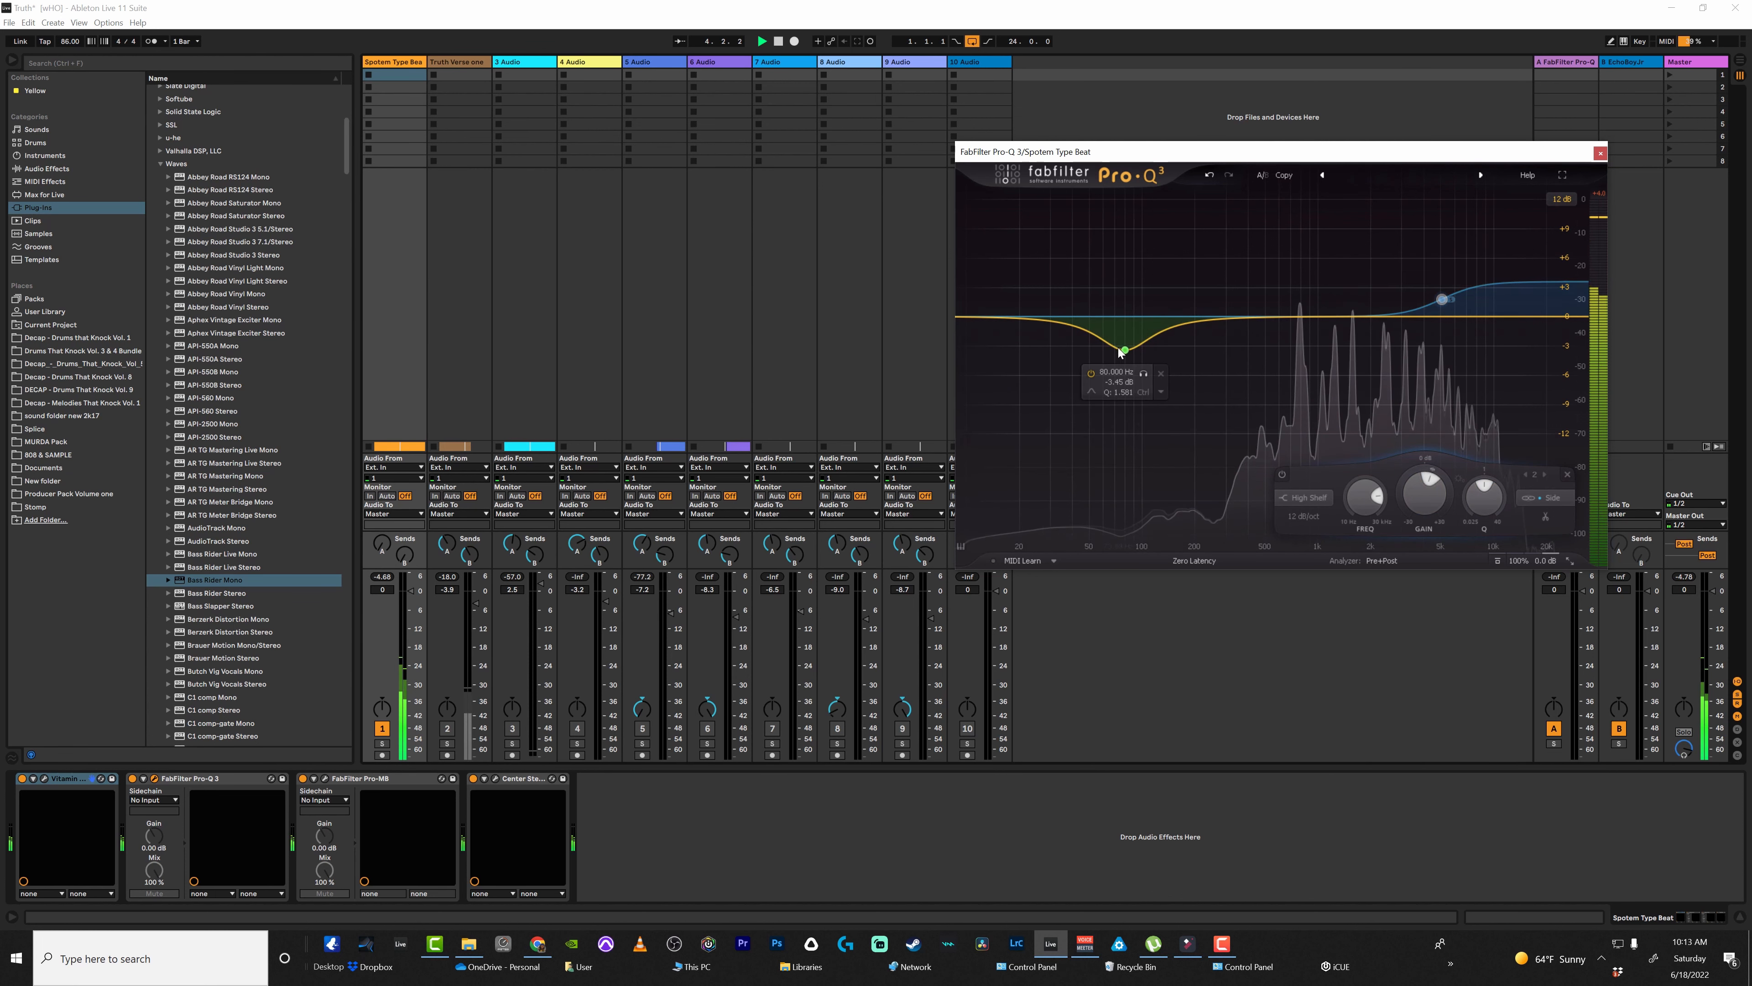
pyautogui.click(1250, 498)
pyautogui.click(1260, 468)
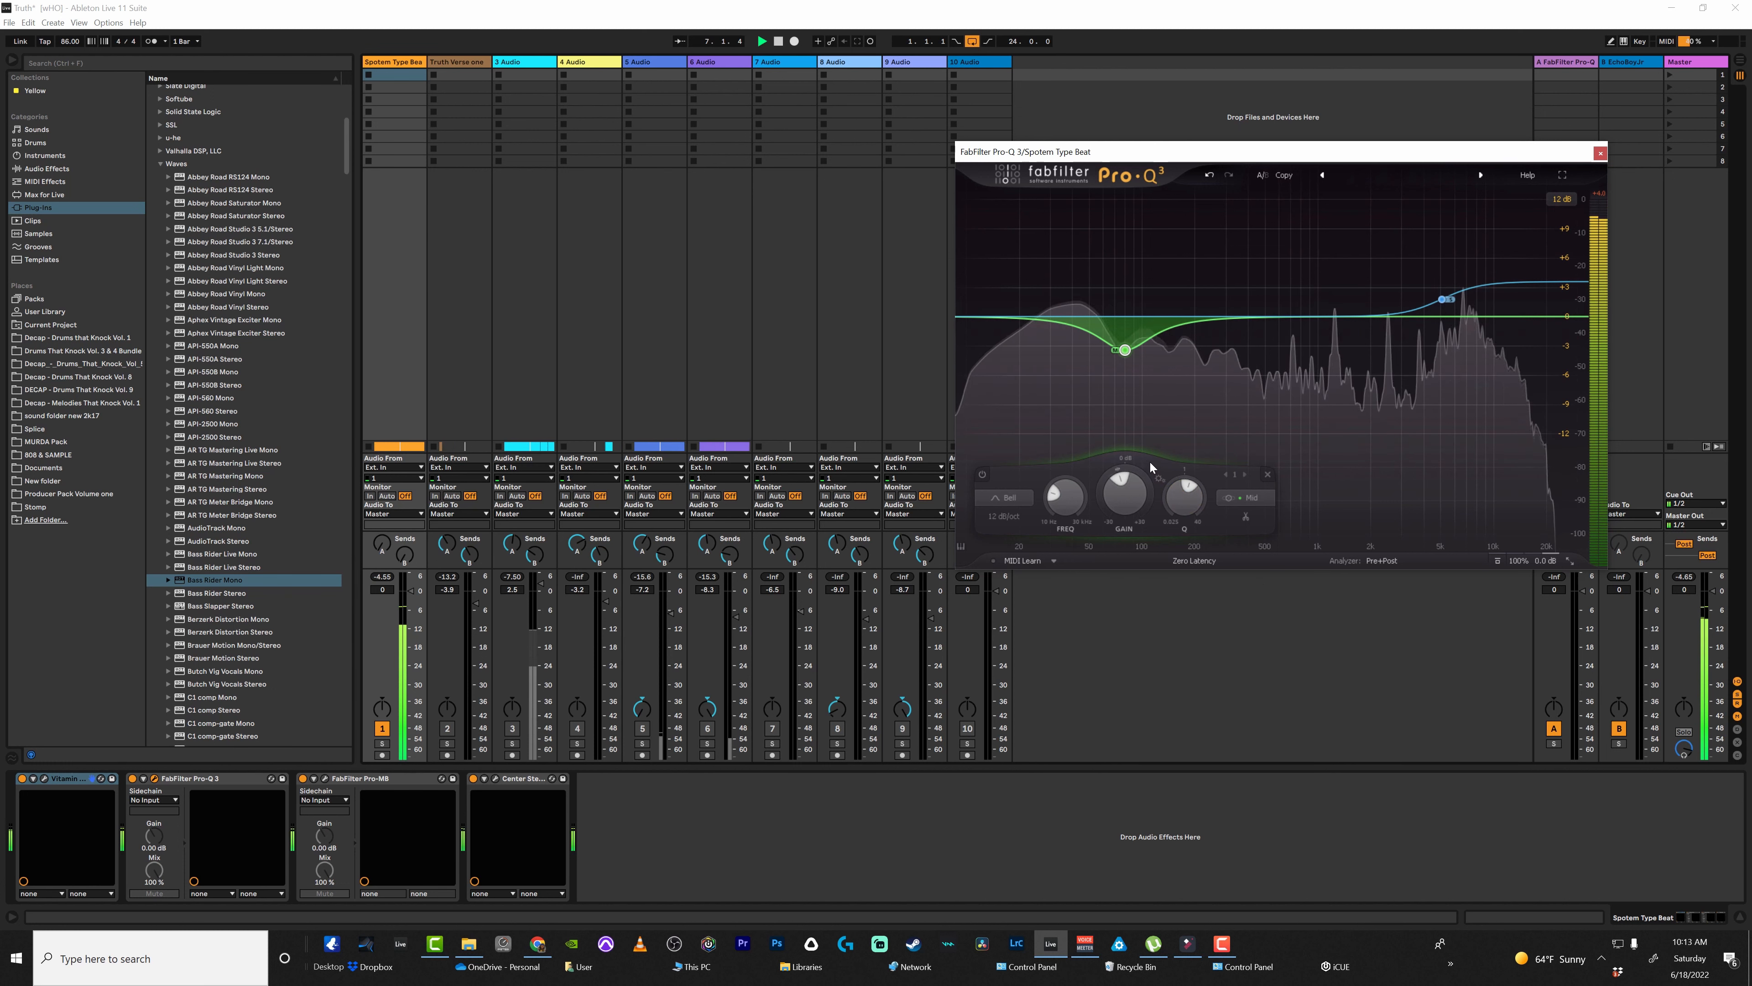
pyautogui.moveTo(1122, 362)
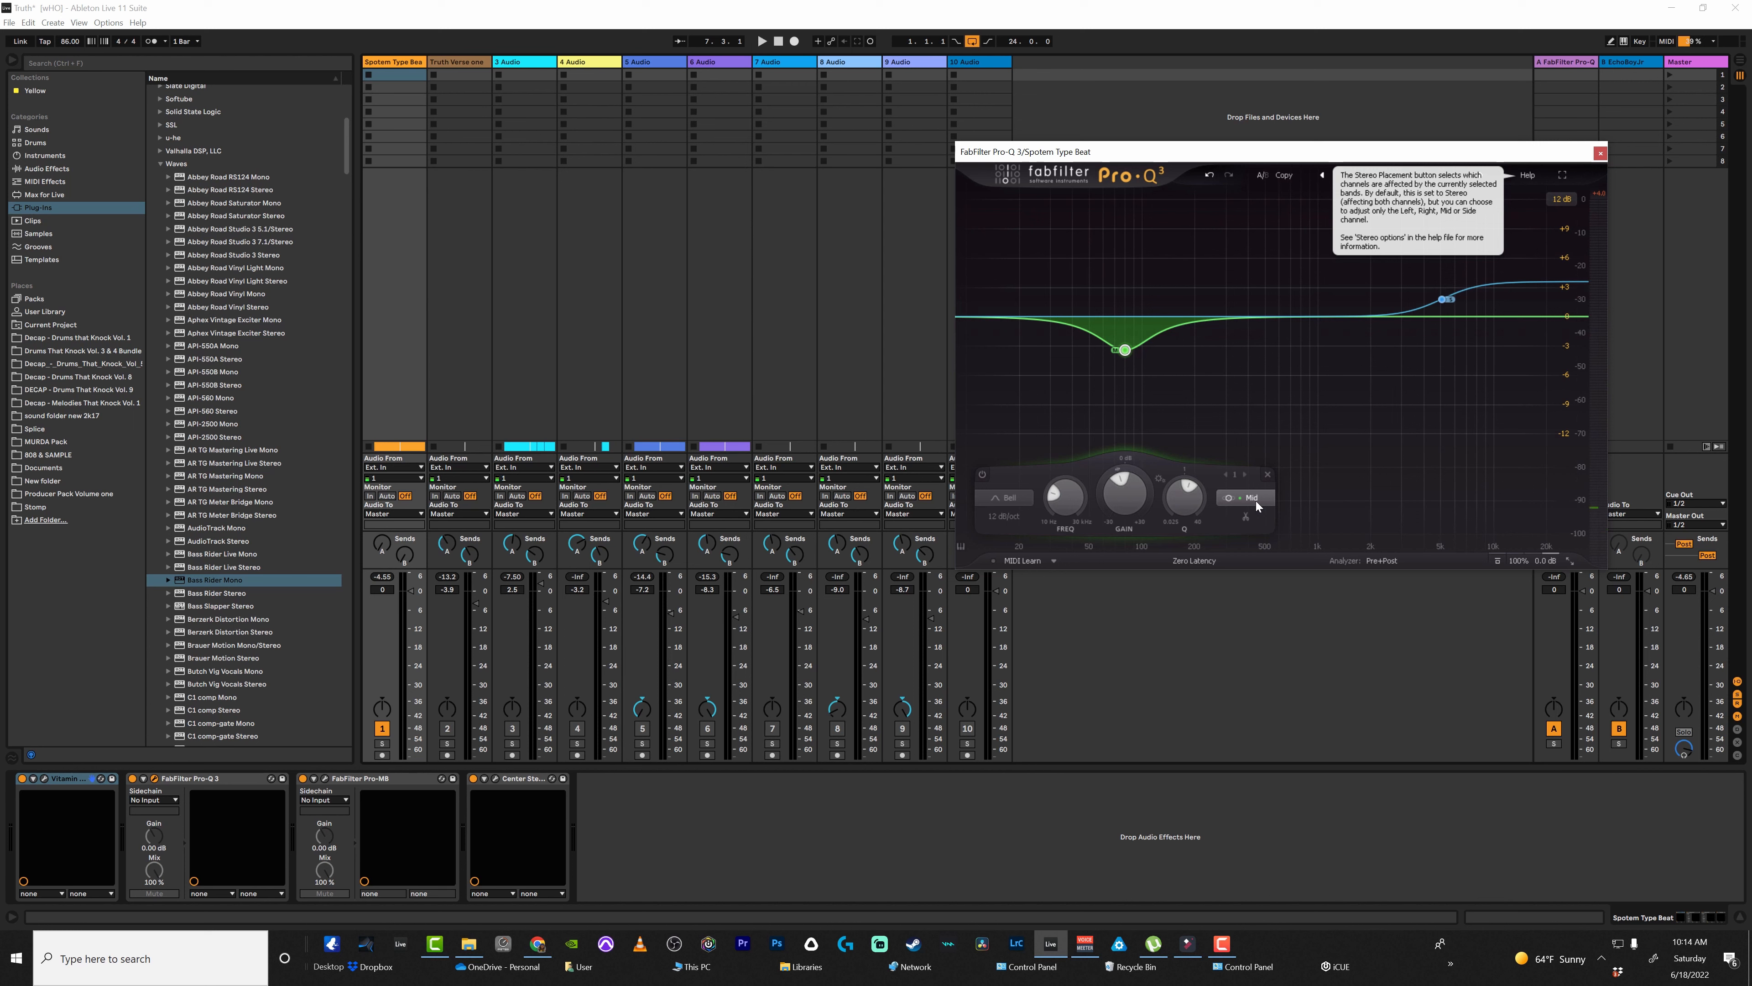
pyautogui.moveTo(1445, 304)
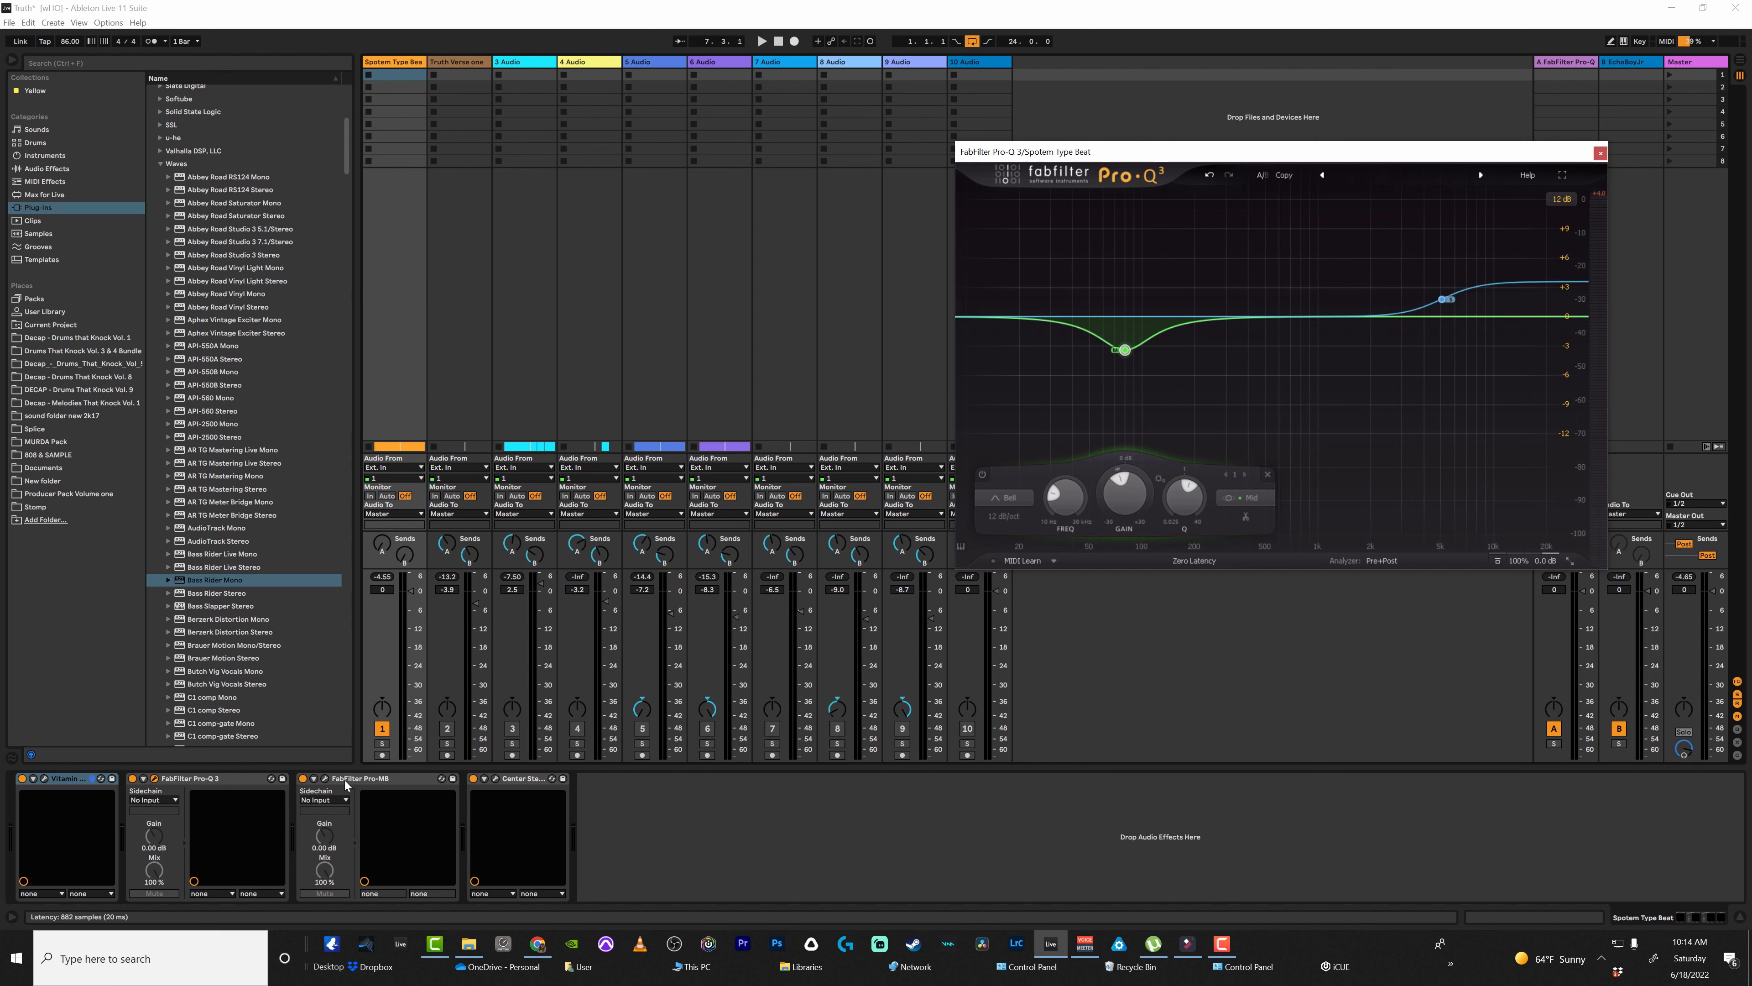
# - Open FabFilter Pro-MB on the beat track and close the Pro-Q 3 window, keeping the Pro-MB window clear of the mixer
pyautogui.click(325, 779)
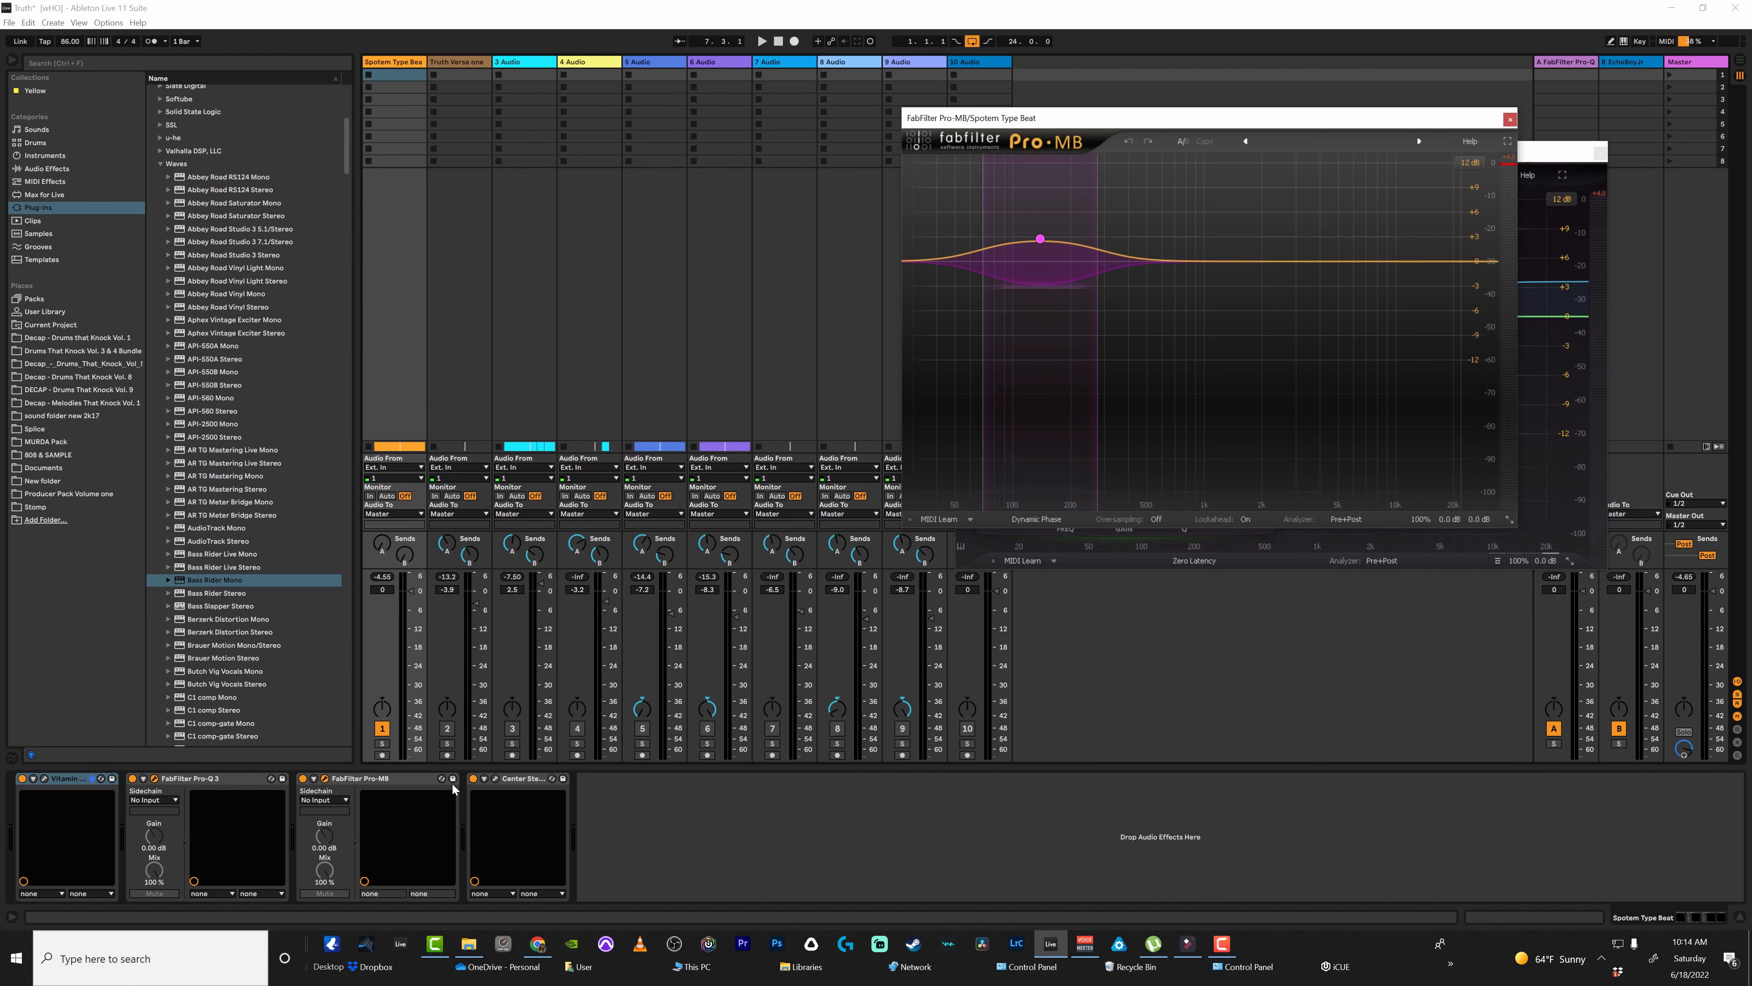
pyautogui.moveTo(1172, 120); pyautogui.dragTo(1255, 325)
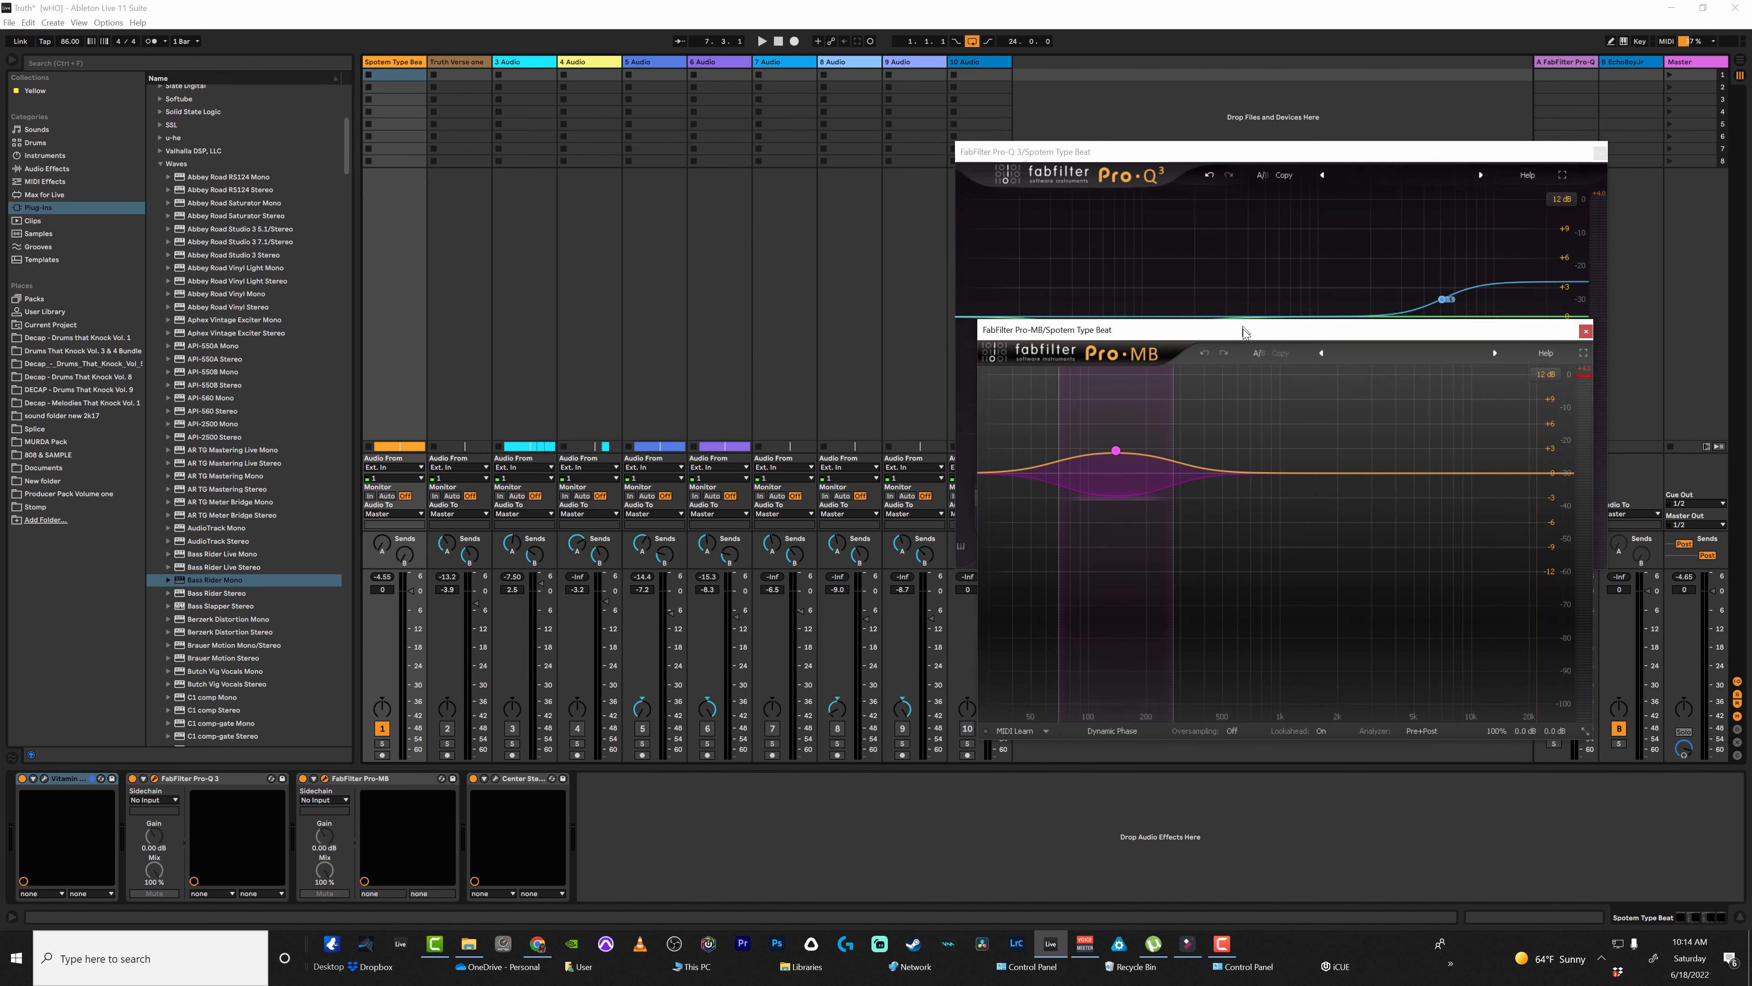
pyautogui.click(1602, 156)
pyautogui.moveTo(1172, 323); pyautogui.dragTo(1169, 182)
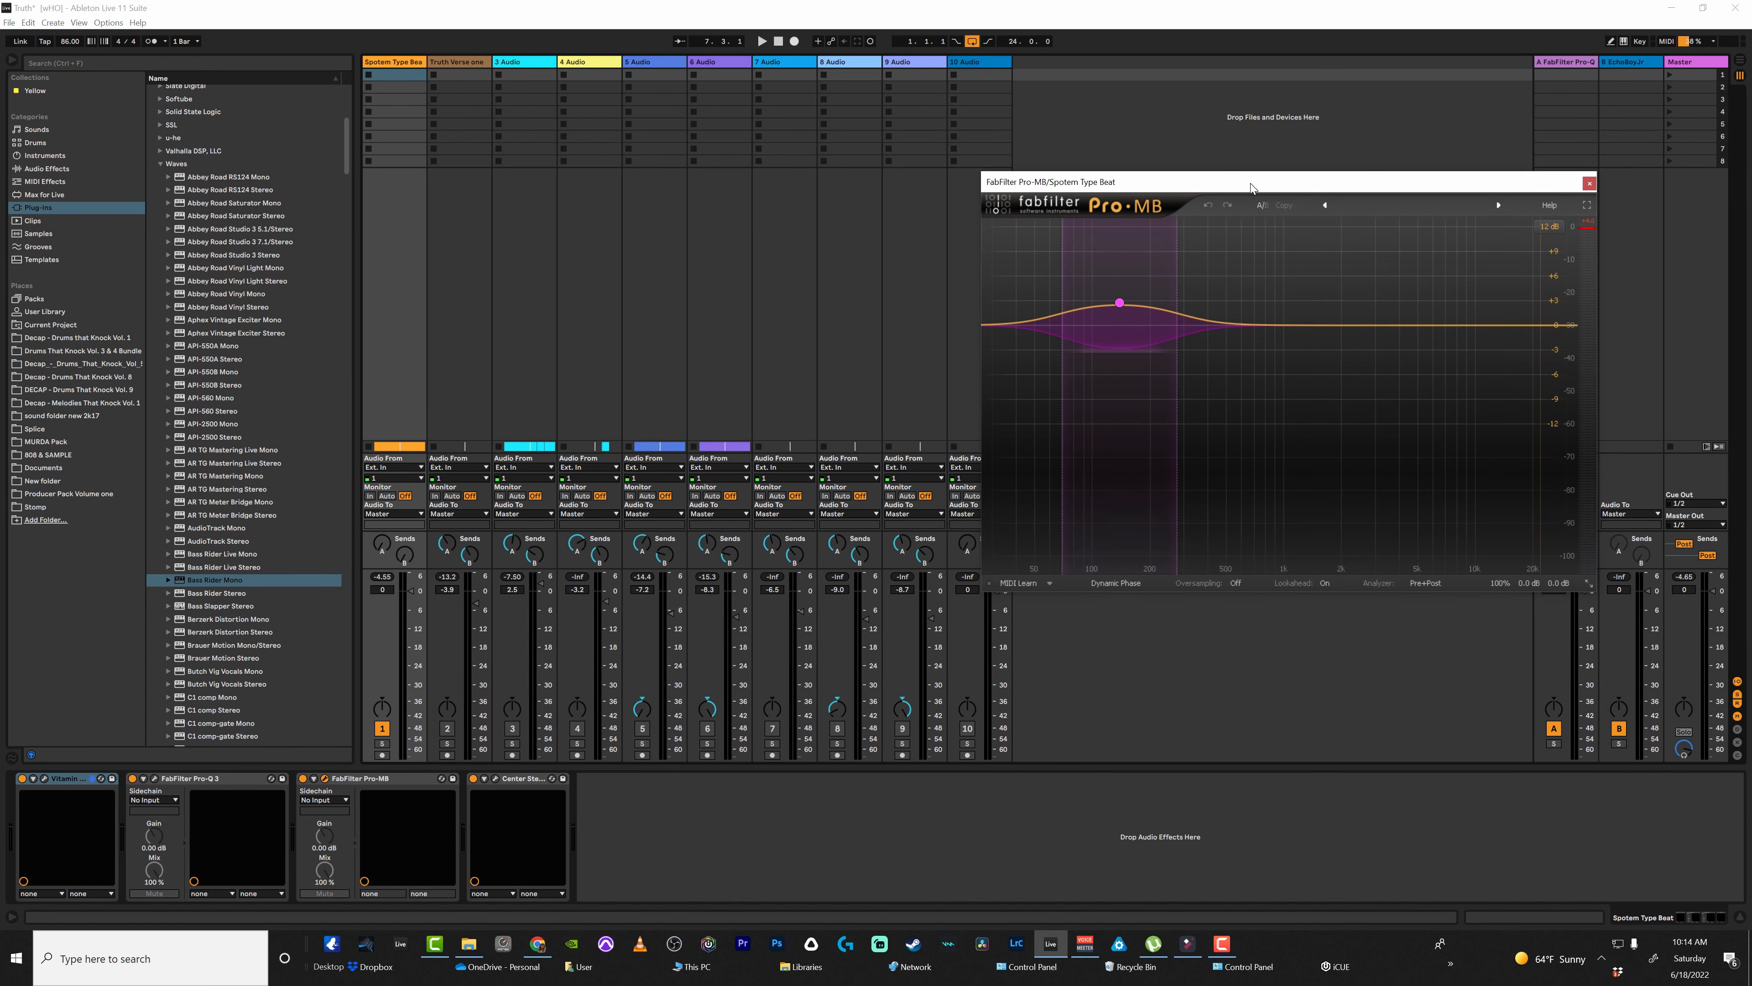
# - Compare the beat with Pro-MB bypassed and re-enabled during playback, check its low band's gain and range, and close its window
pyautogui.click(302, 779)
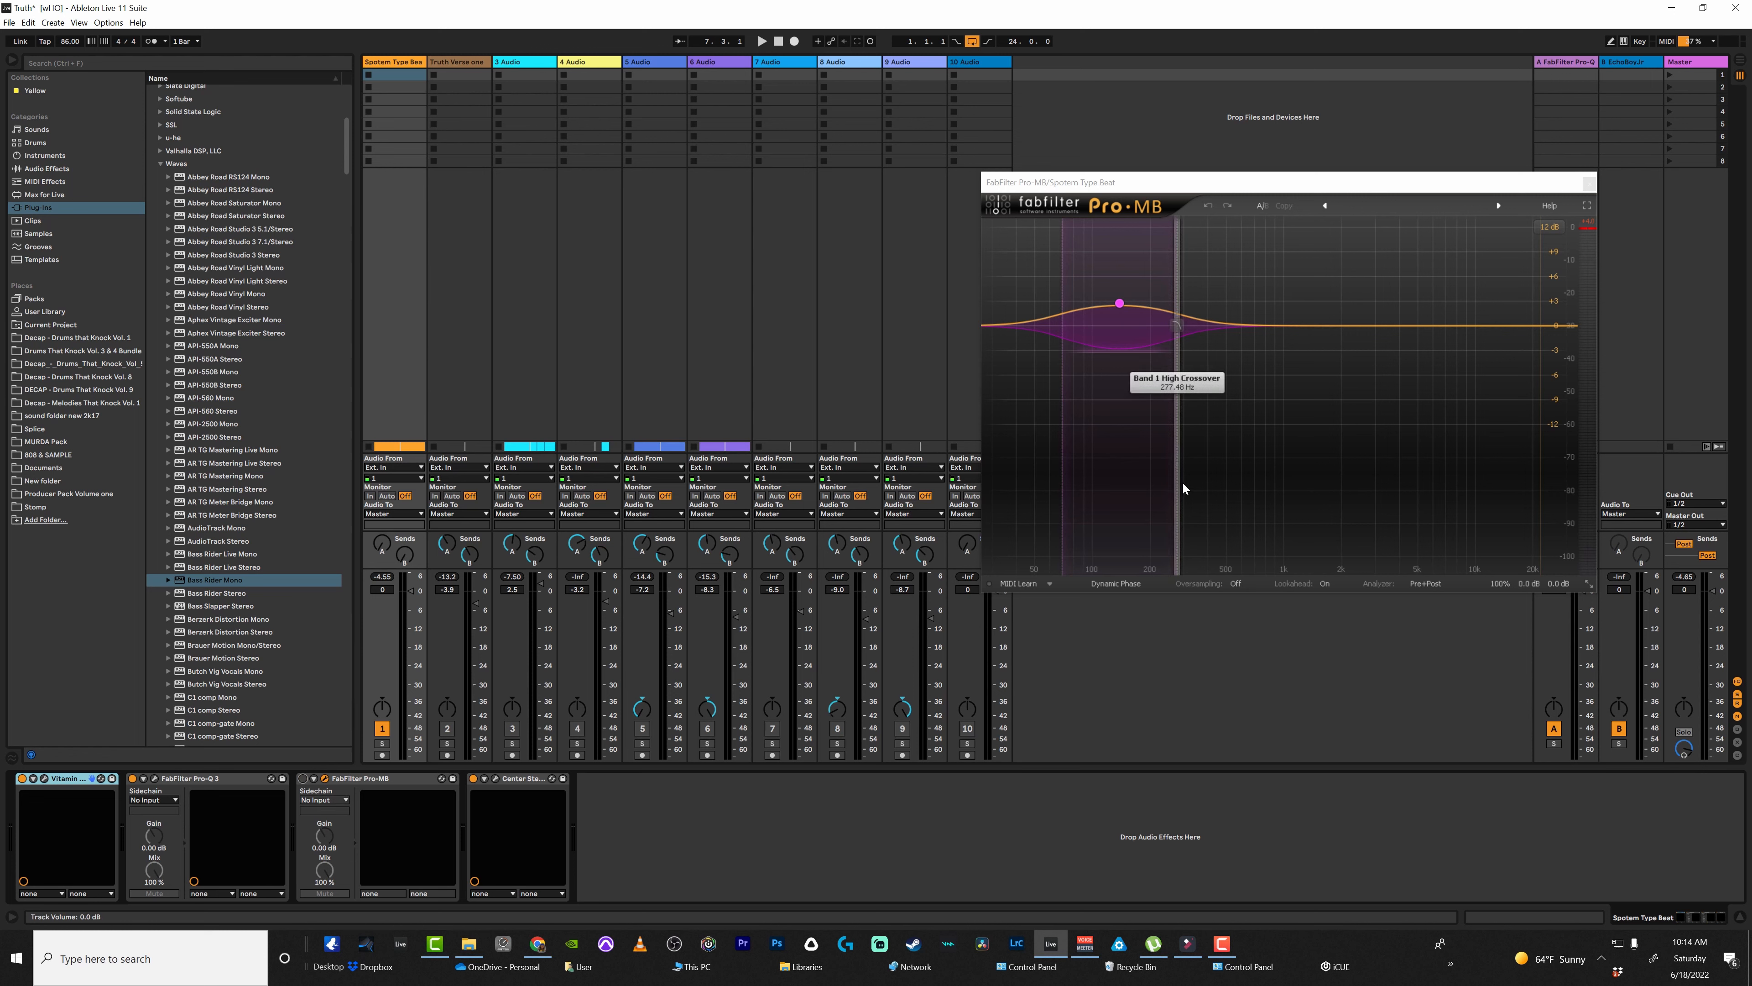
pyautogui.press('space')
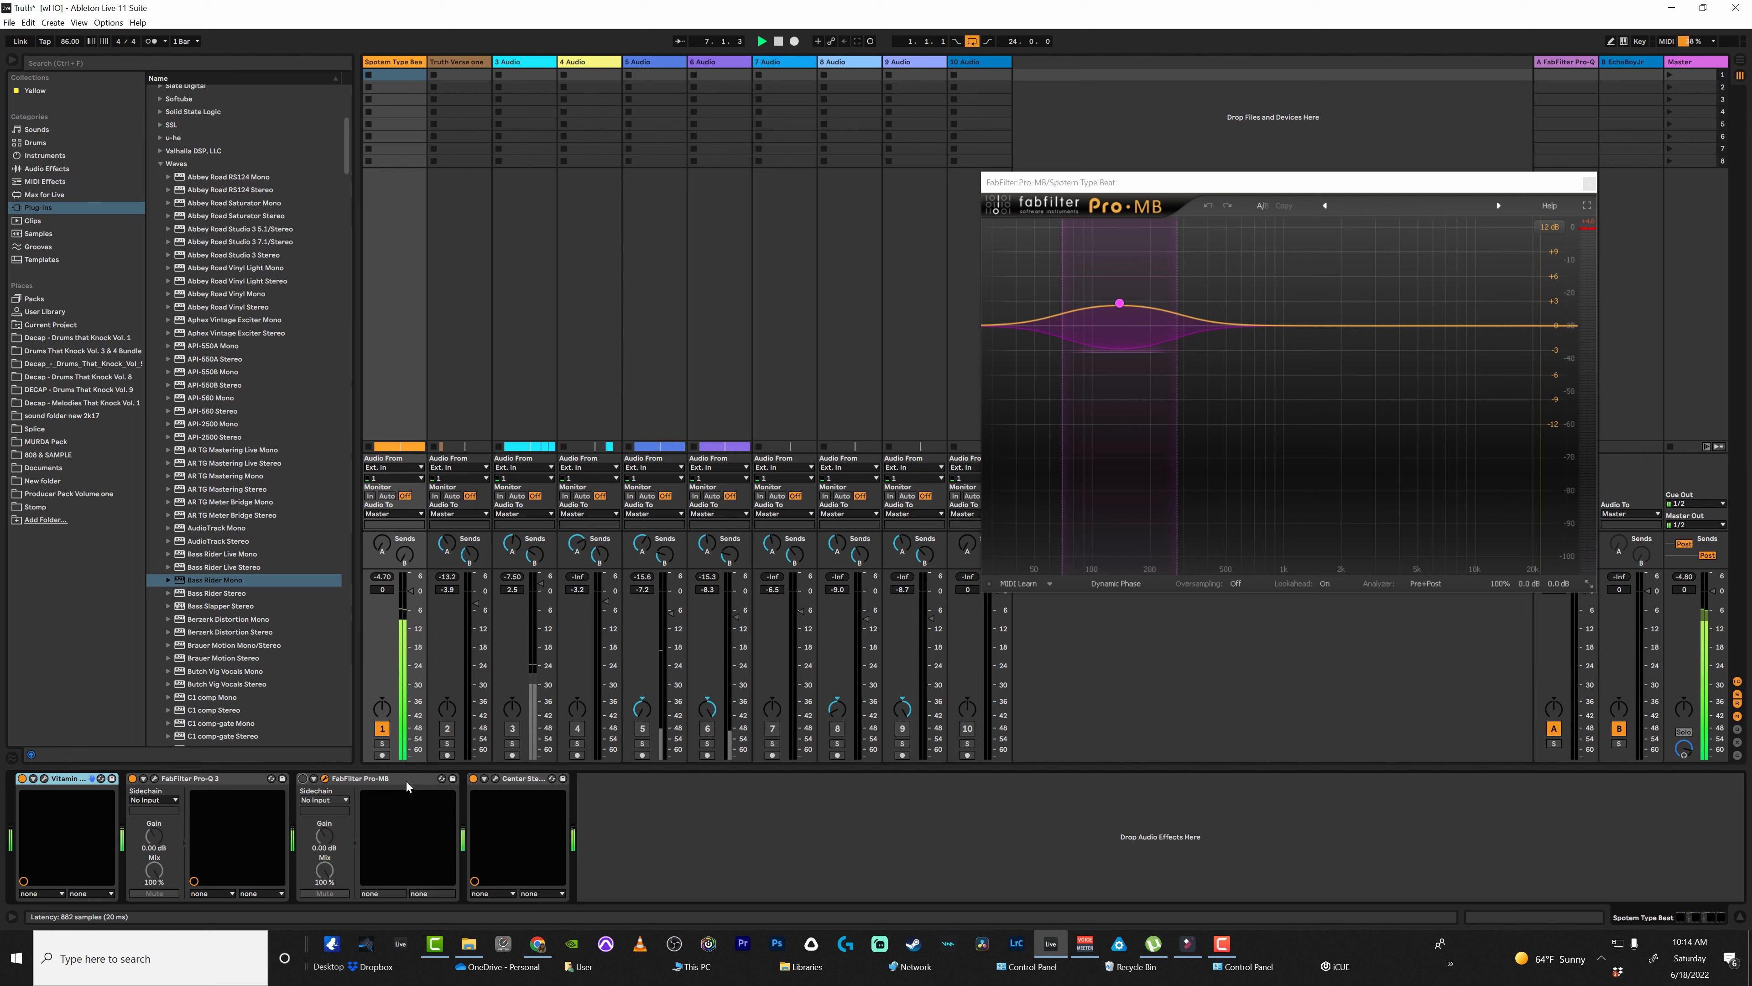
pyautogui.click(304, 778)
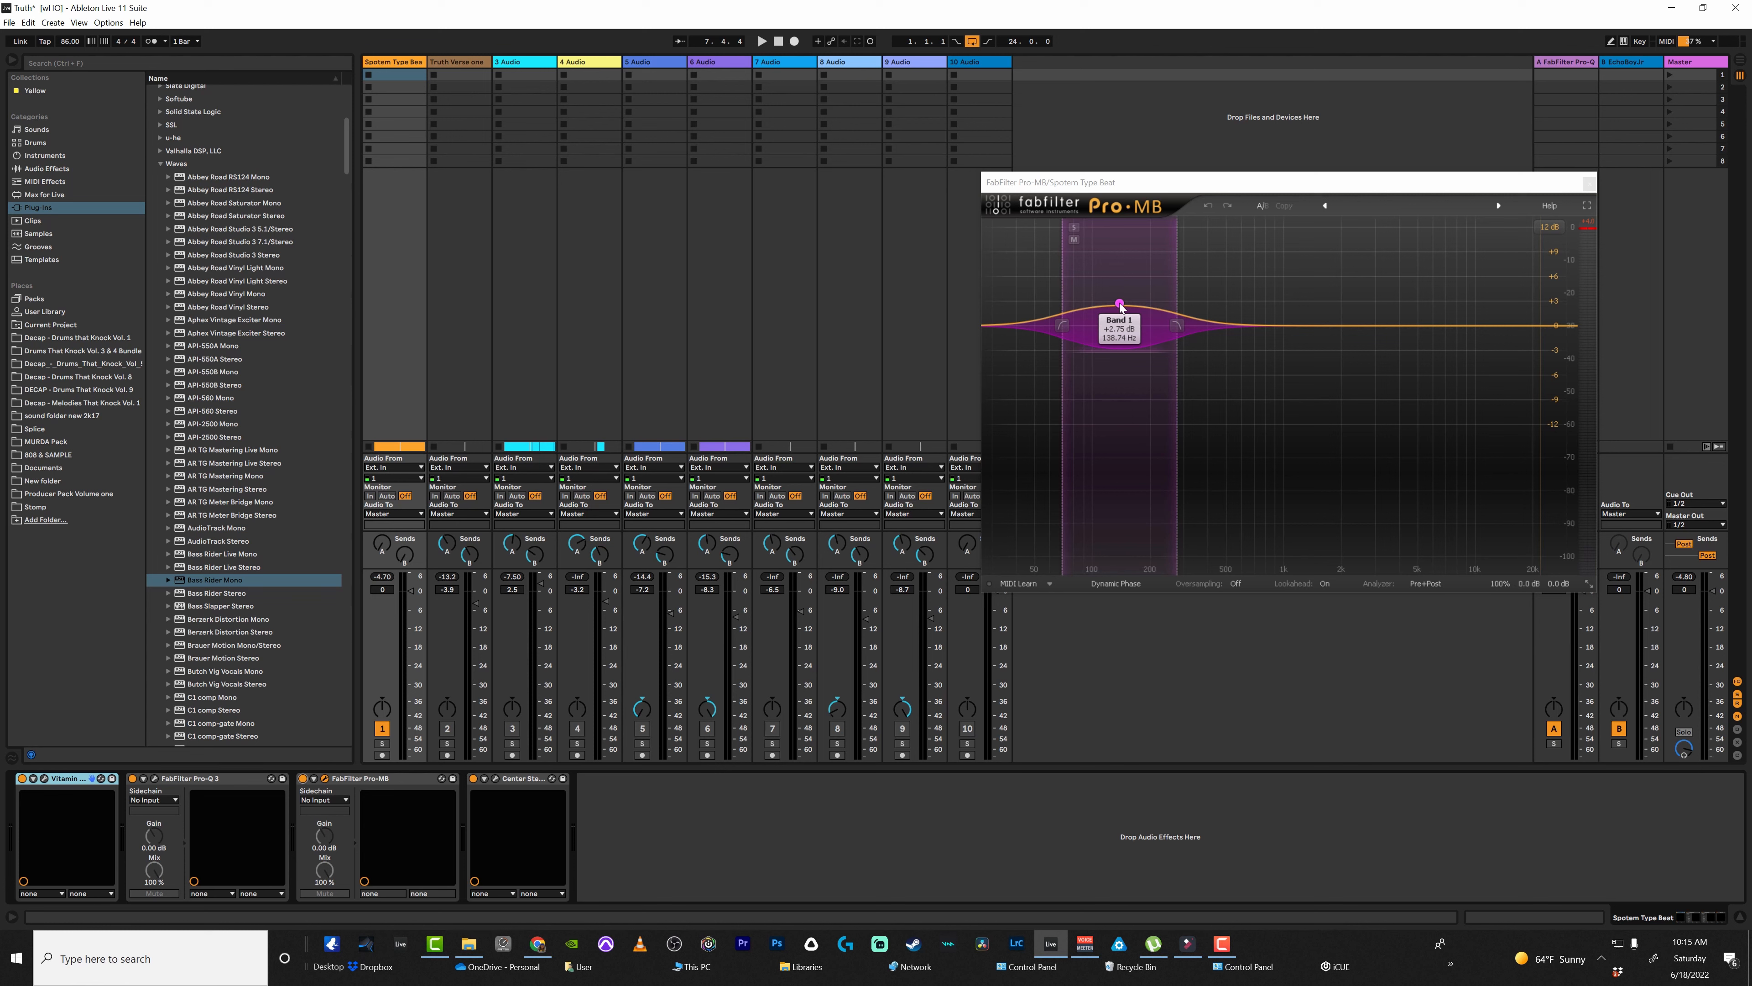
pyautogui.press('space')
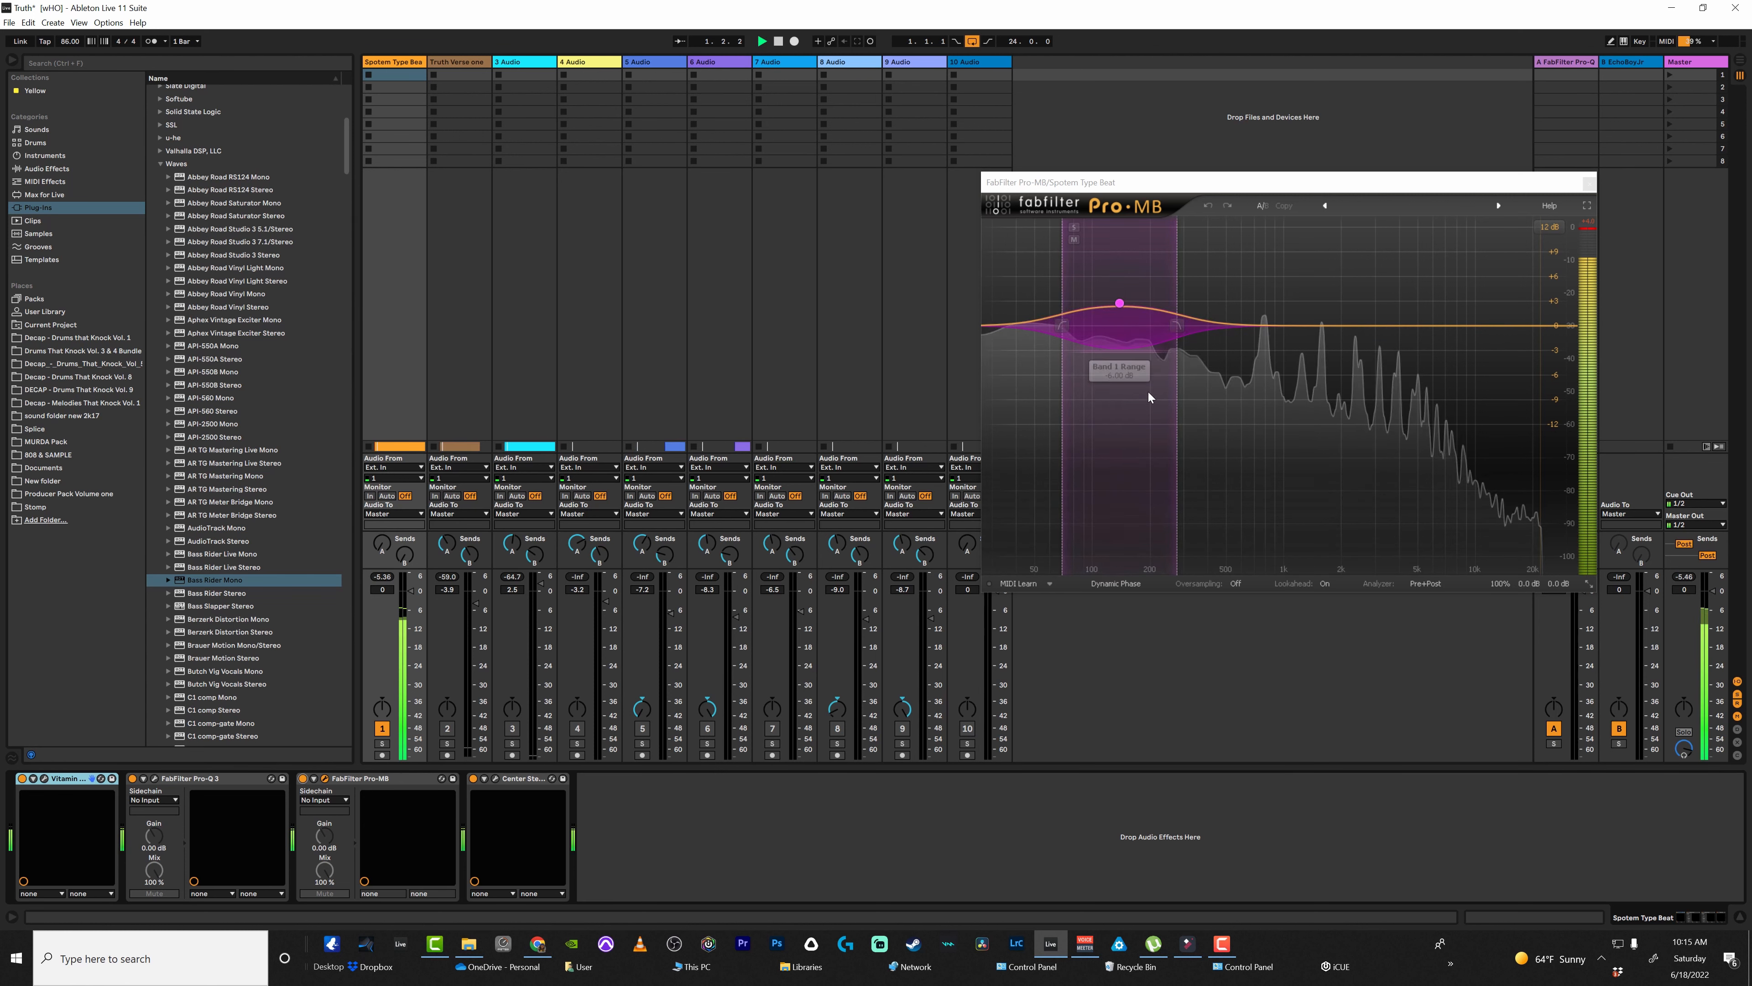
pyautogui.moveTo(1120, 312)
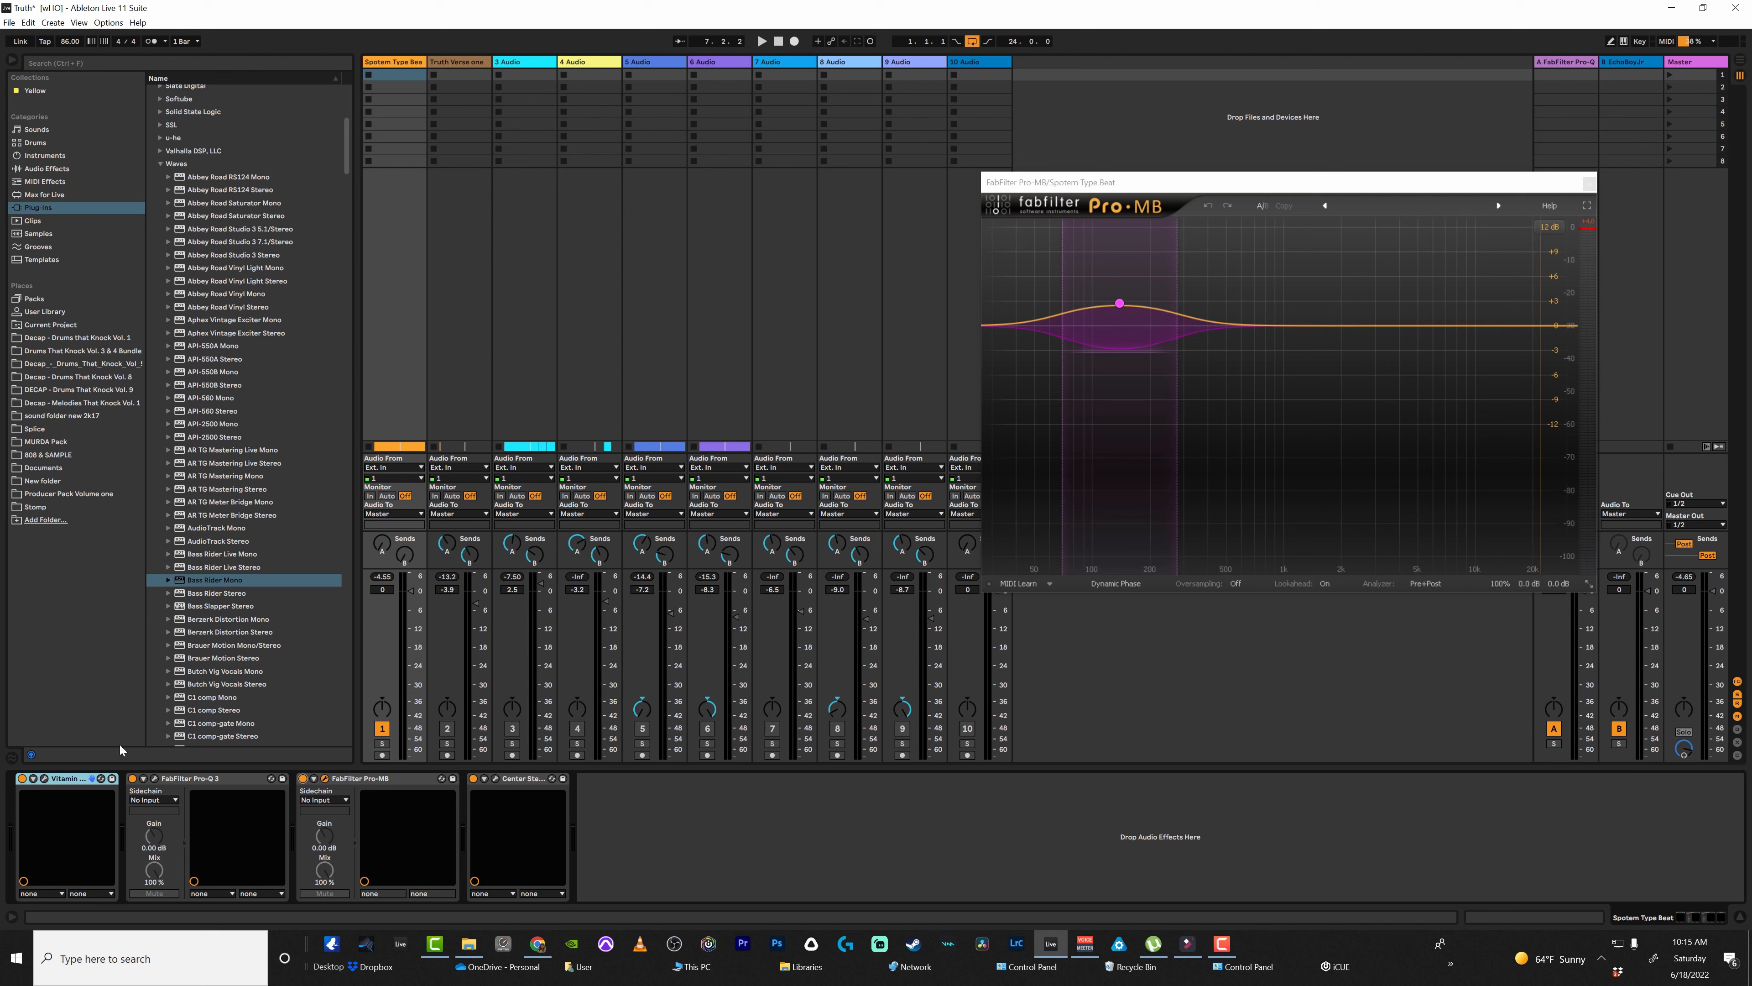
pyautogui.click(1589, 183)
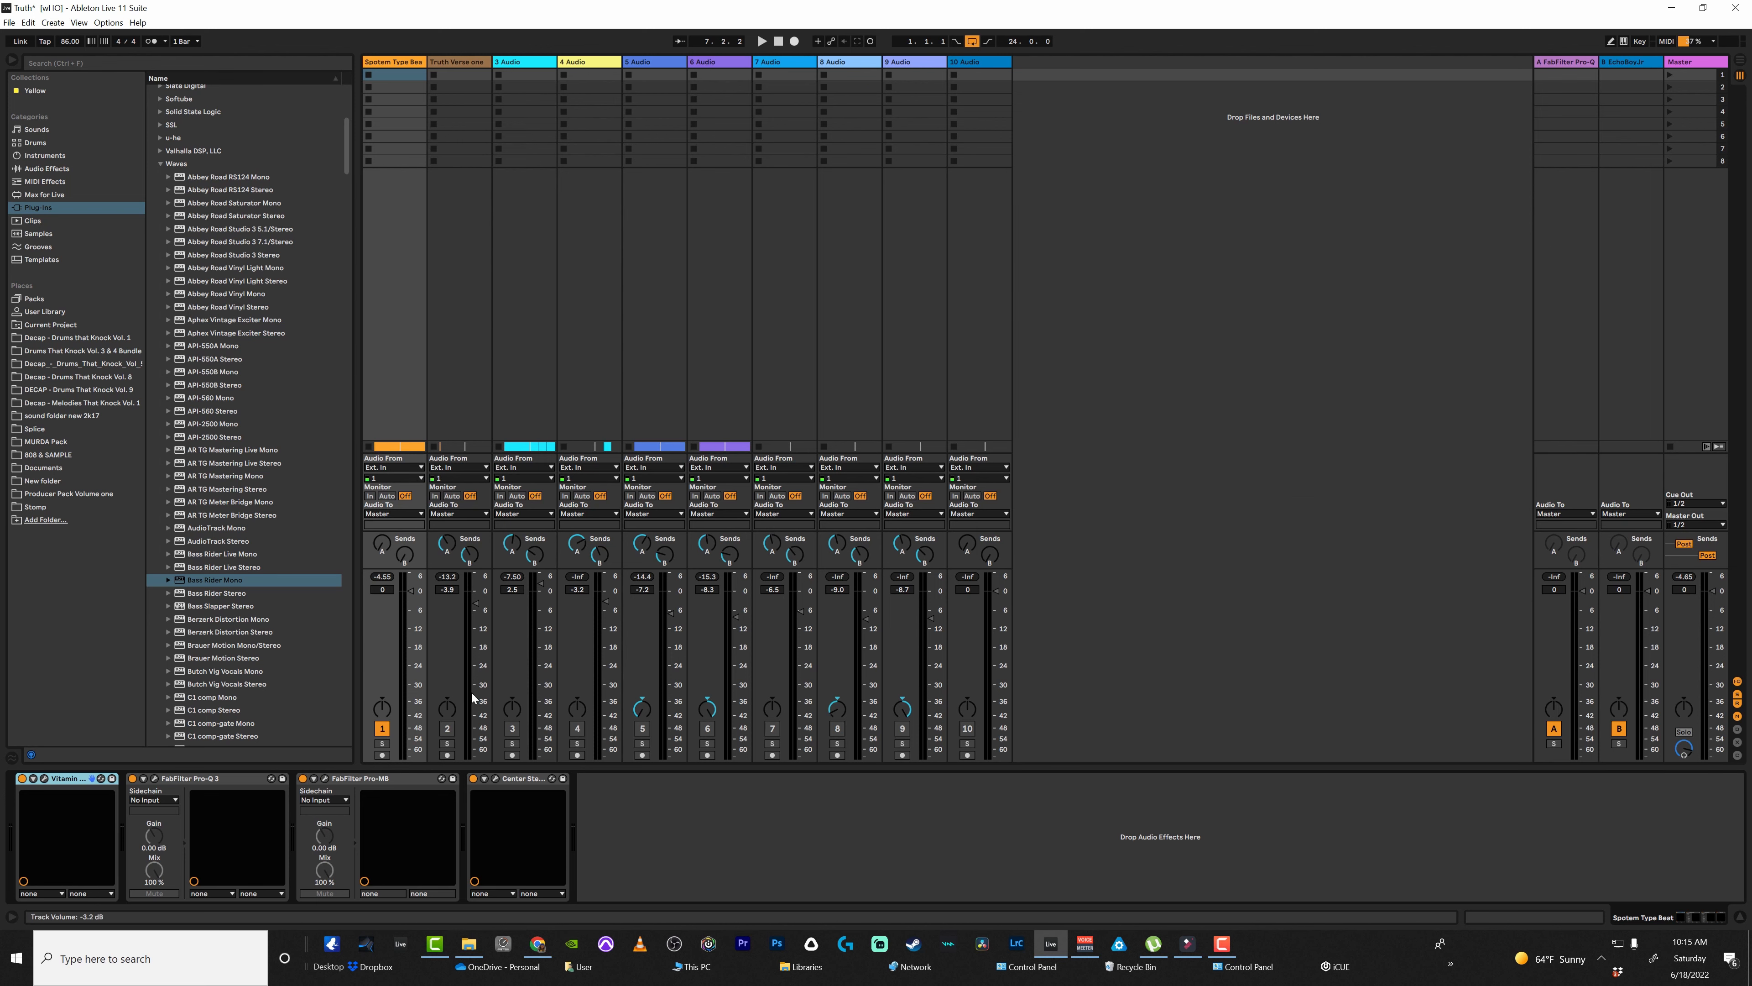
# - Review Vitamin's settings on the beat track, close it, and open the Center plug-in beside the mixer channels
pyautogui.click(46, 778)
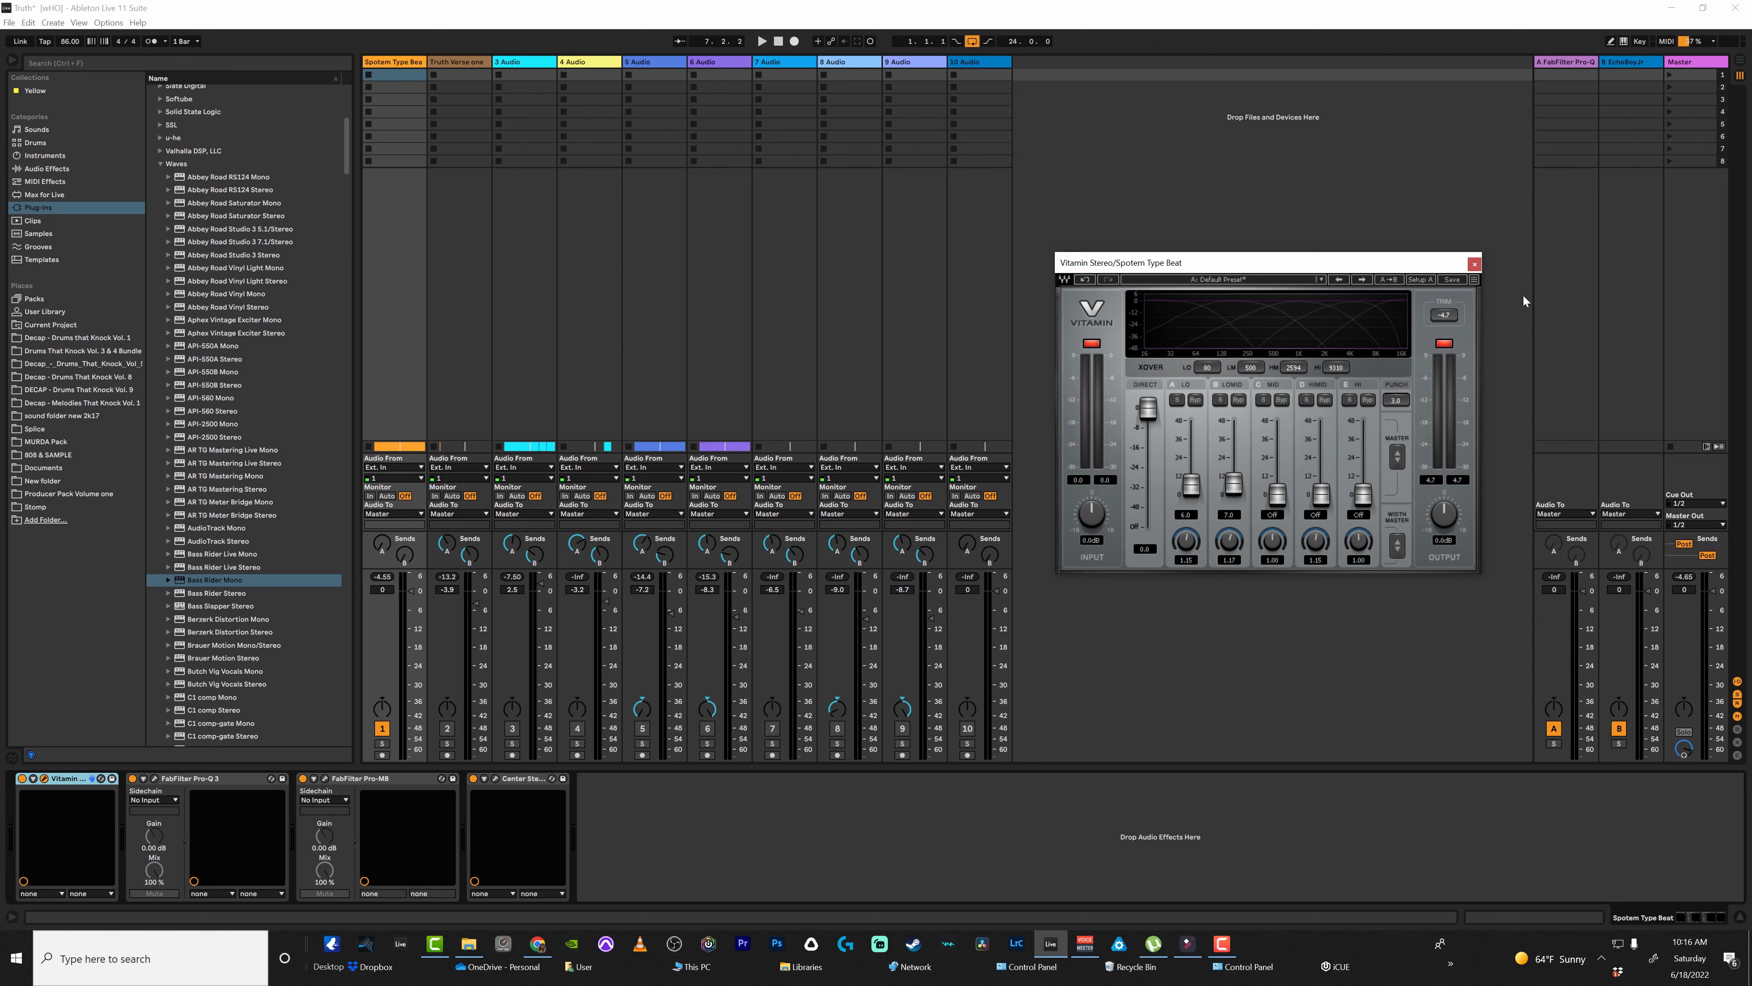
pyautogui.click(1474, 263)
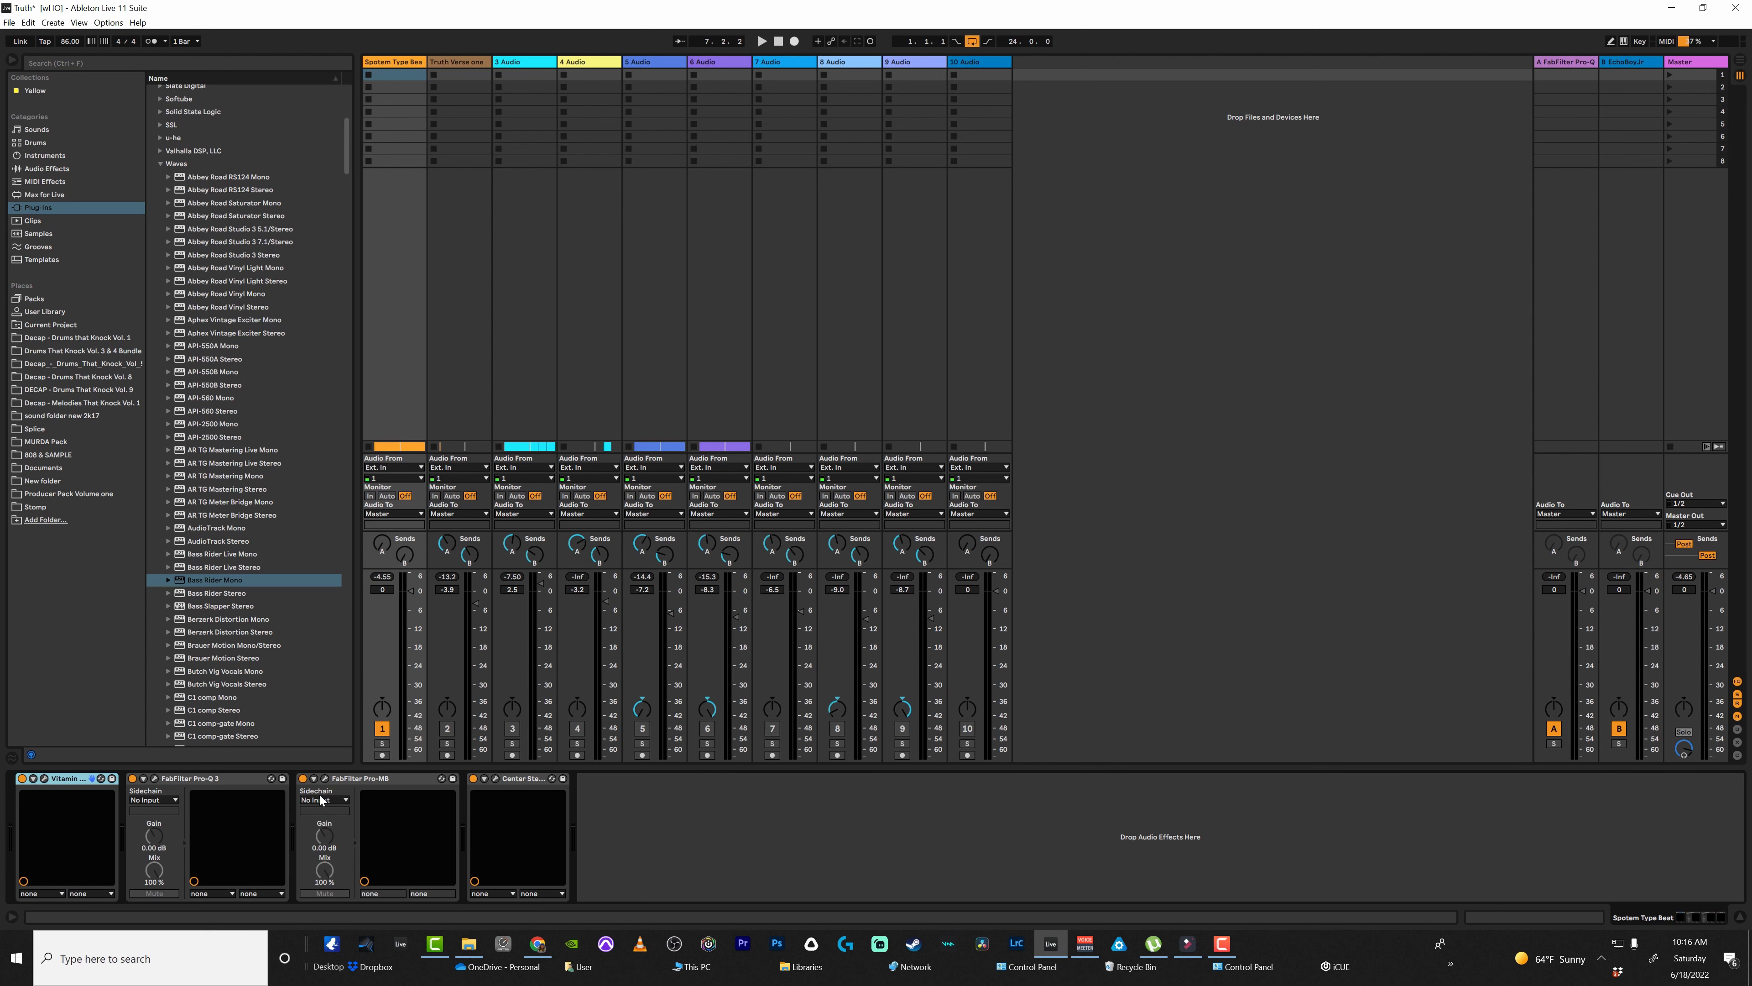
pyautogui.click(495, 779)
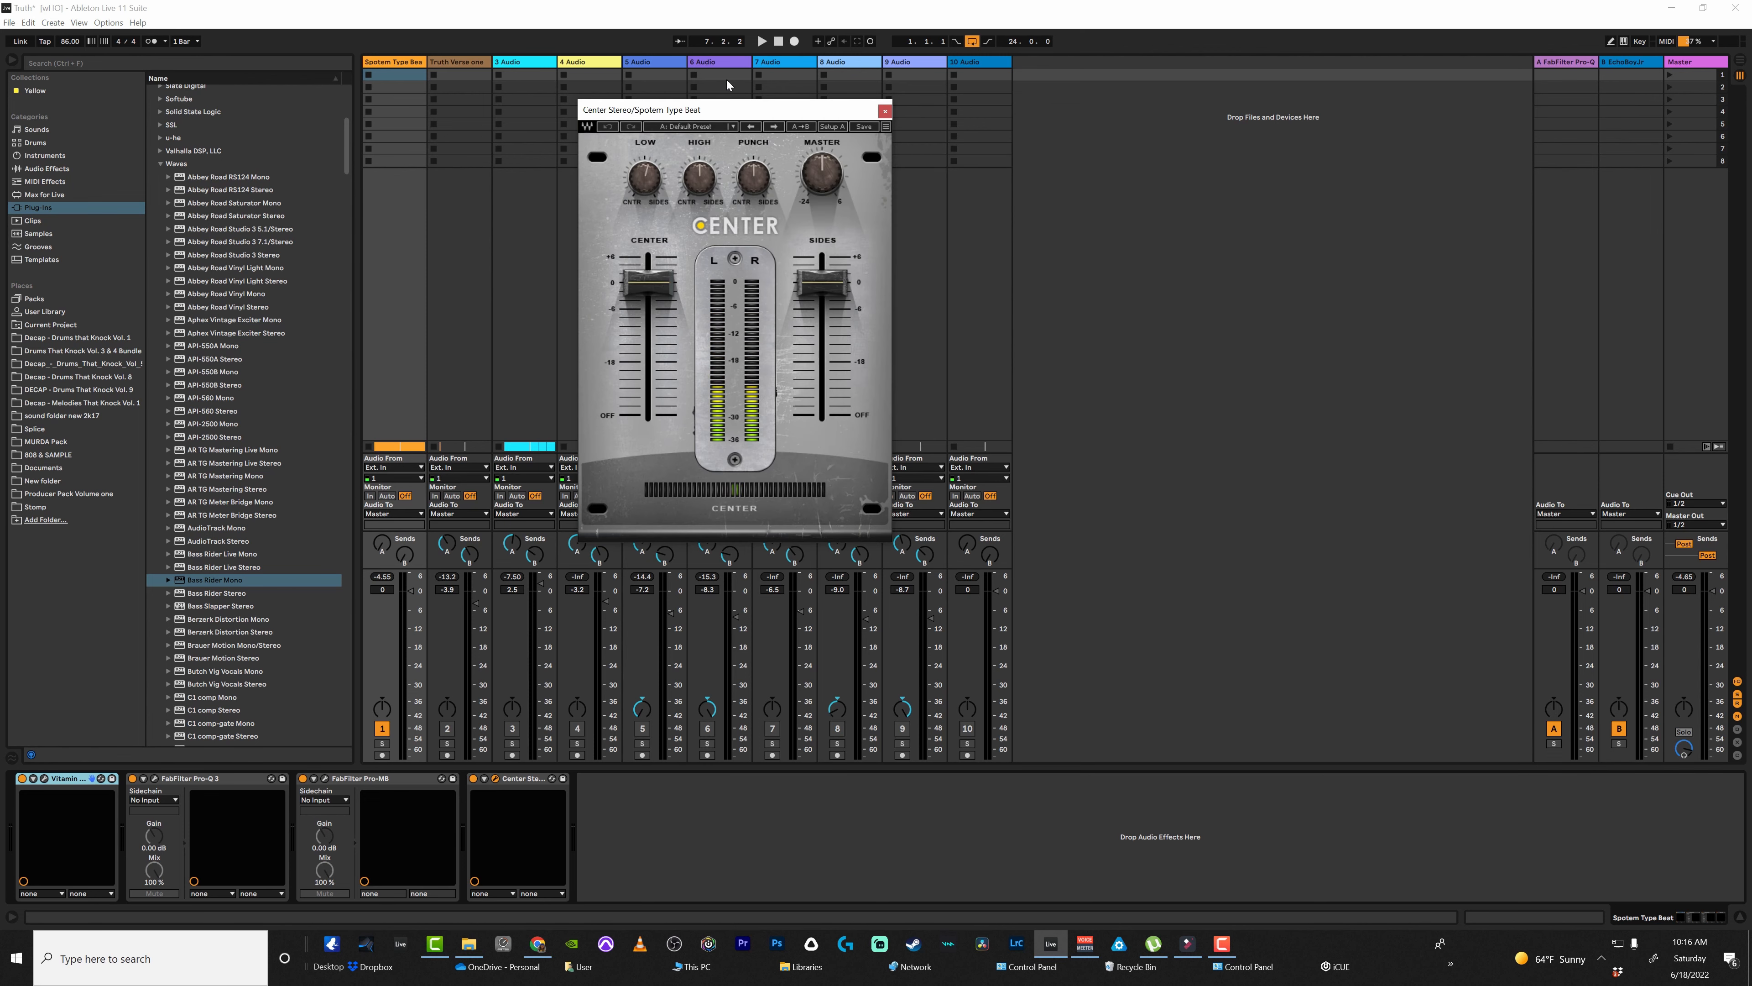
pyautogui.moveTo(723, 114); pyautogui.dragTo(1253, 162)
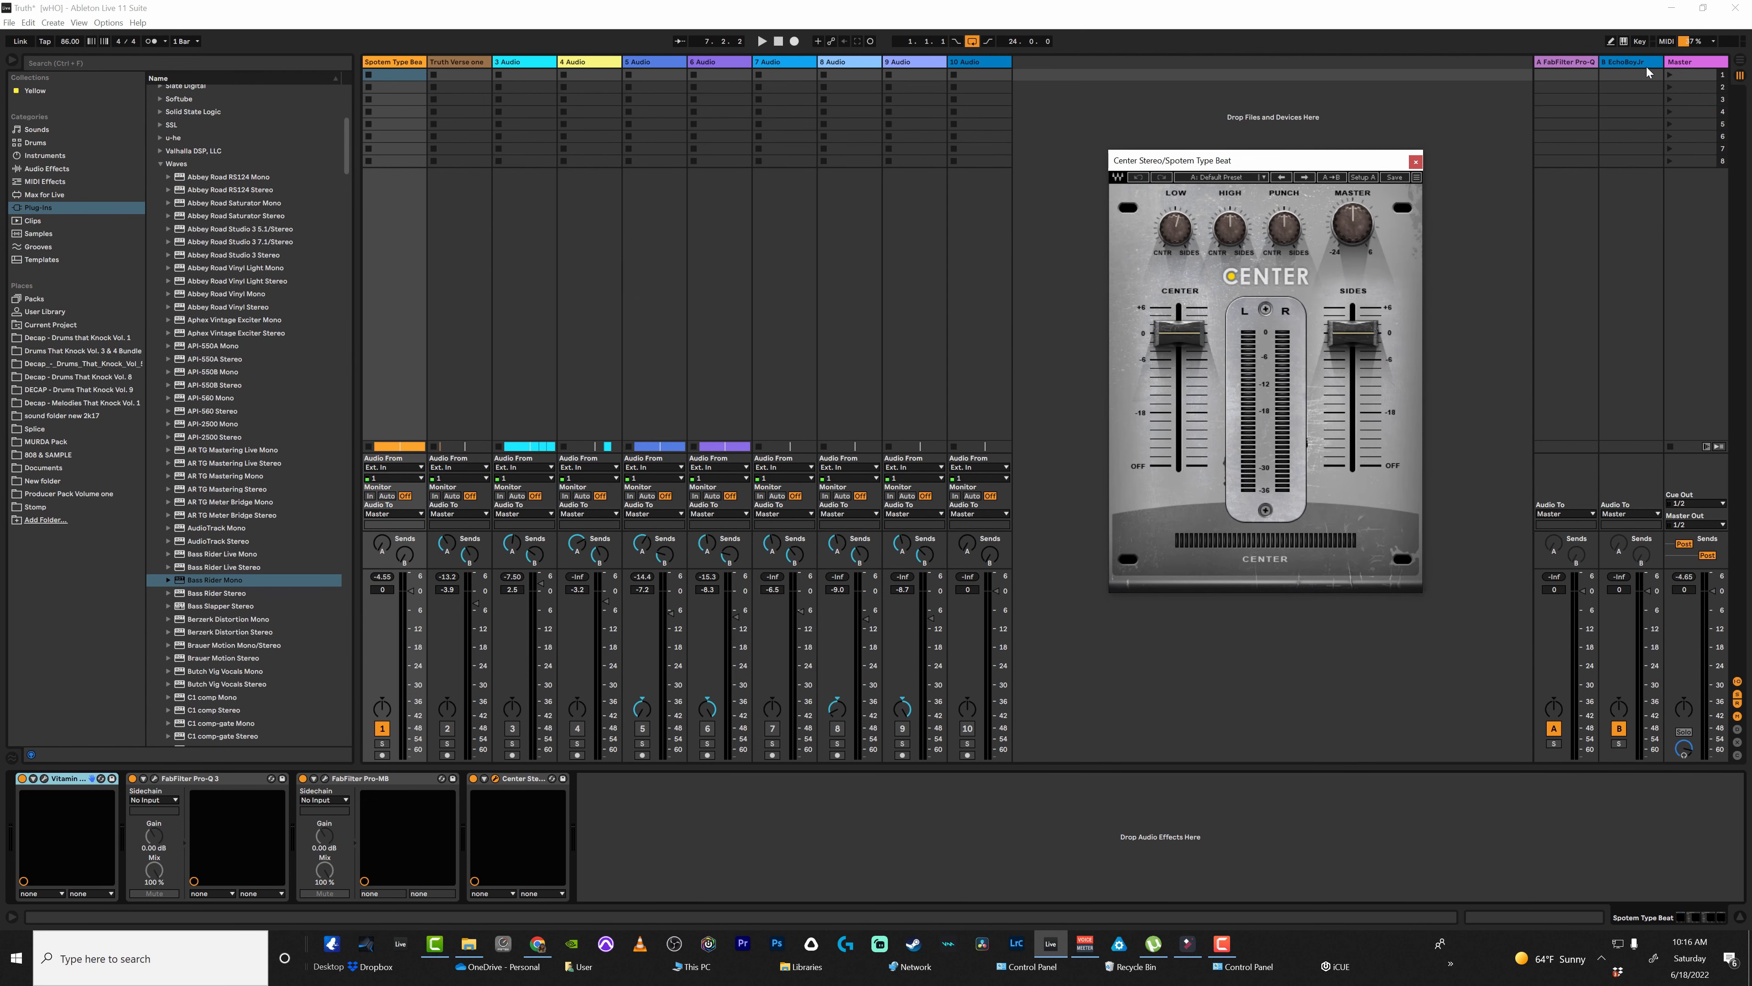
pyautogui.moveTo(1253, 165); pyautogui.dragTo(1200, 158)
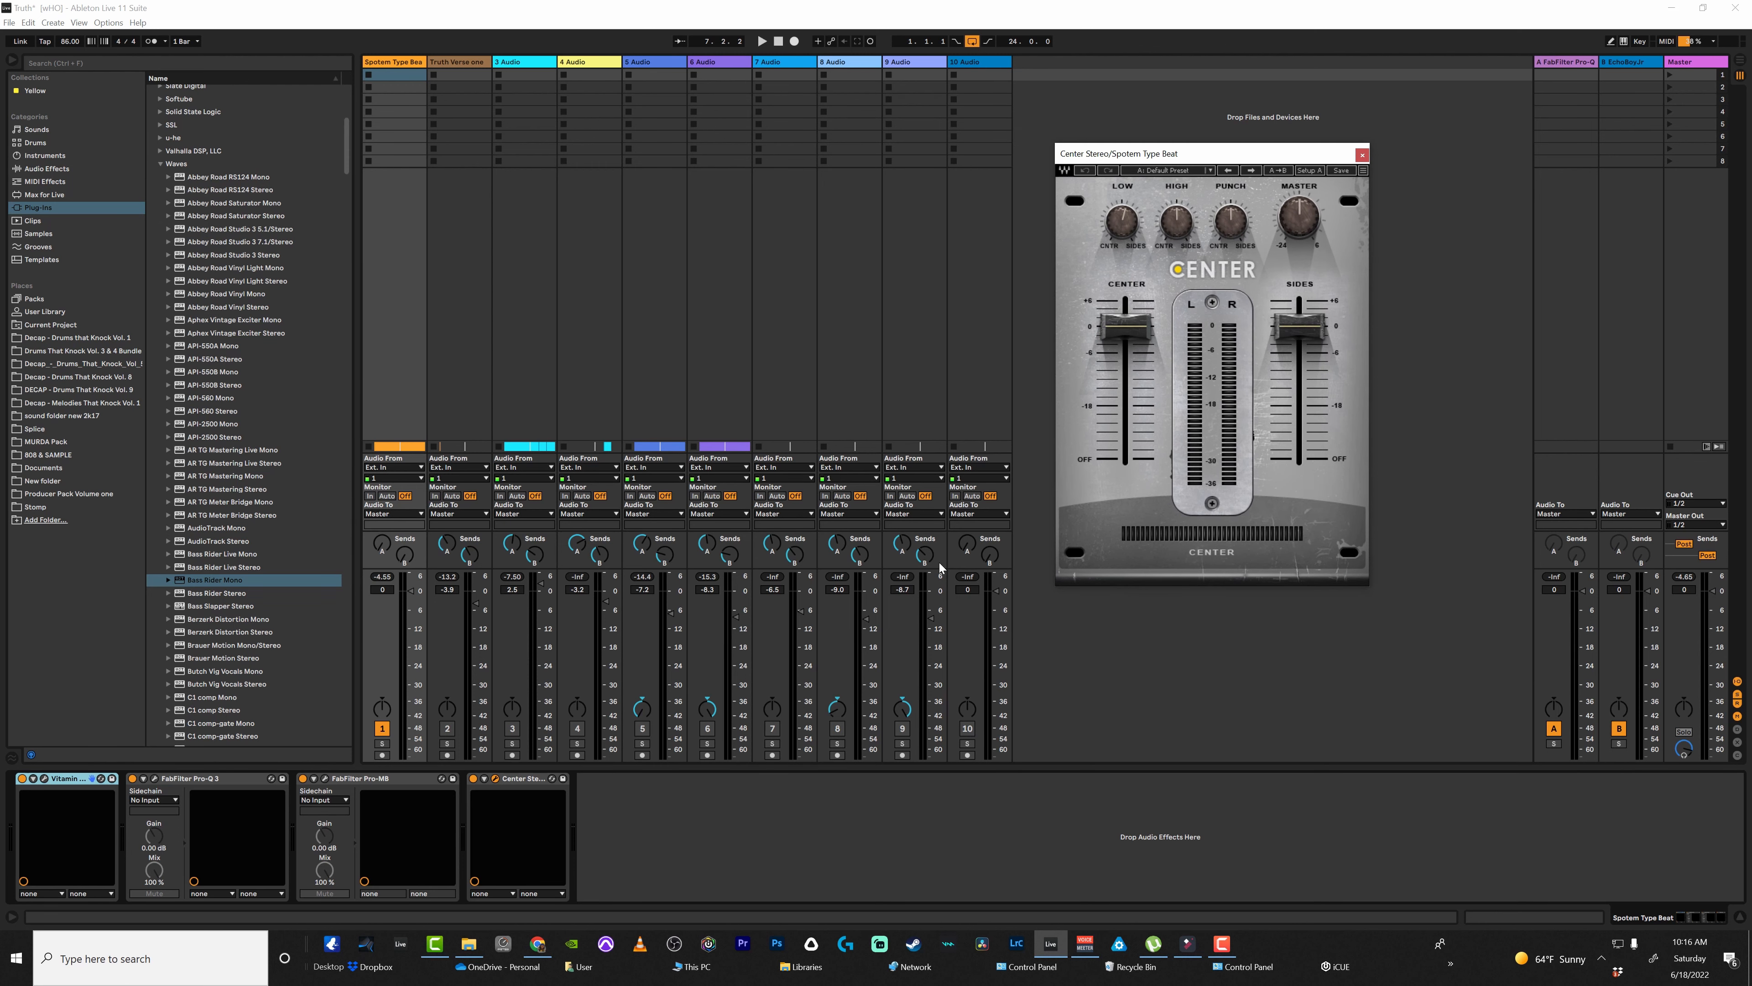
# - Compare the beat with Center bypassed and re-enabled during playback, and select Center's Low control
pyautogui.click(473, 778)
pyautogui.press('space')
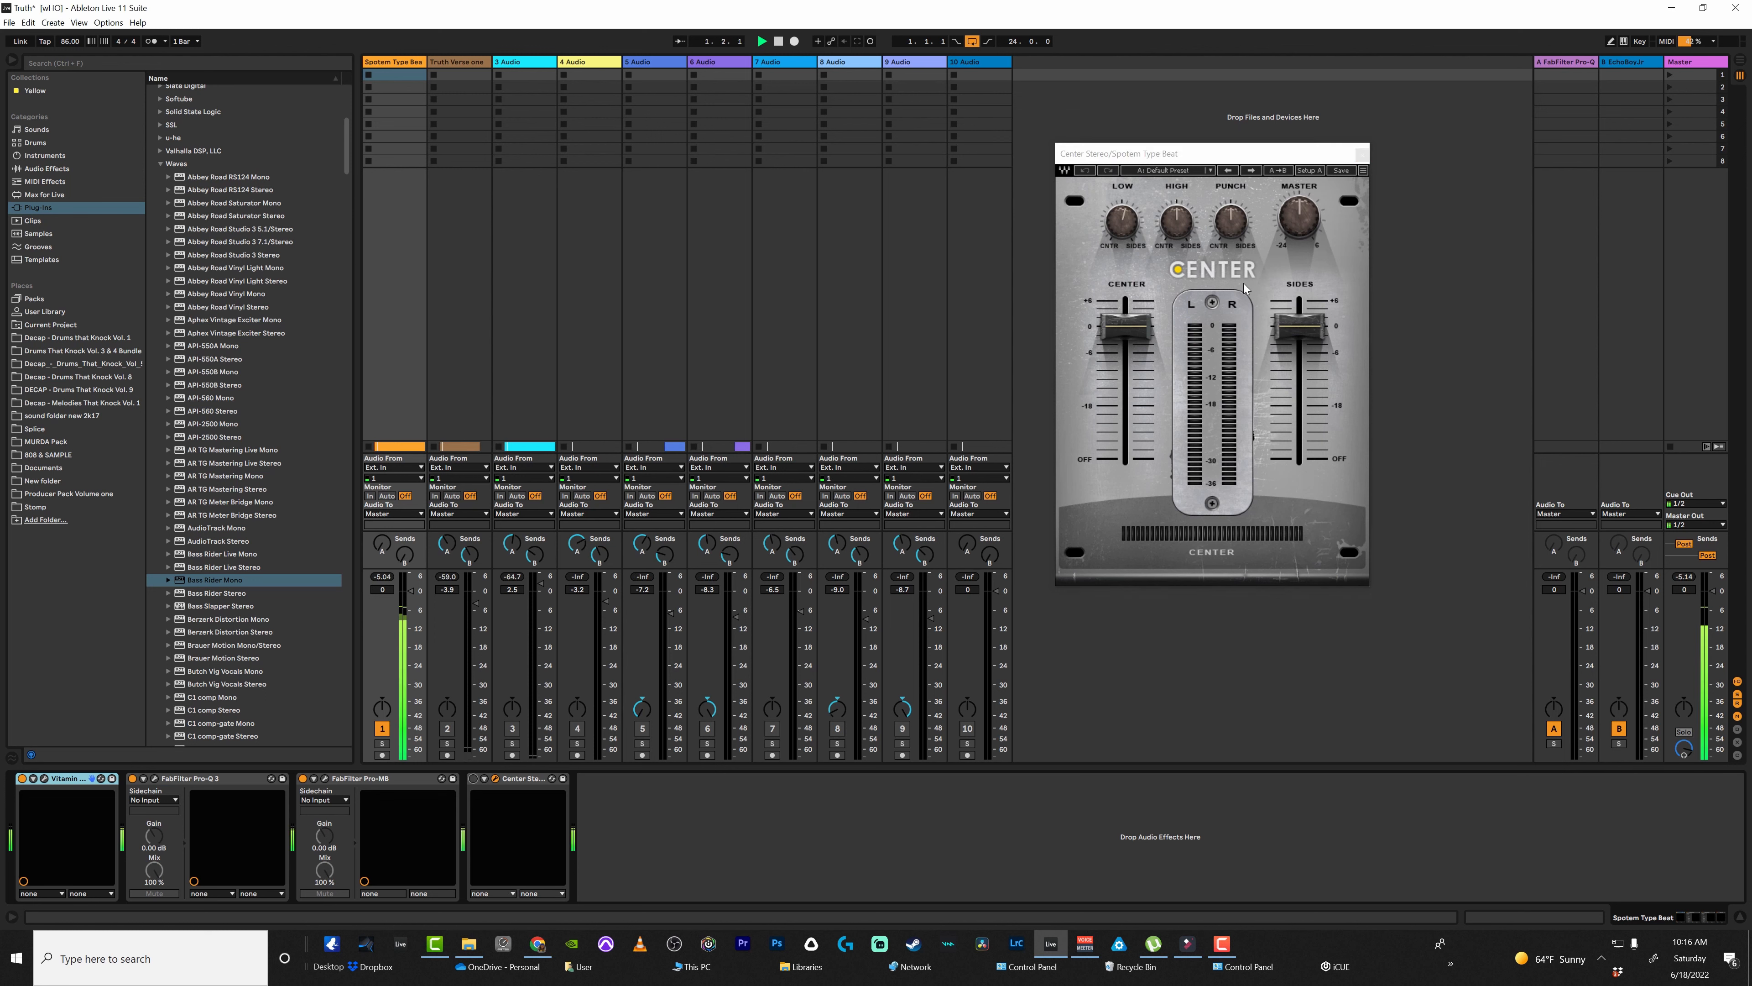
pyautogui.click(473, 778)
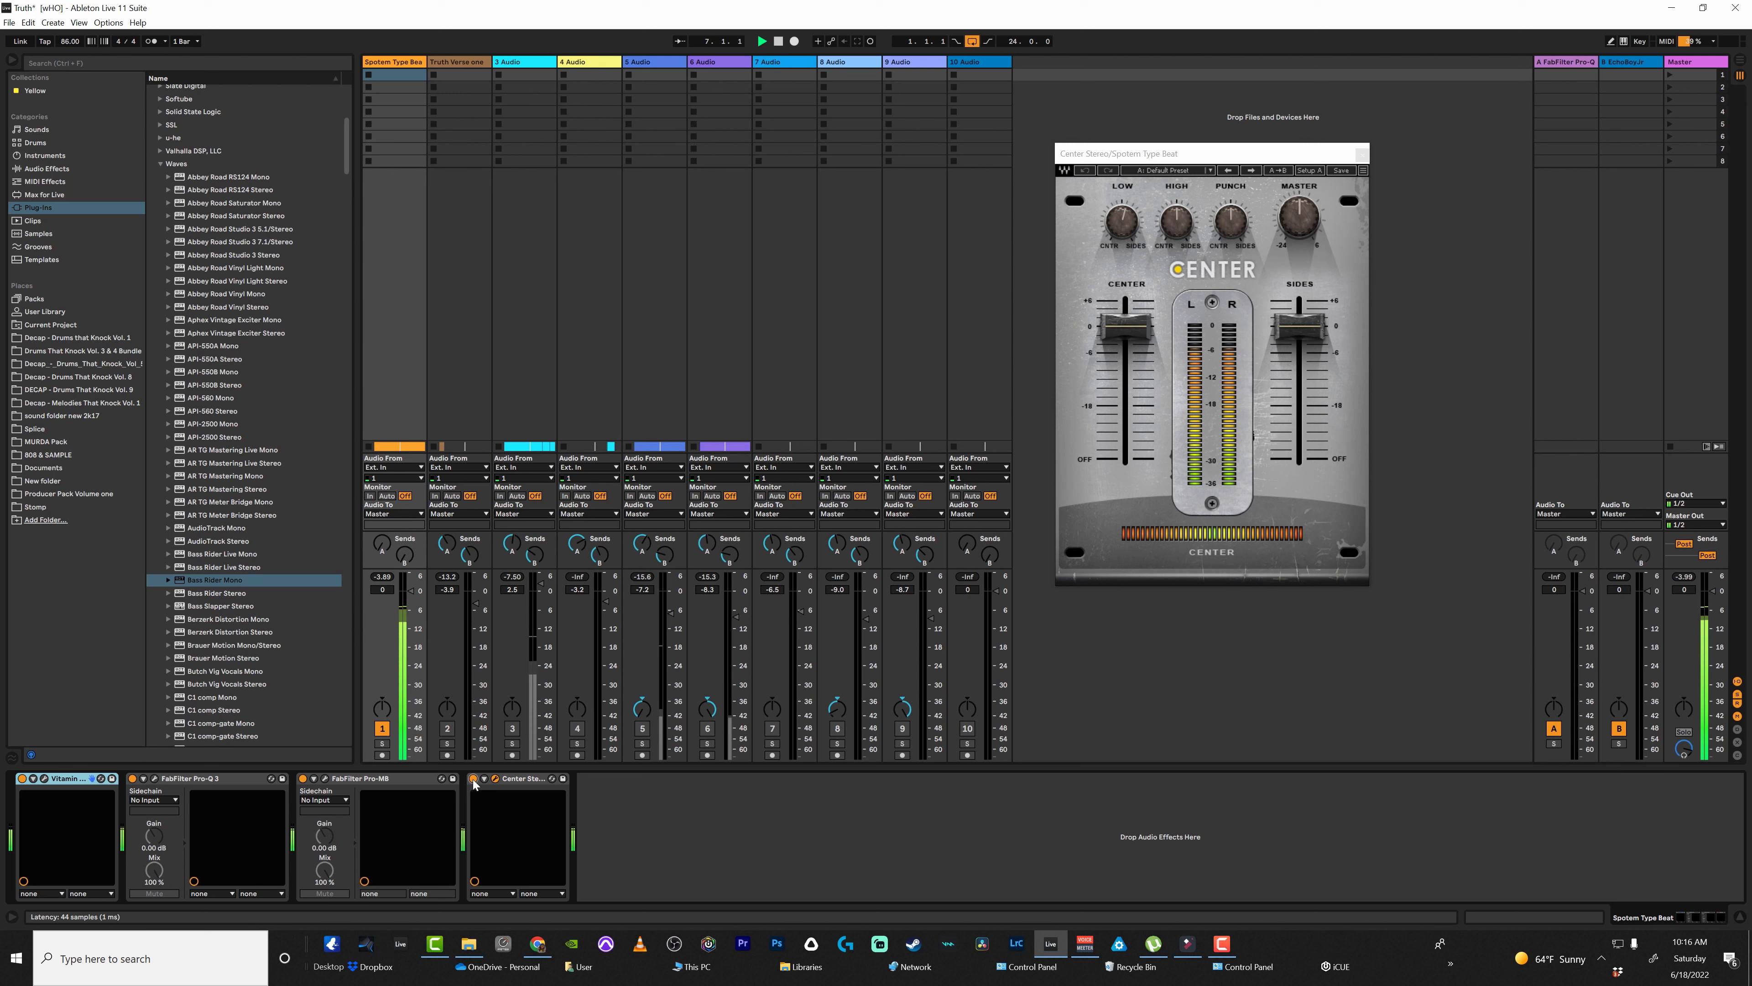
pyautogui.press('space')
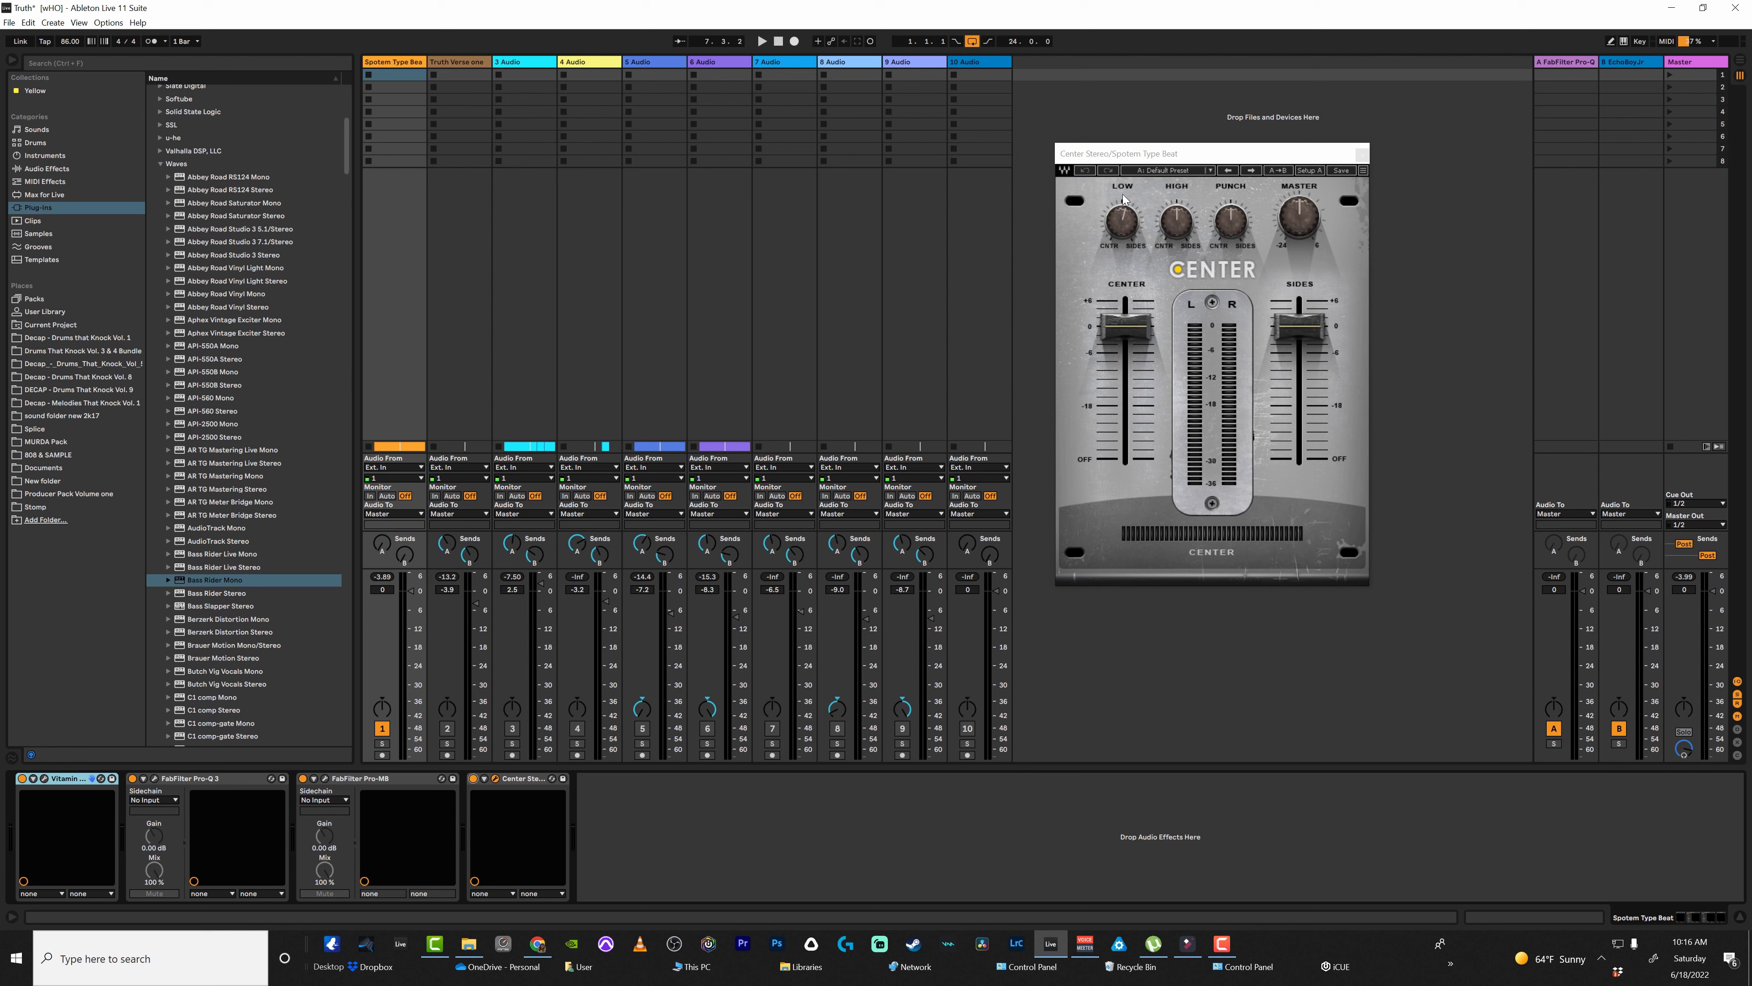
pyautogui.click(1125, 222)
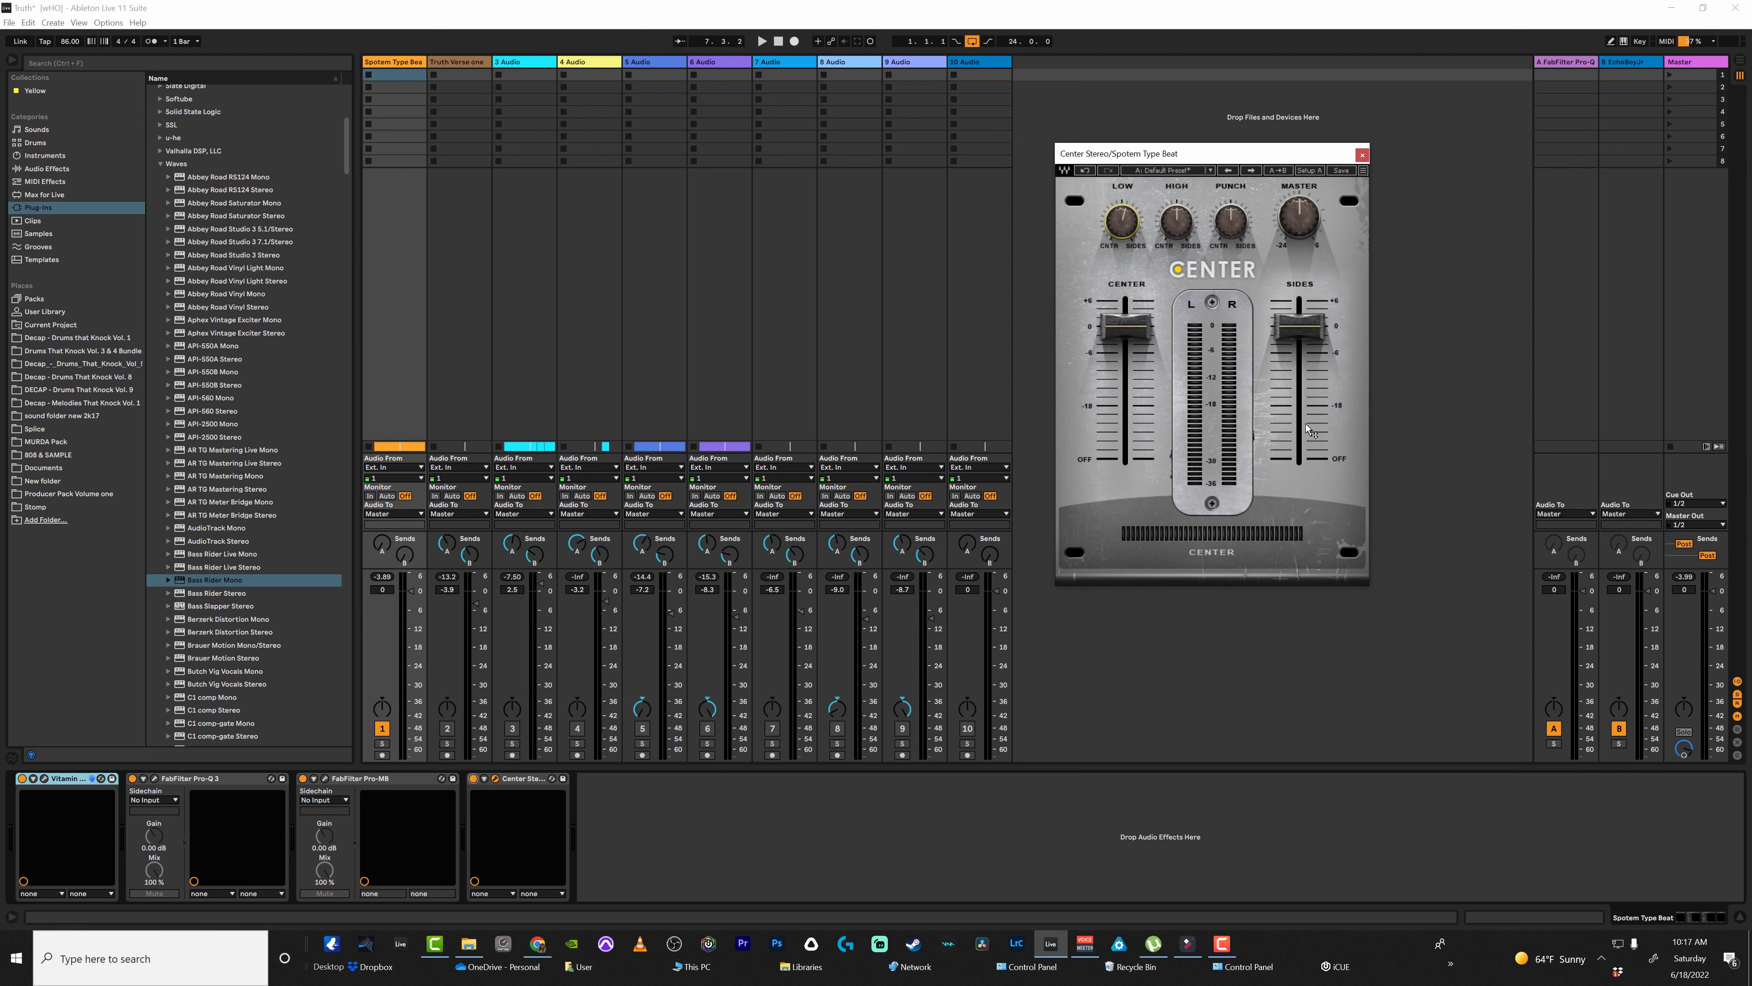
# - Show the Master track's devices and watch the levels in PAZ Meters during playback
pyautogui.click(1696, 66)
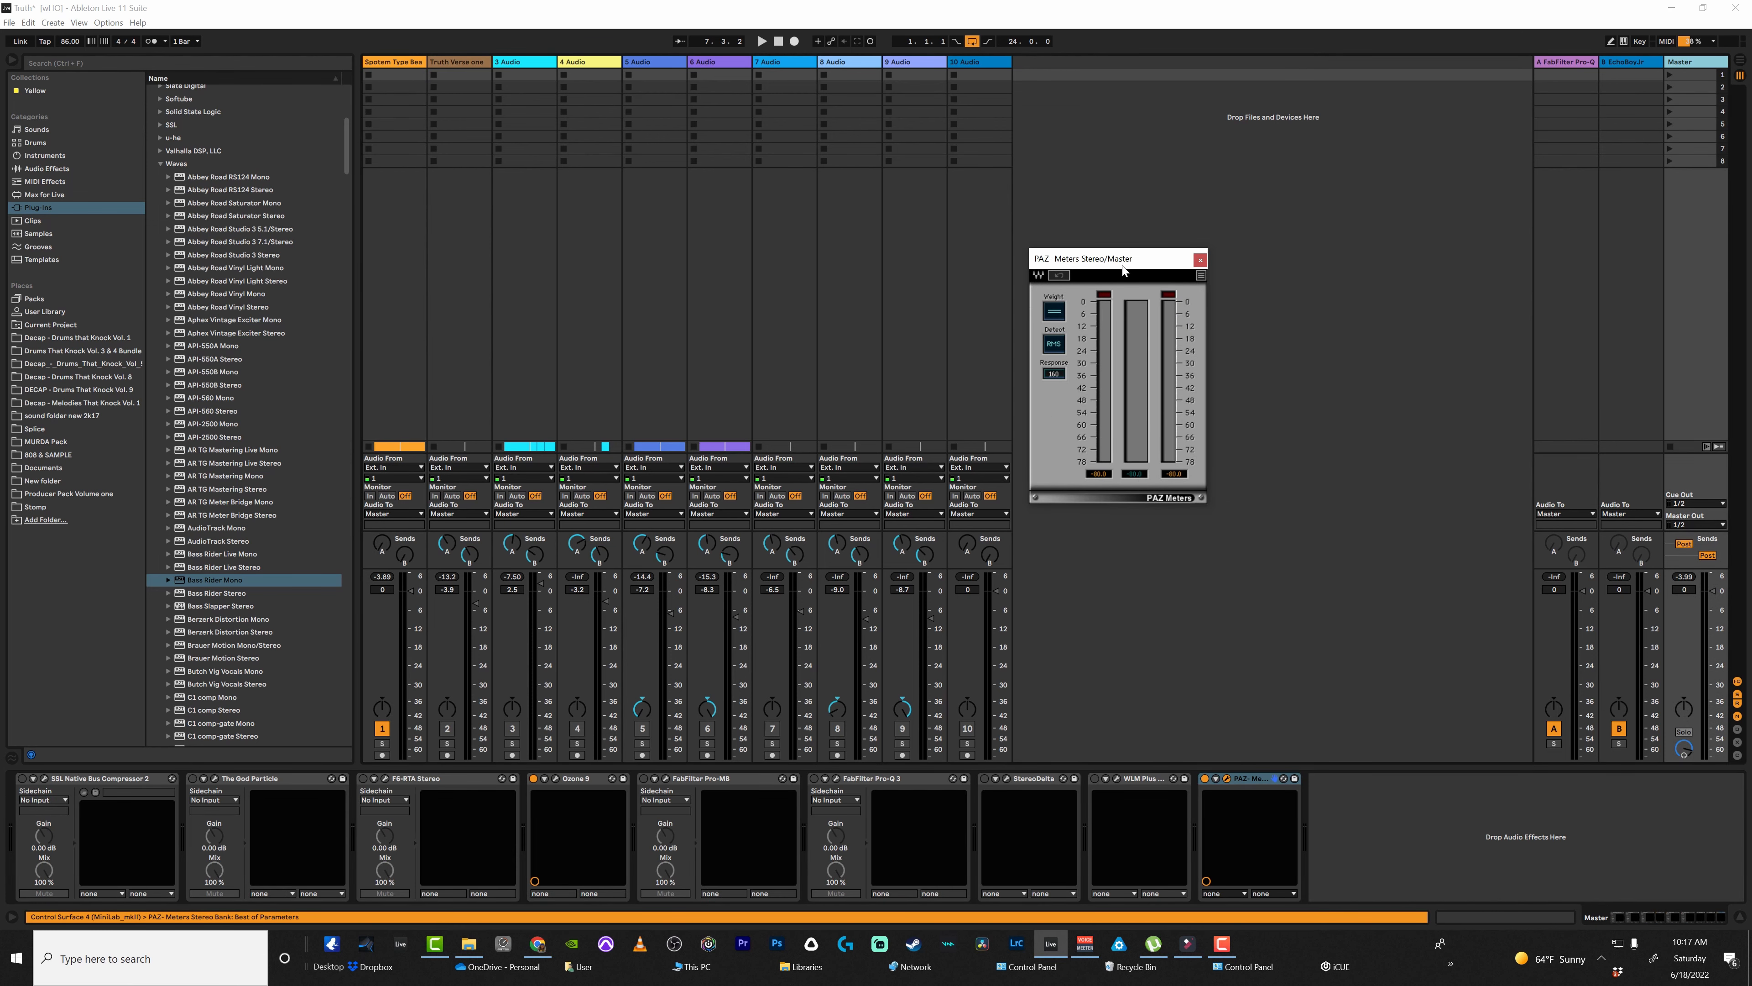
pyautogui.moveTo(1123, 266); pyautogui.dragTo(1205, 256)
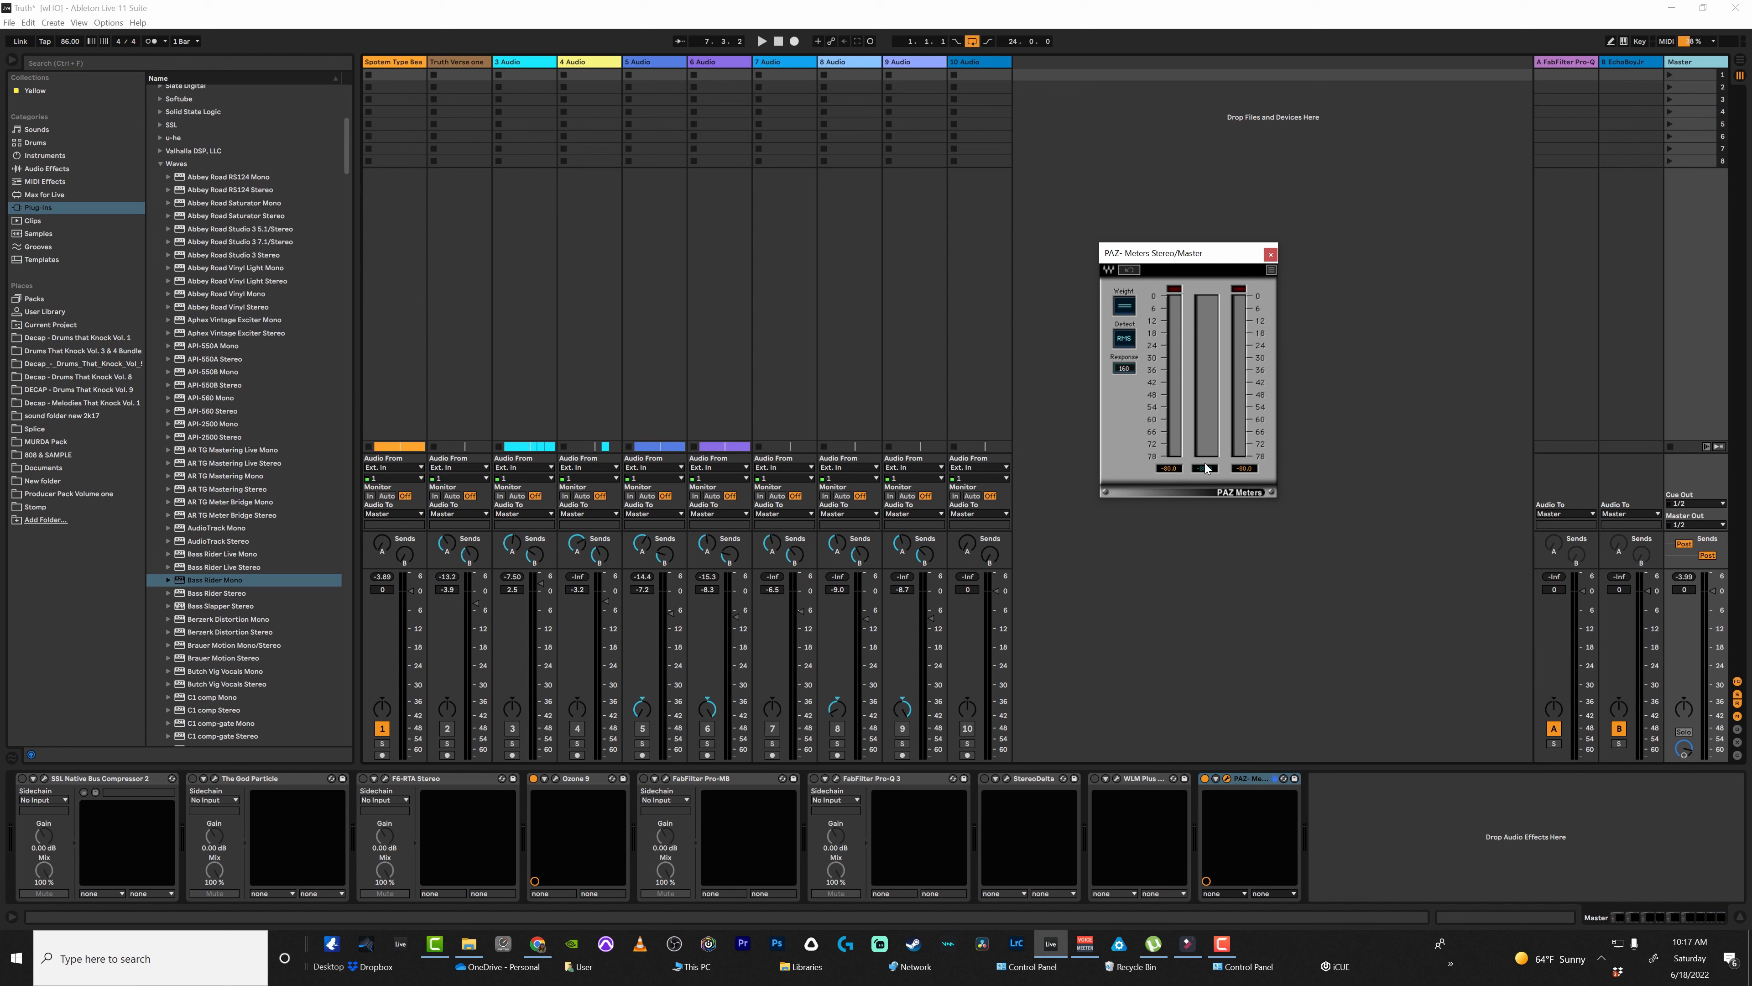
pyautogui.press('space')
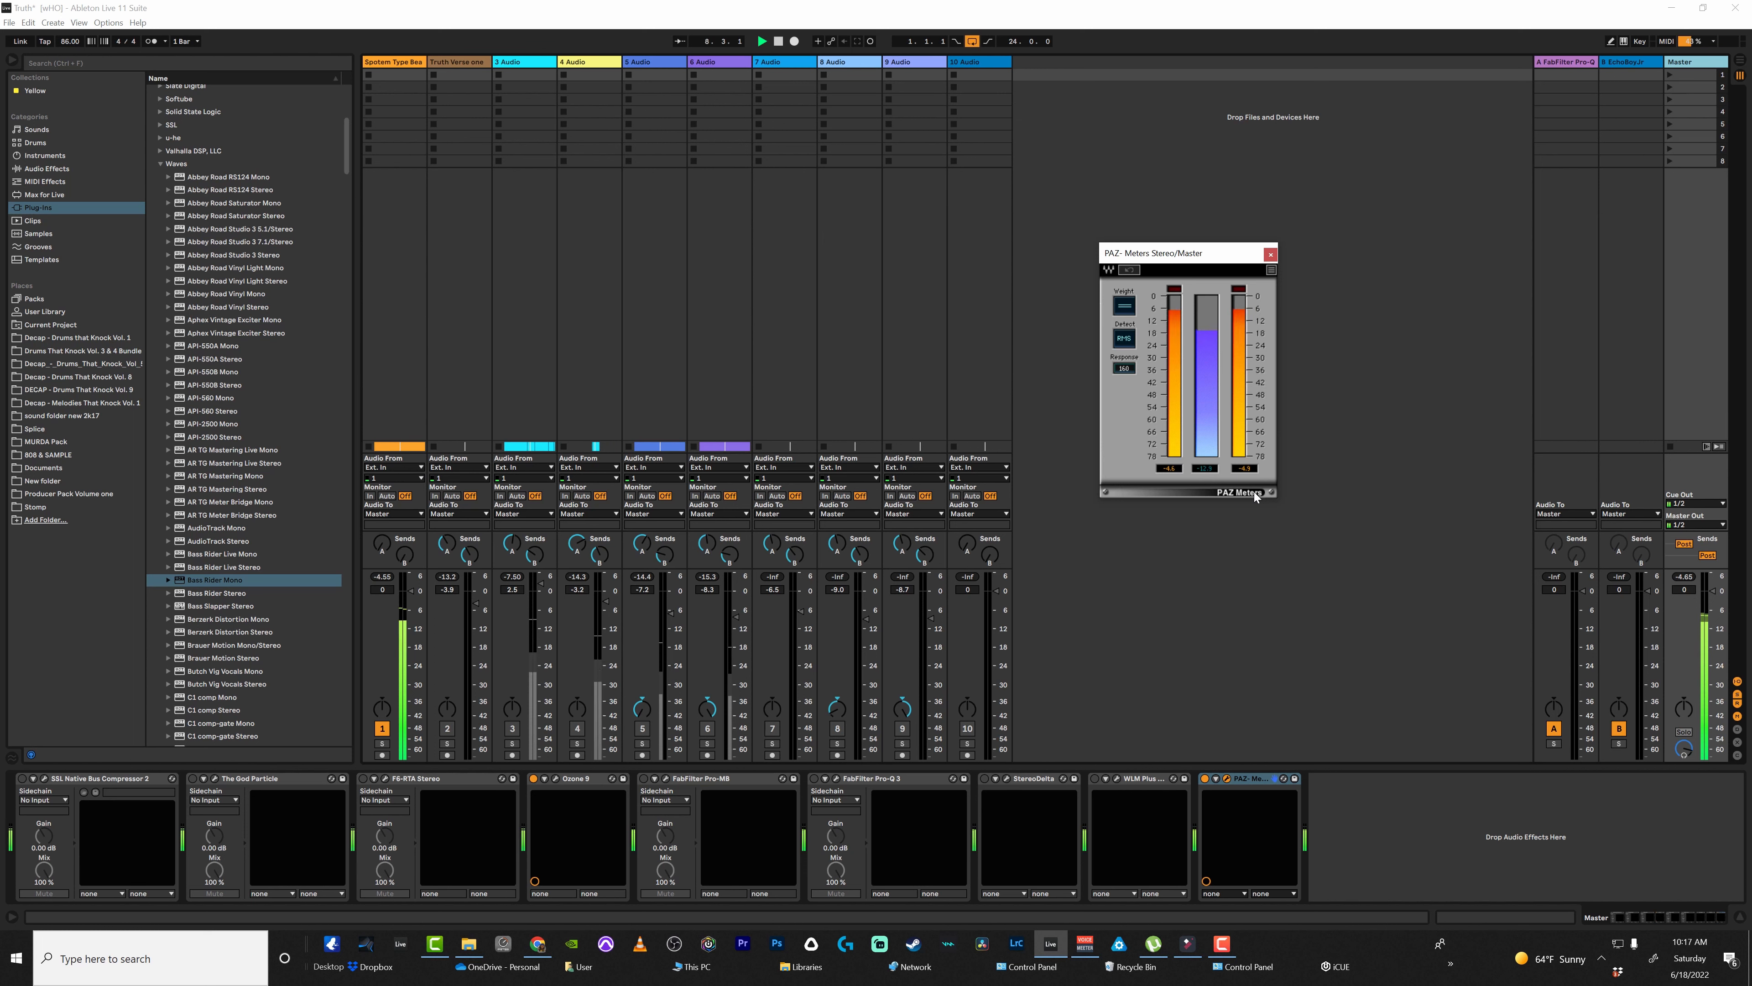
pyautogui.press('space')
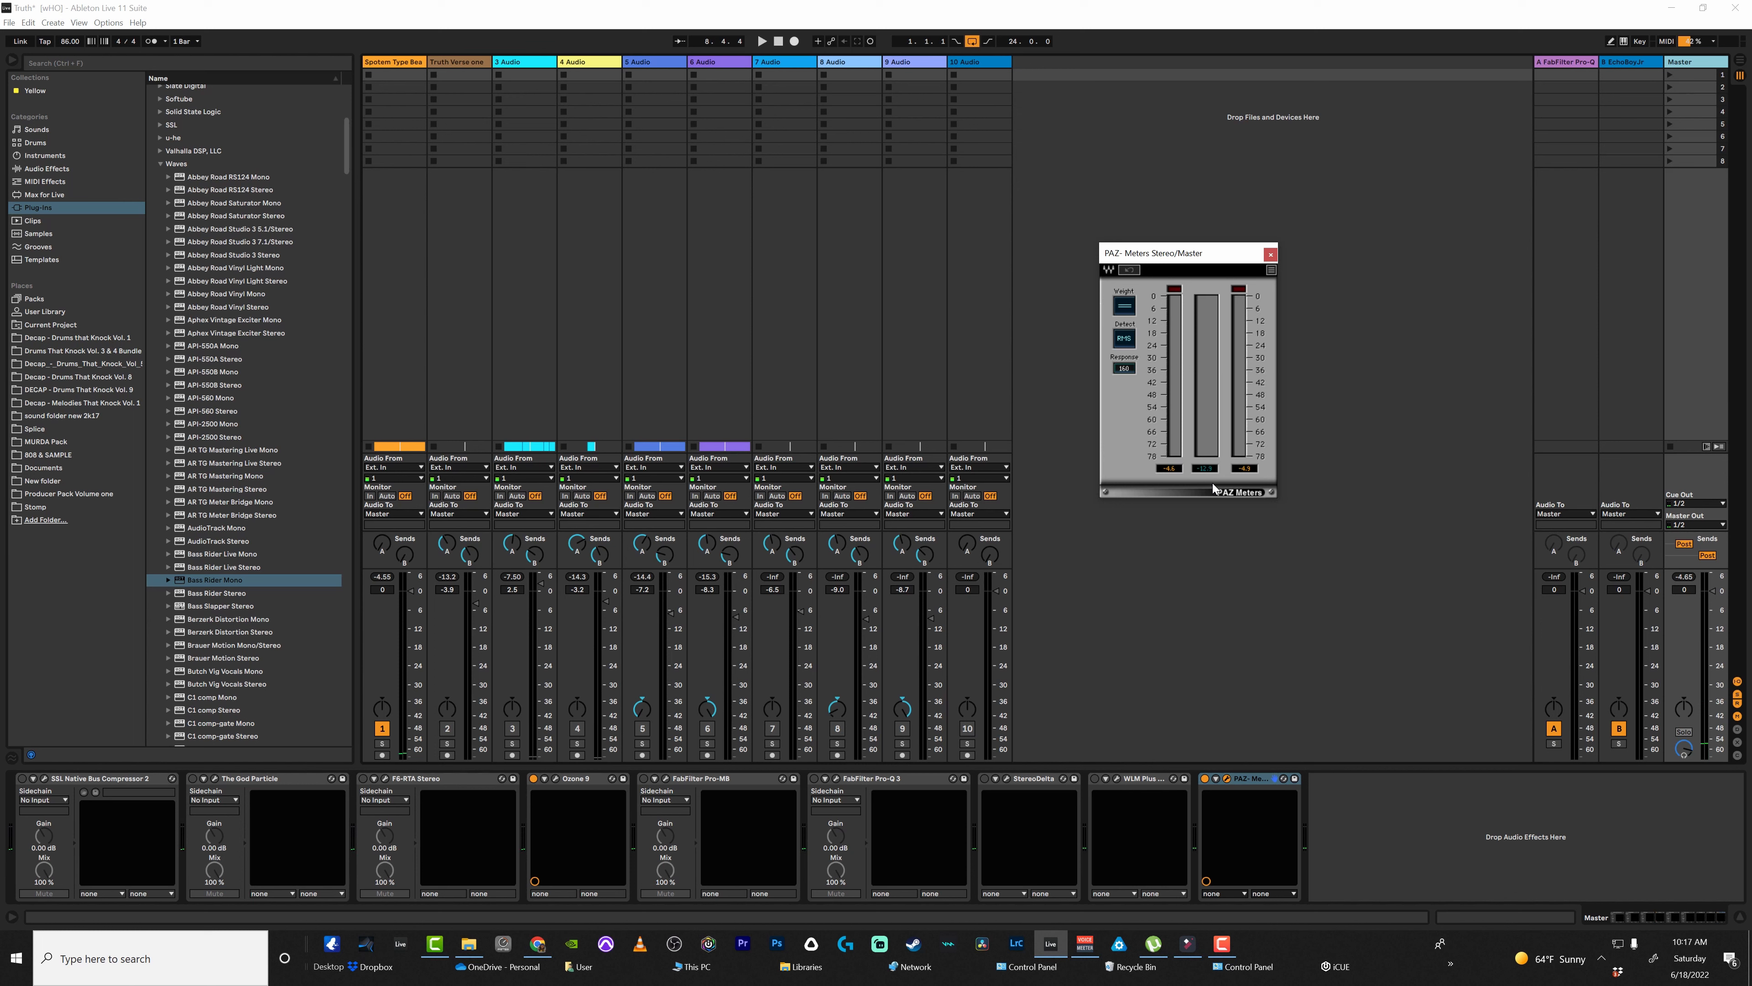
# - Enable and open SSL Native Bus Compressor 2 on the Master, placing it beside PAZ Meters, and collapse the browser's Waves folder
pyautogui.click(31, 794)
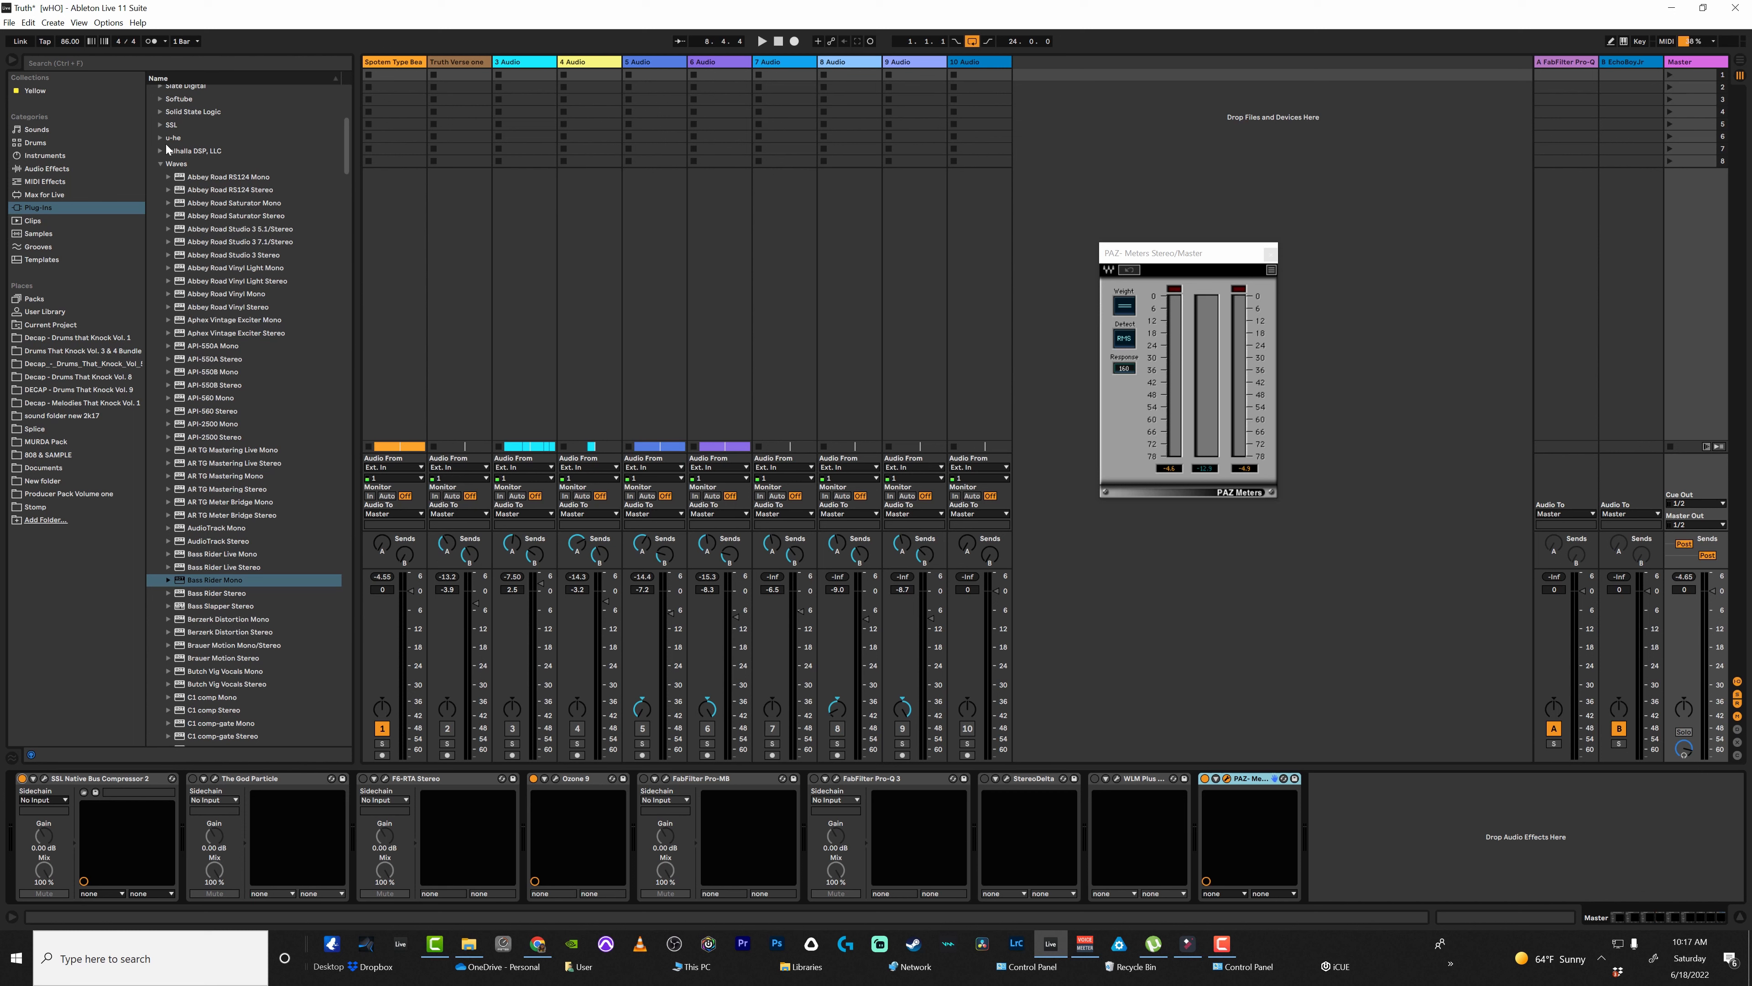
pyautogui.click(158, 165)
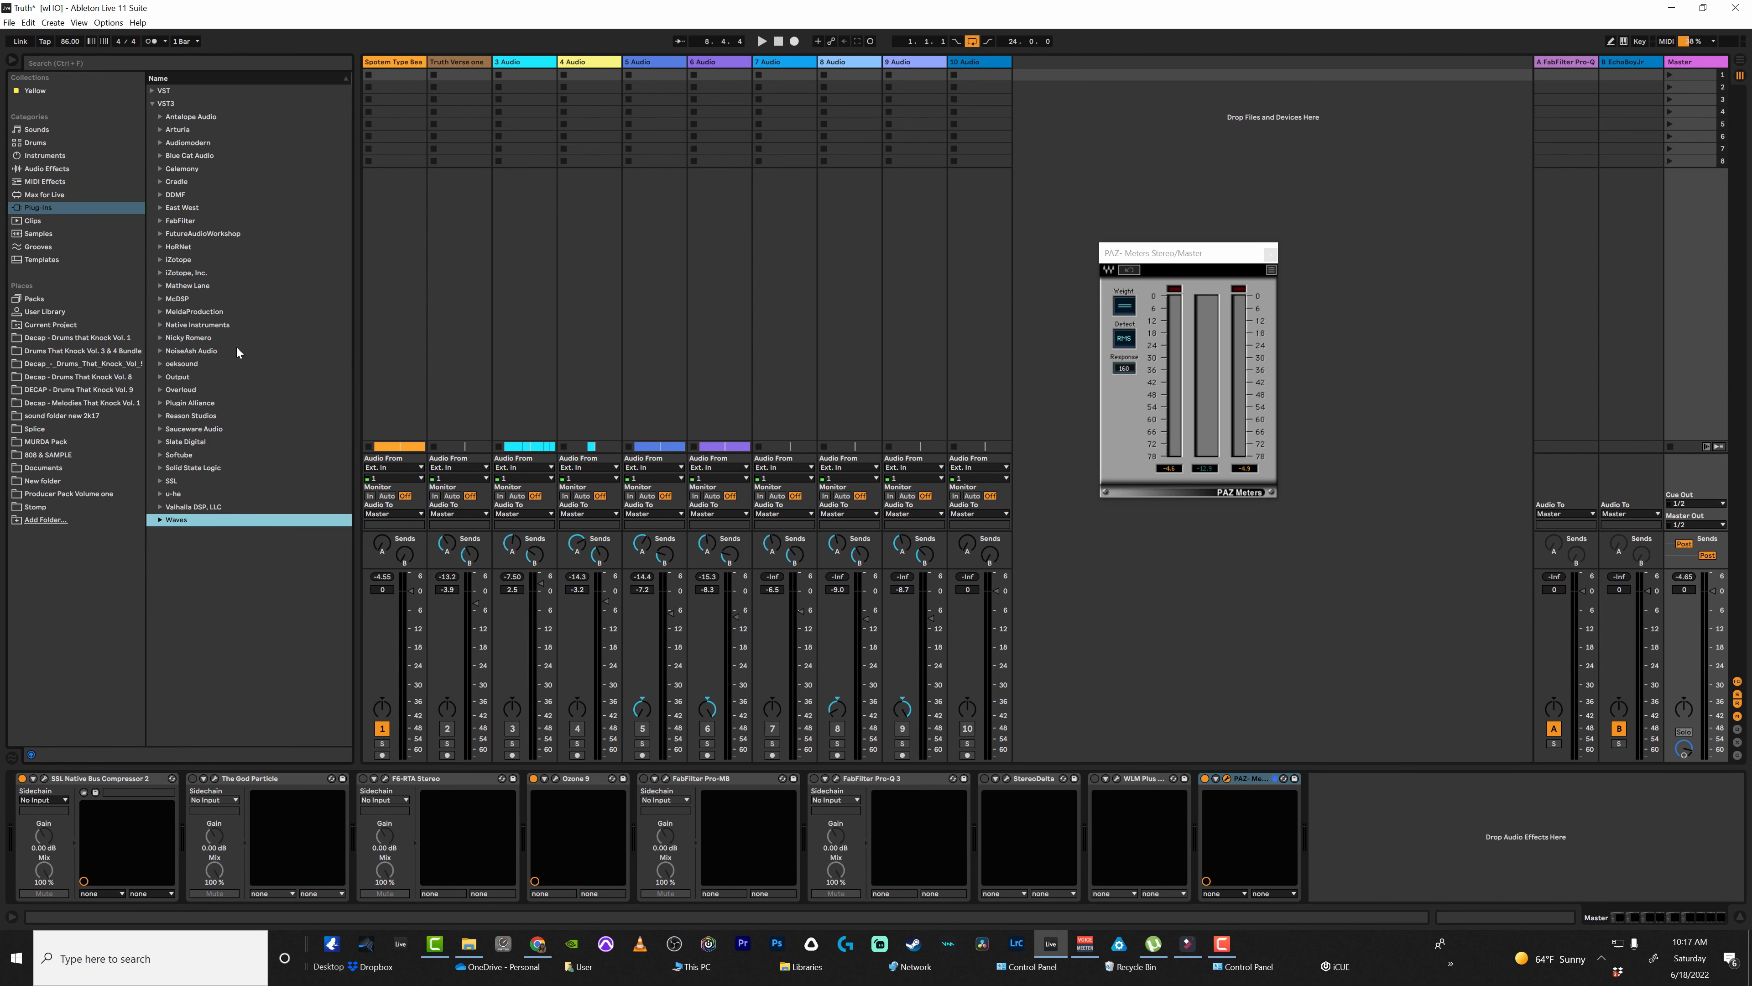
pyautogui.click(44, 778)
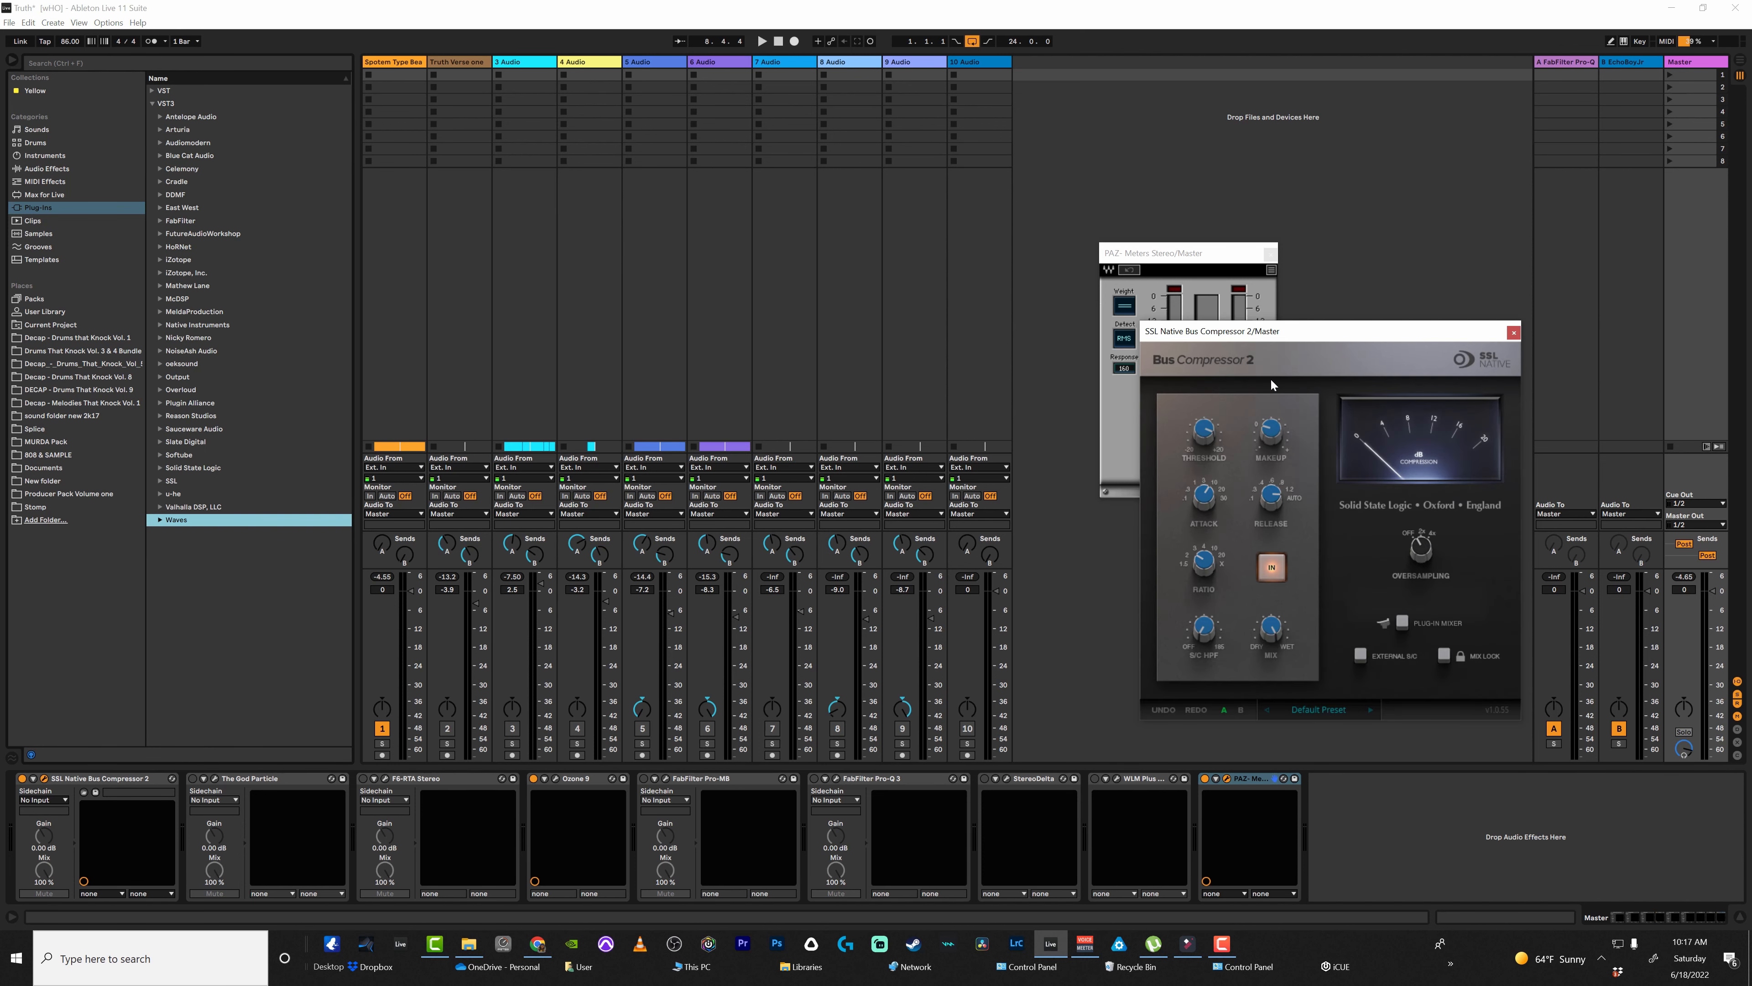
pyautogui.moveTo(1336, 334); pyautogui.dragTo(1470, 240)
pyautogui.moveTo(1331, 332)
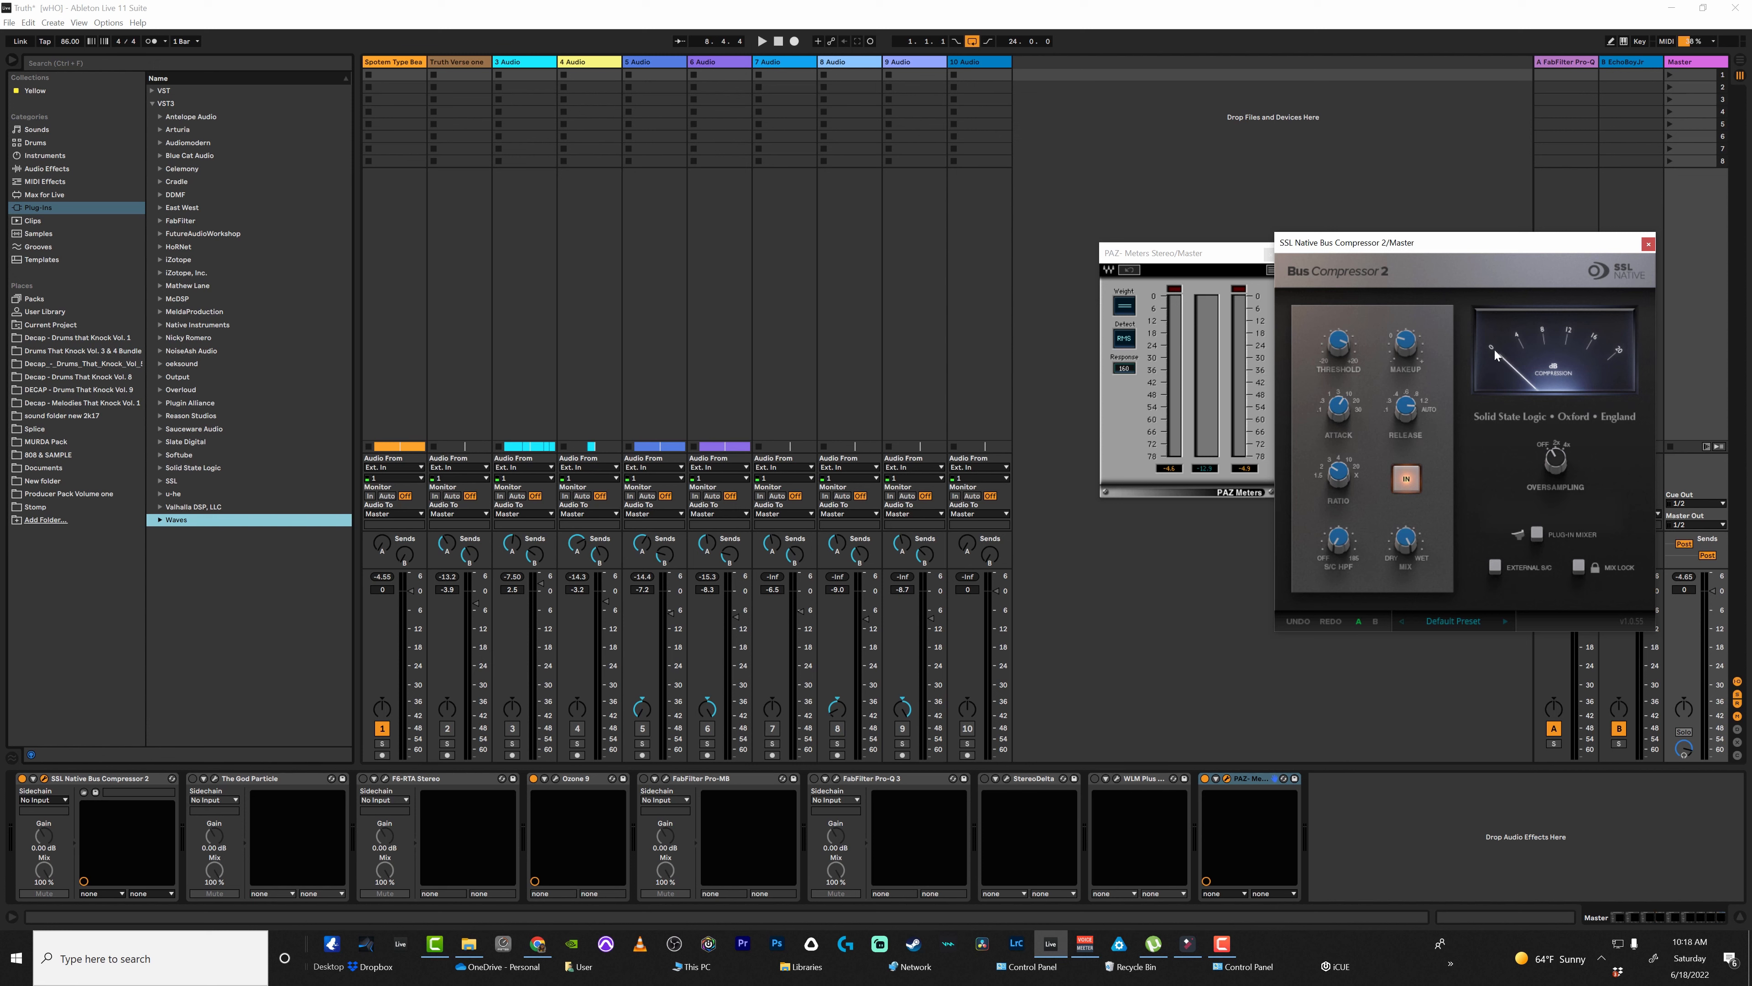
# - During playback, push the bus compressor's threshold down to about -20 dB, raise it again for light compression, and close the compressor window
pyautogui.press('space')
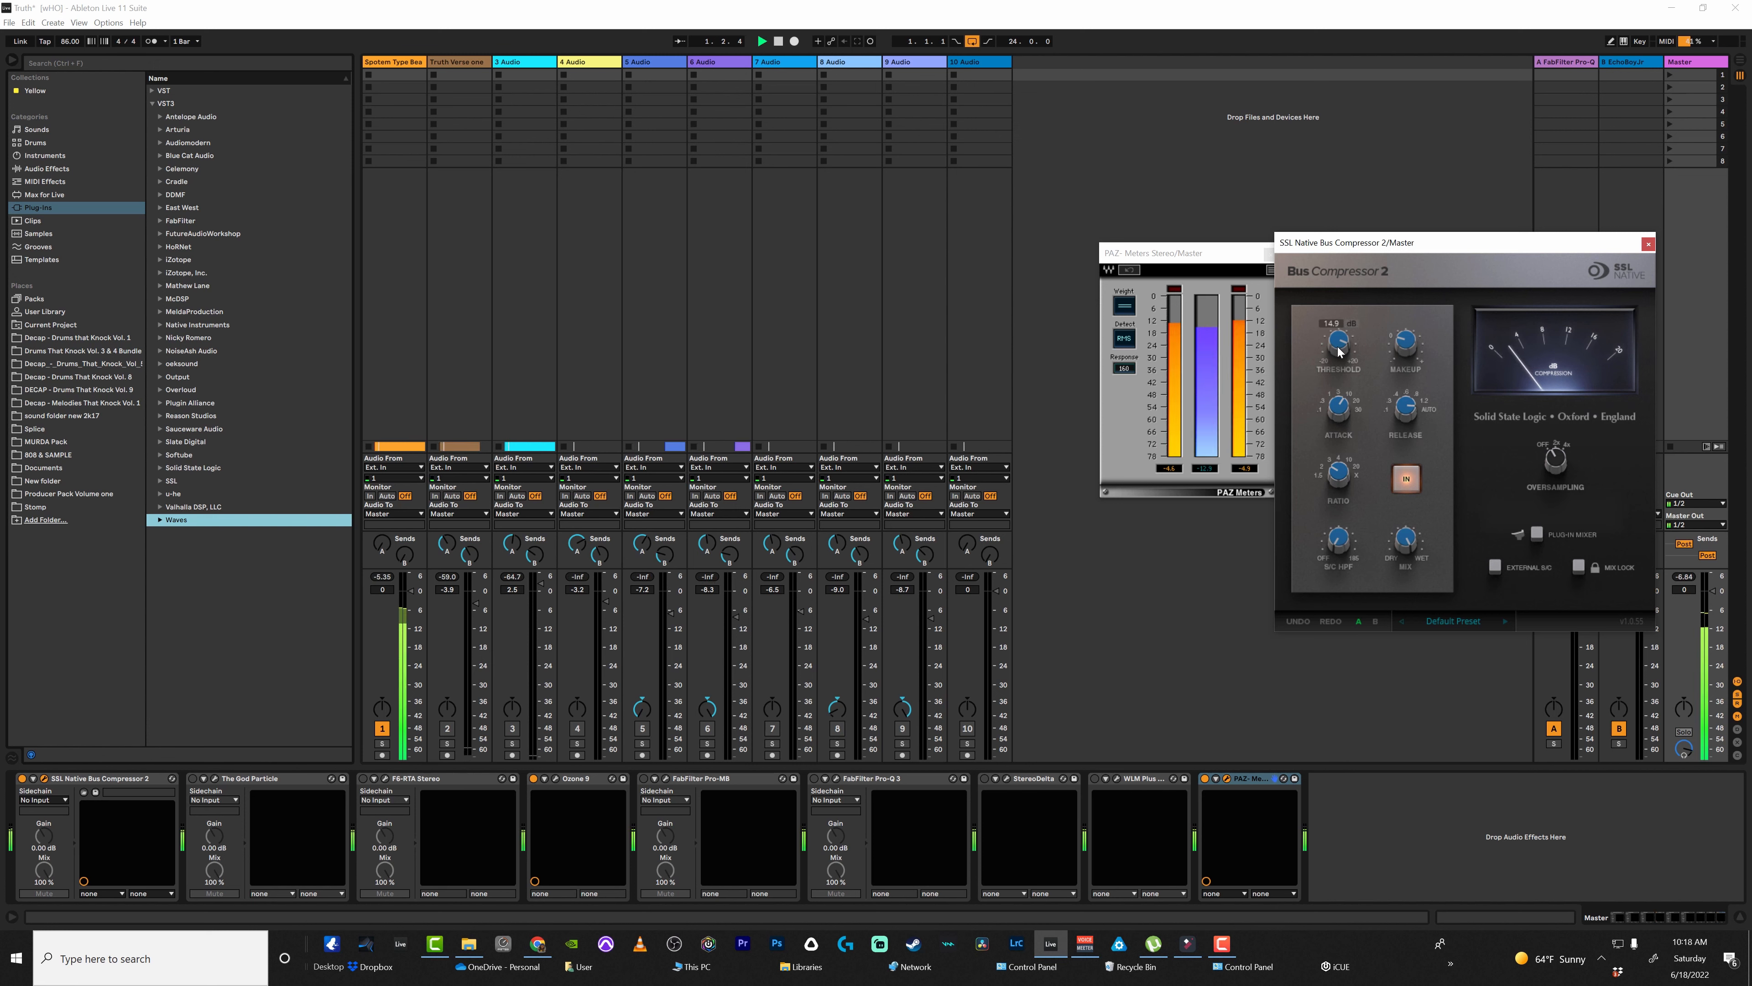
pyautogui.moveTo(1349, 431); pyautogui.dragTo(1378, 591)
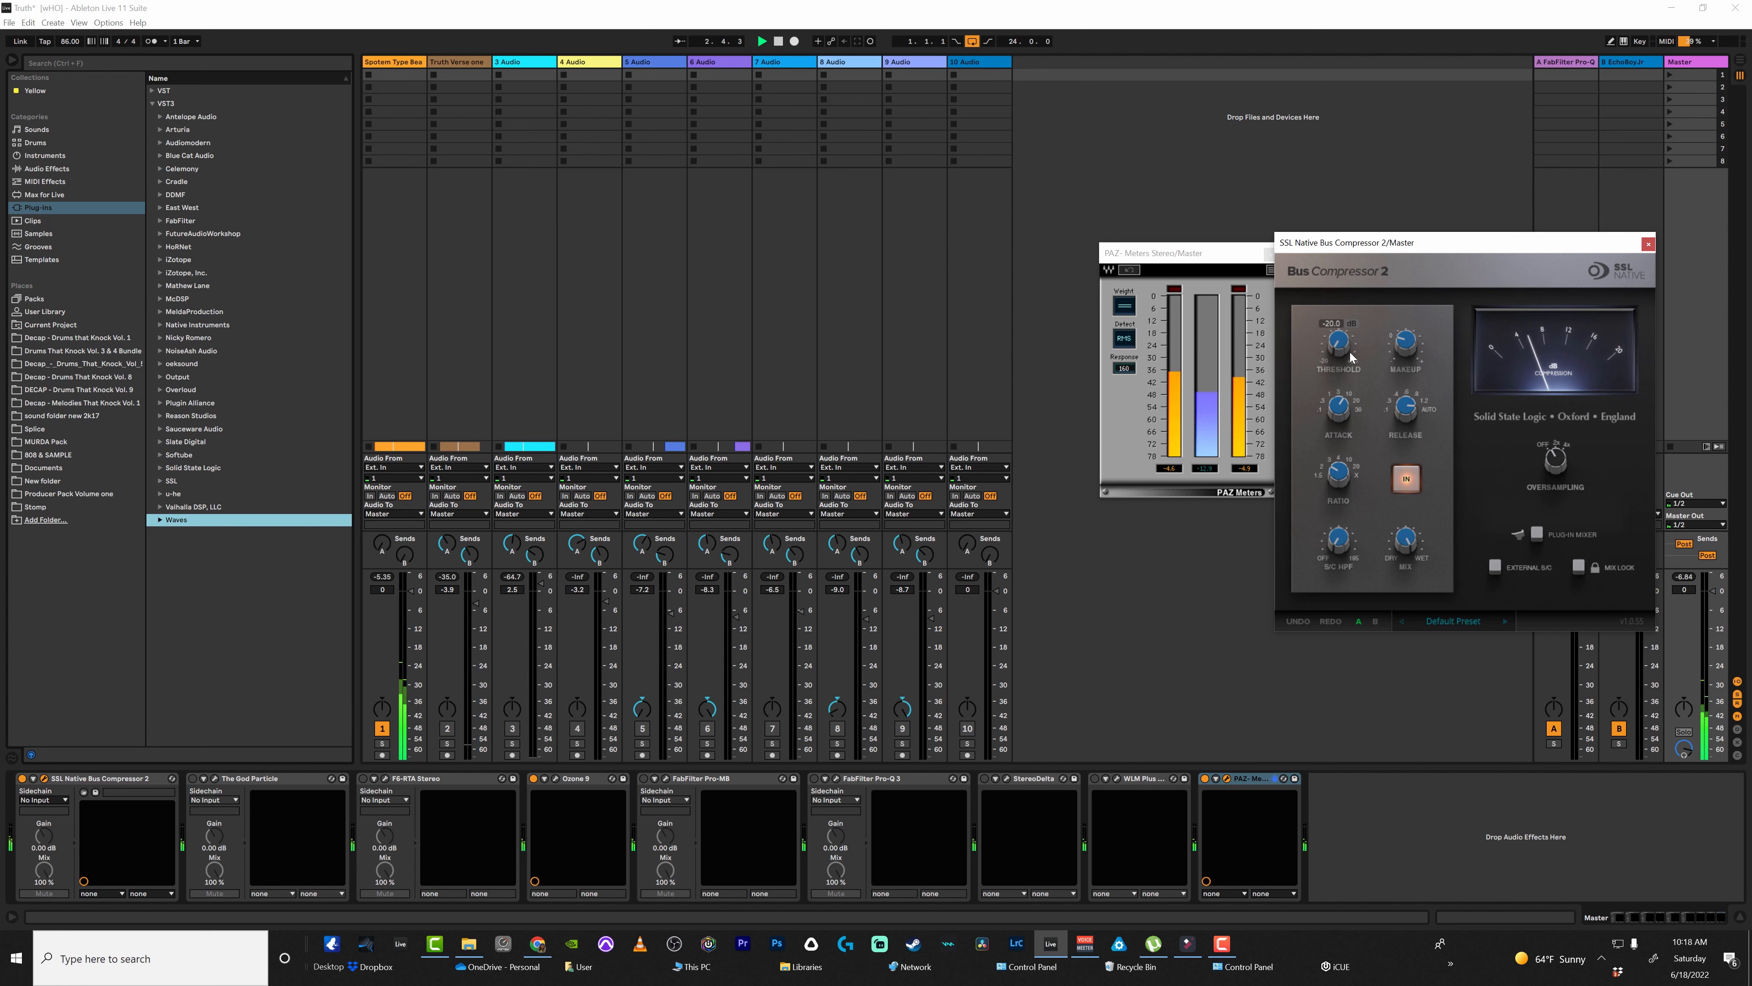
pyautogui.moveTo(1341, 352); pyautogui.dragTo(1361, 245)
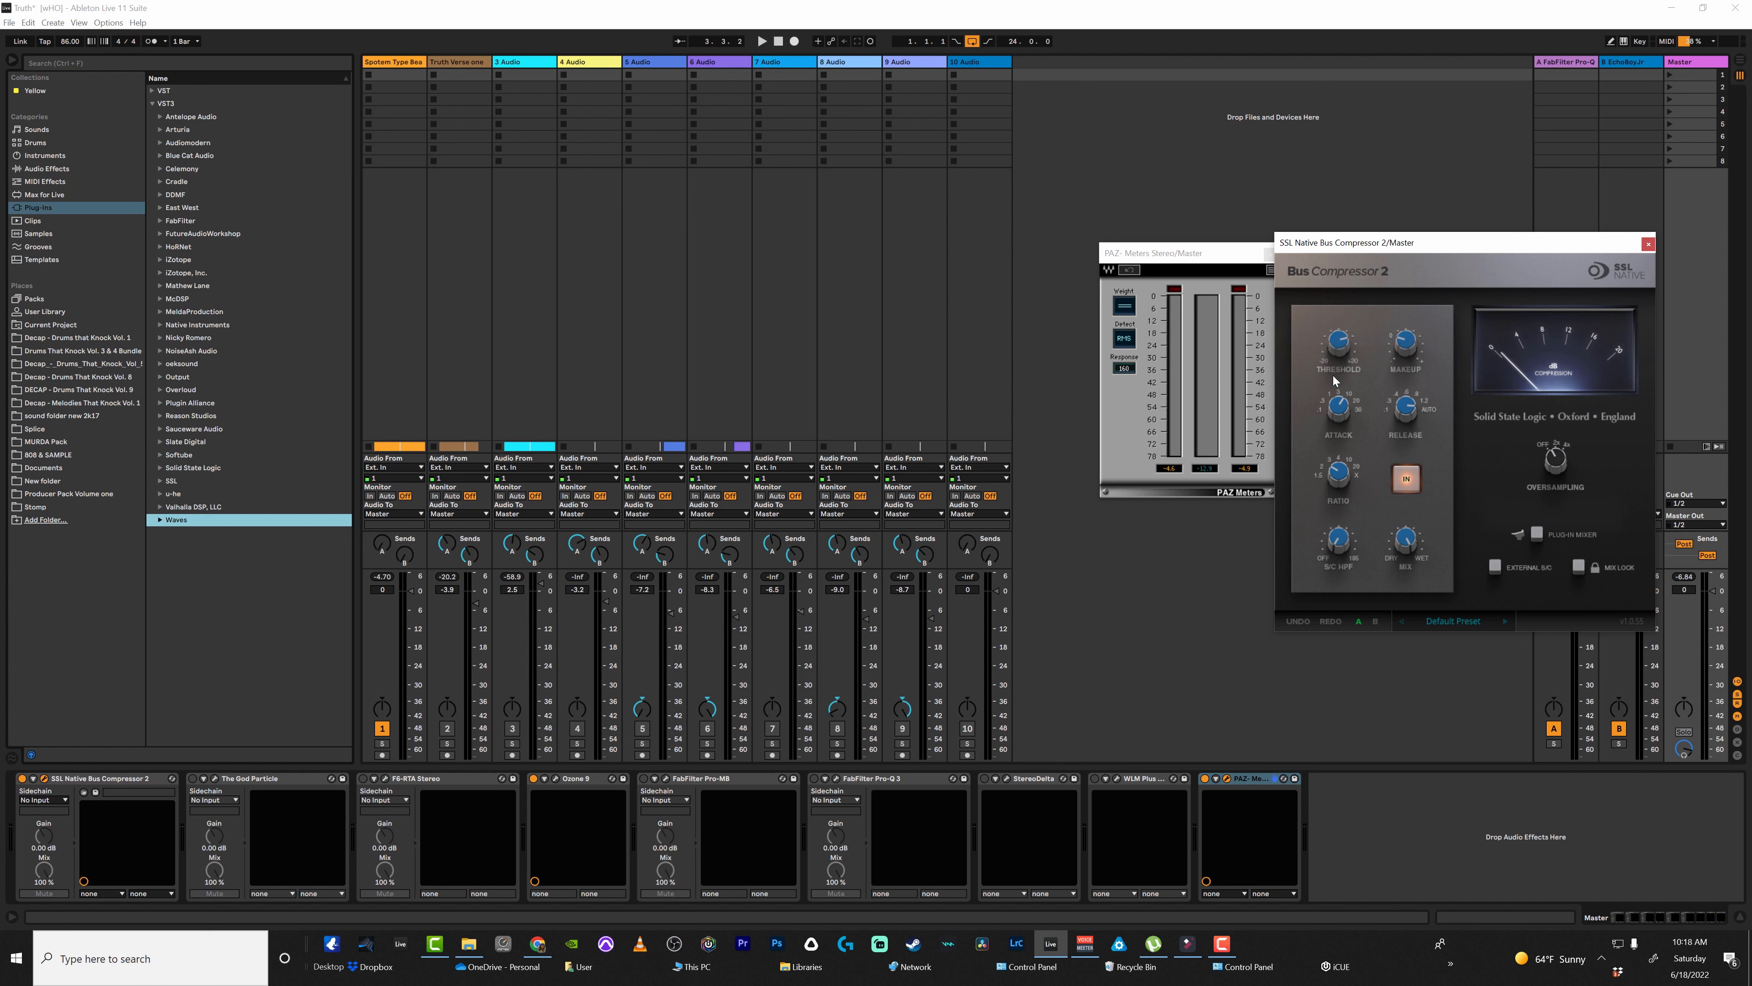
pyautogui.moveTo(1340, 346); pyautogui.dragTo(1337, 340)
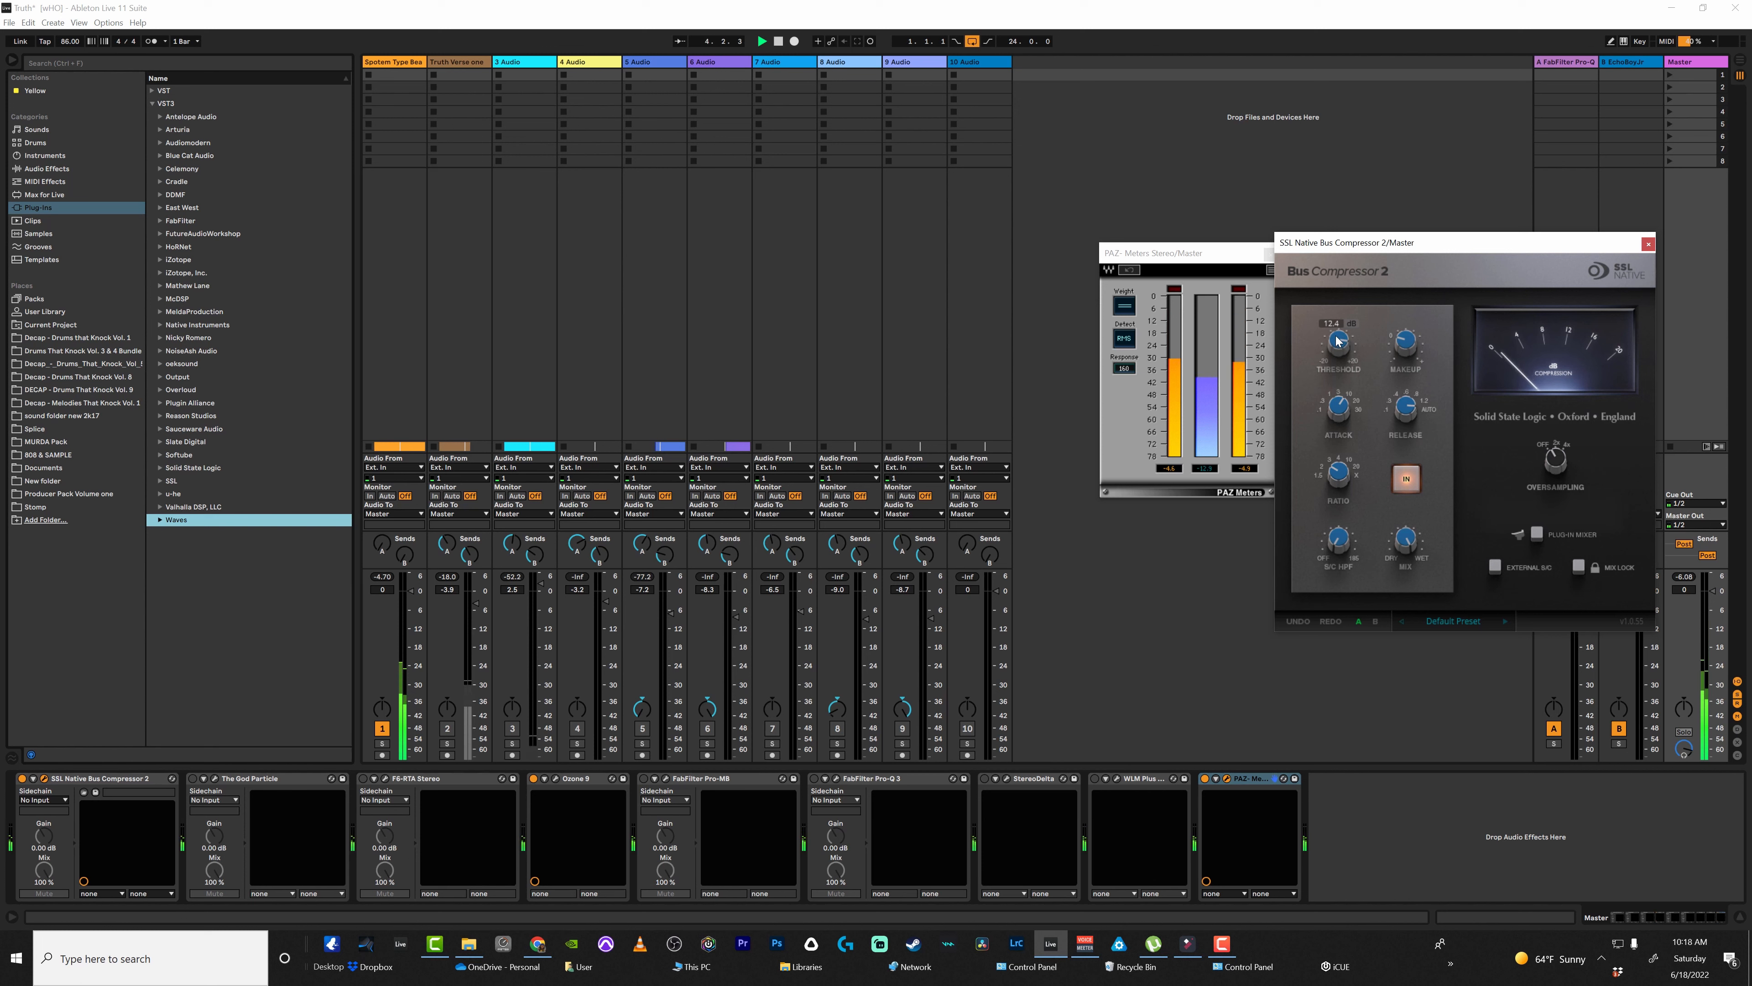
pyautogui.moveTo(1337, 340); pyautogui.dragTo(1338, 336)
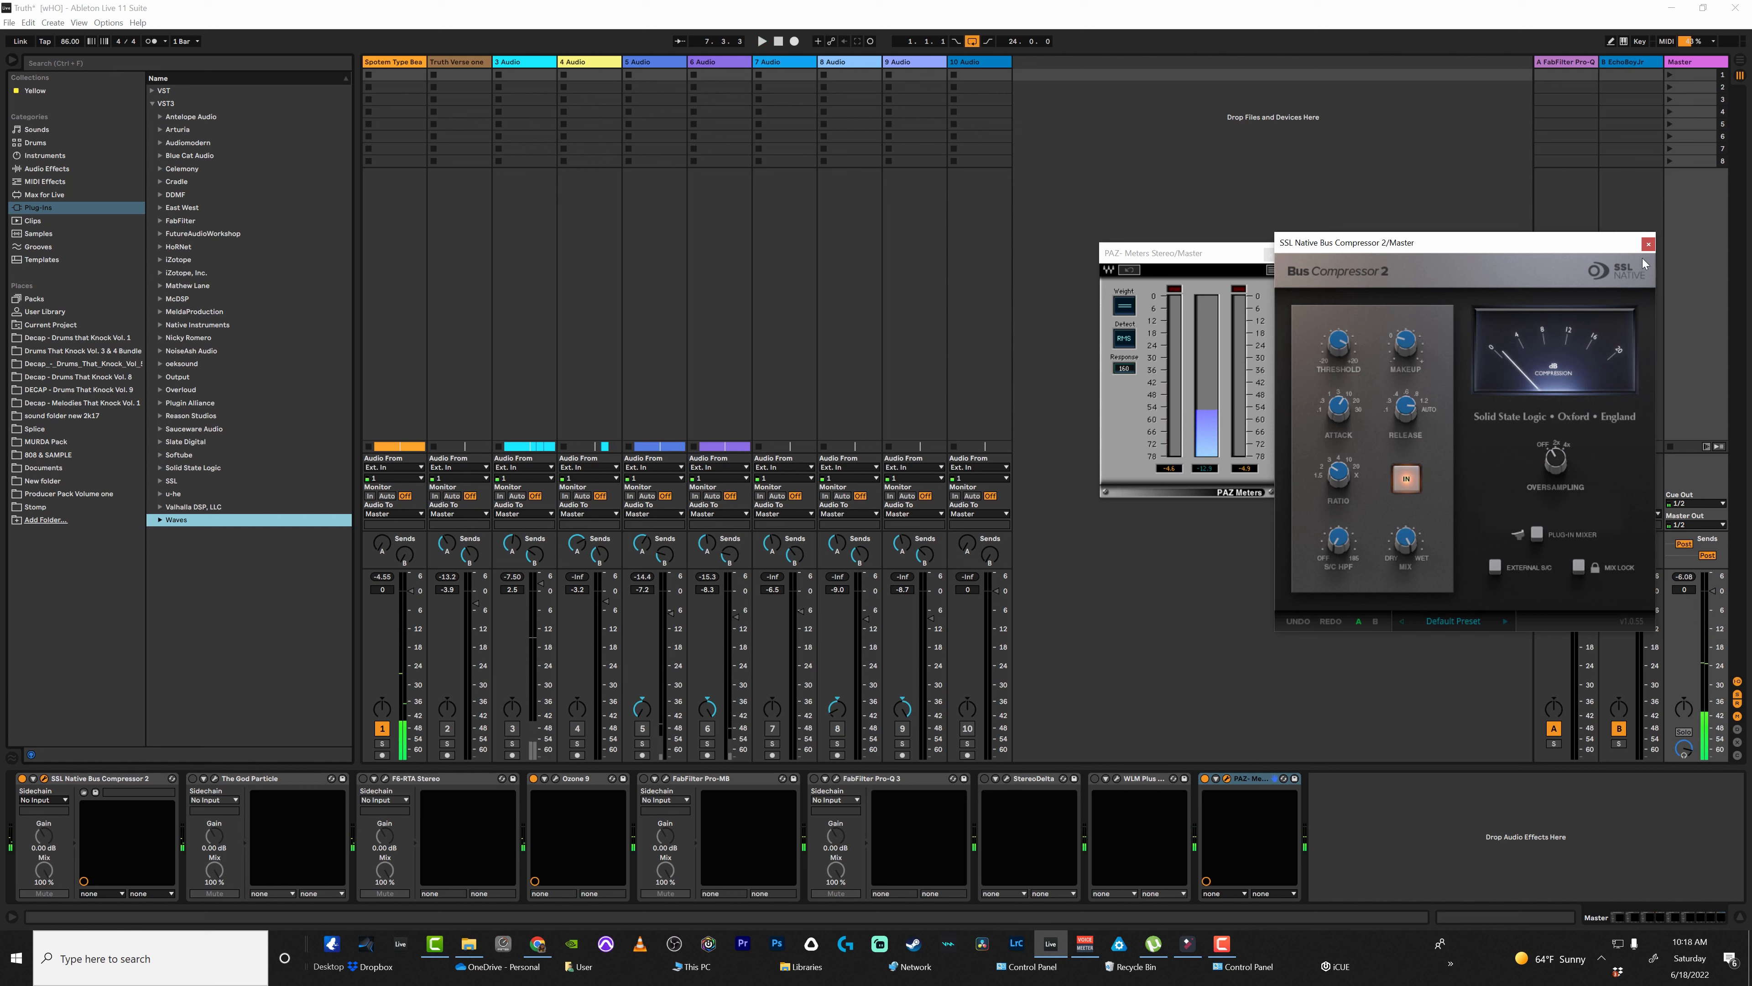
pyautogui.click(1648, 244)
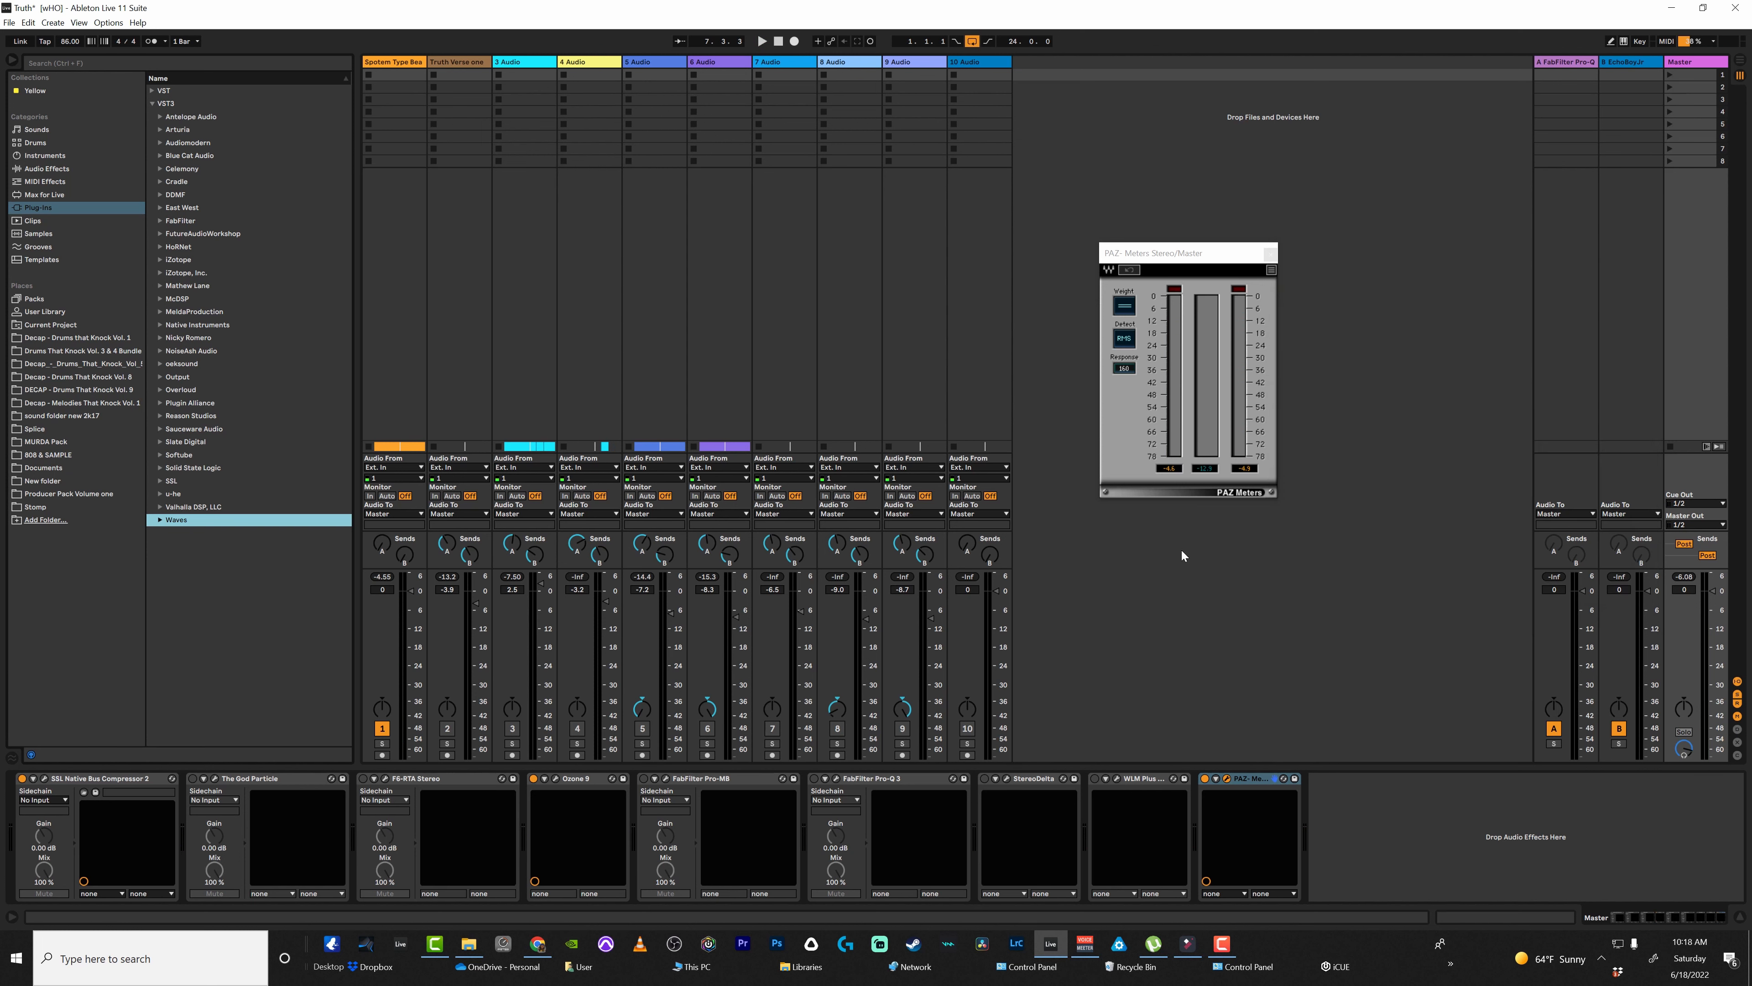
# - Return to the Spotem Type Beat track, open Vitamin, and listen to its high-mid band soloed
pyautogui.click(403, 61)
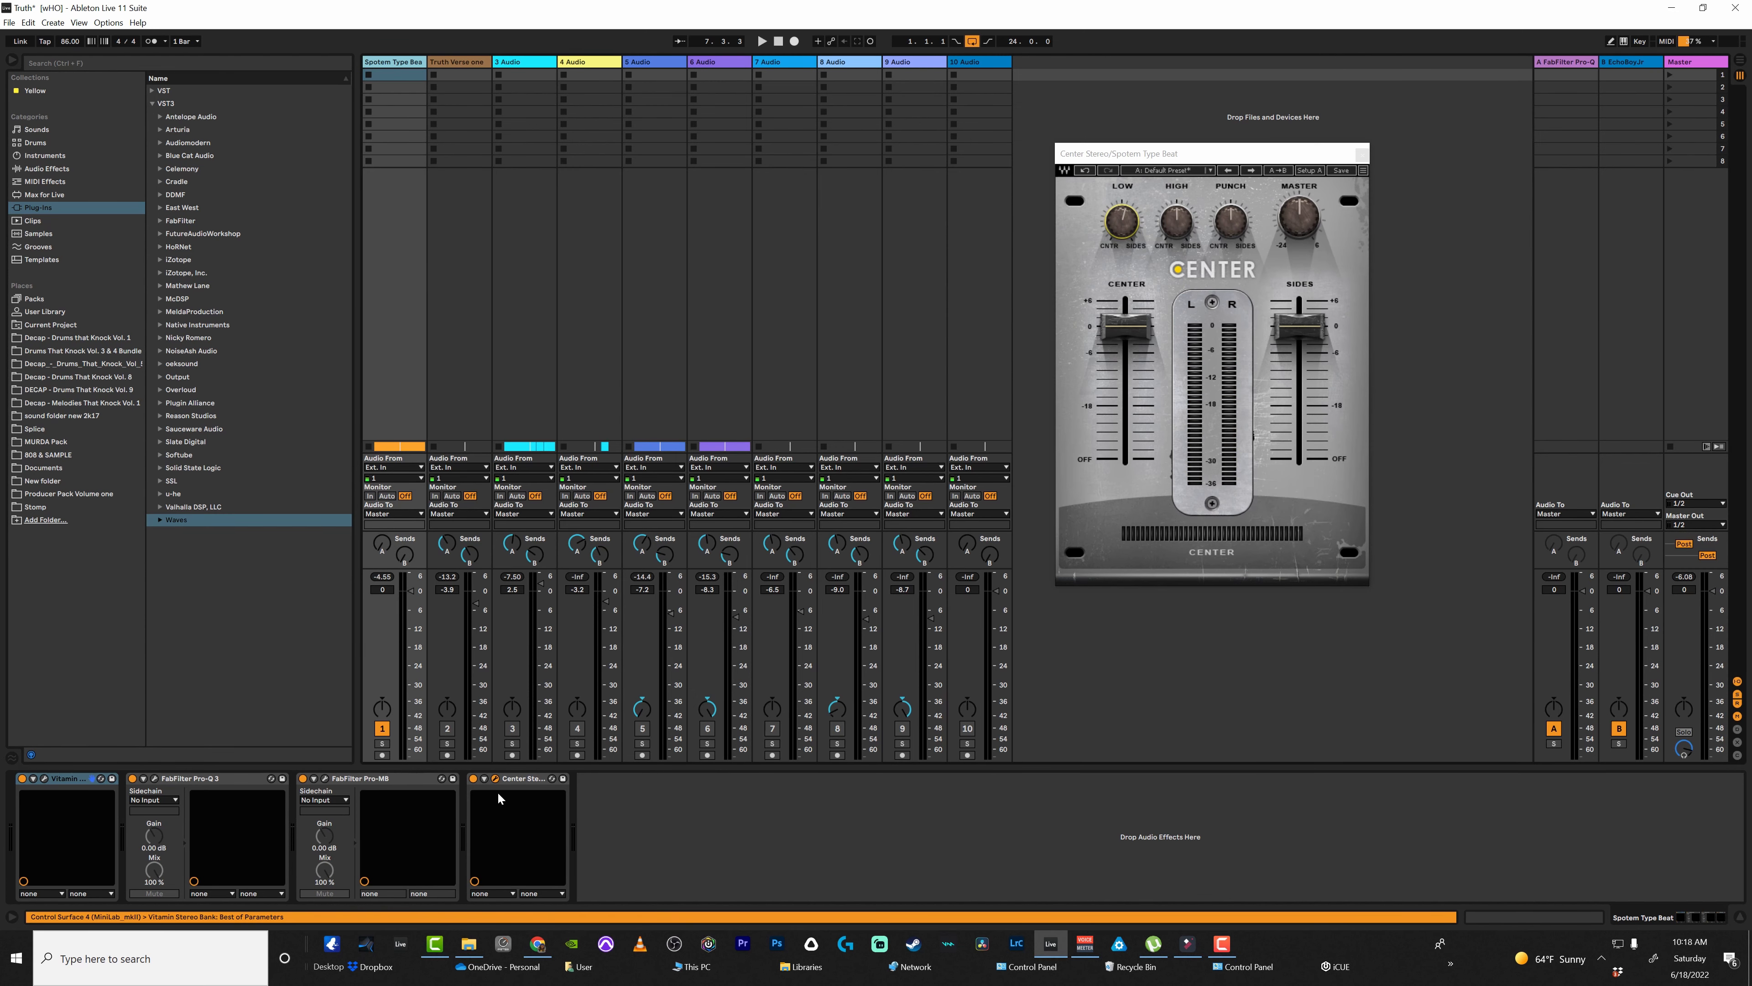
pyautogui.click(45, 778)
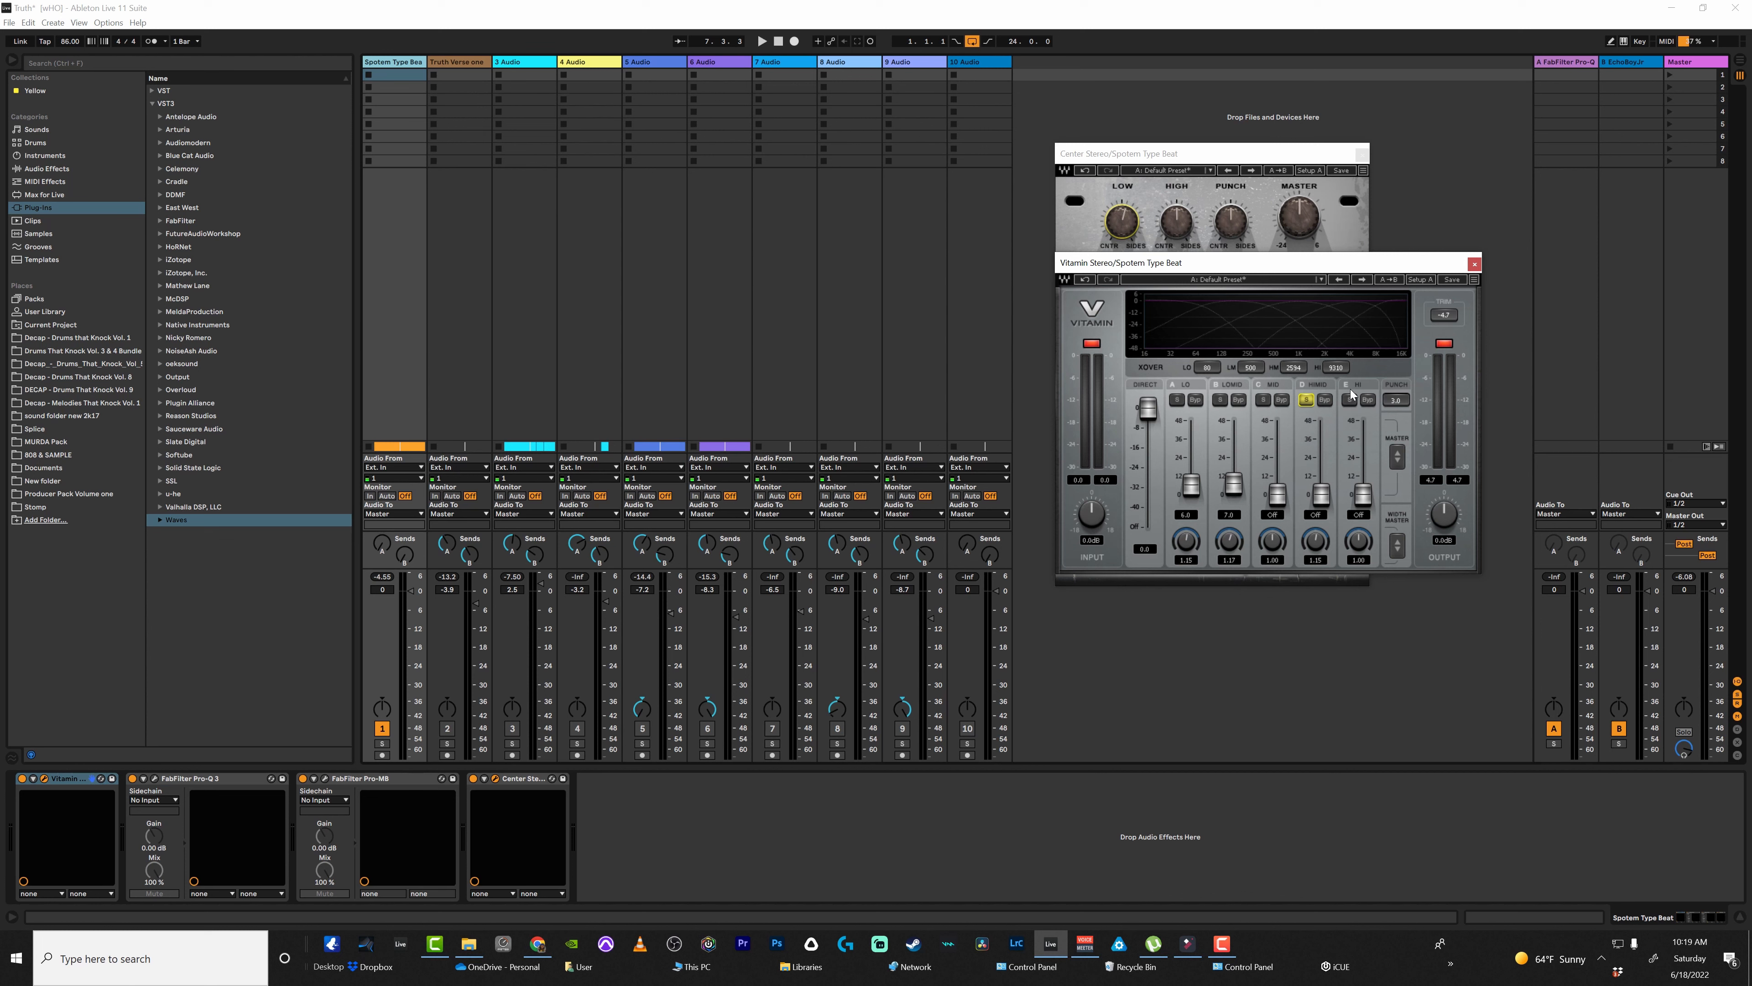
pyautogui.press('space')
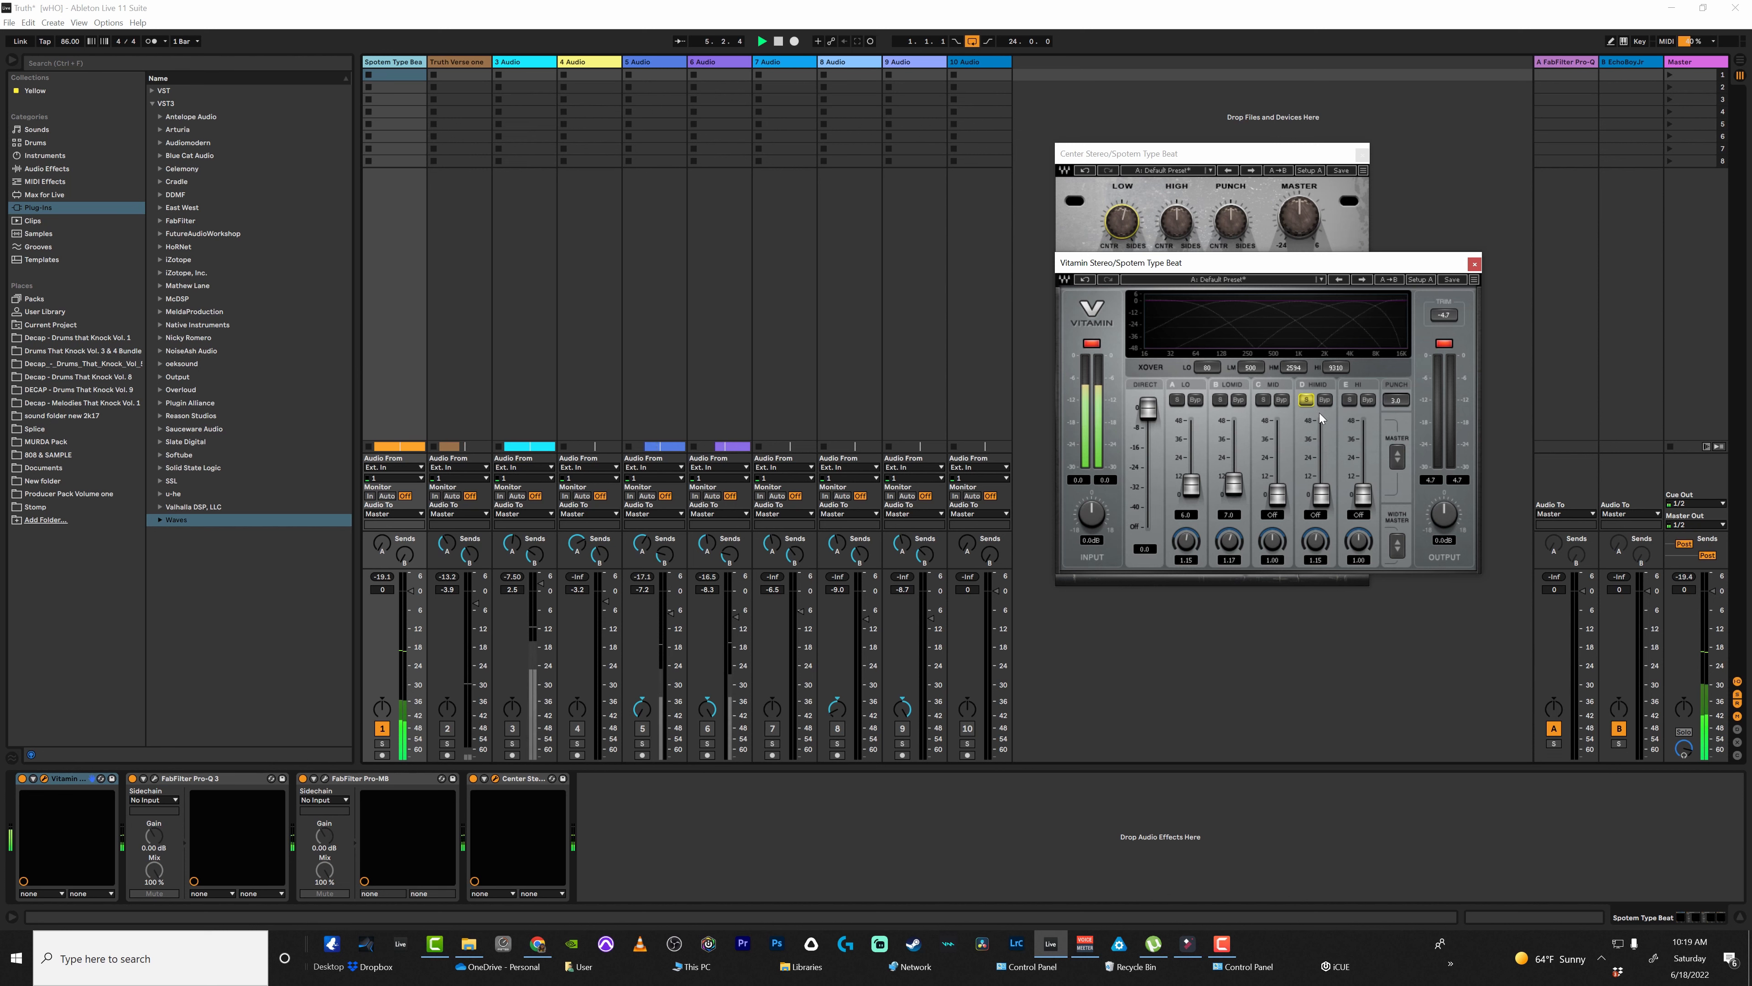
# - Try raising Vitamin's high-mid band, return it to Off unsoloed, and close the Vitamin and Center windows
pyautogui.moveTo(1323, 499)
pyautogui.mouseDown()
pyautogui.moveTo(1320, 441)
pyautogui.moveTo(1321, 473)
pyautogui.mouseUp()
pyautogui.click(1306, 400)
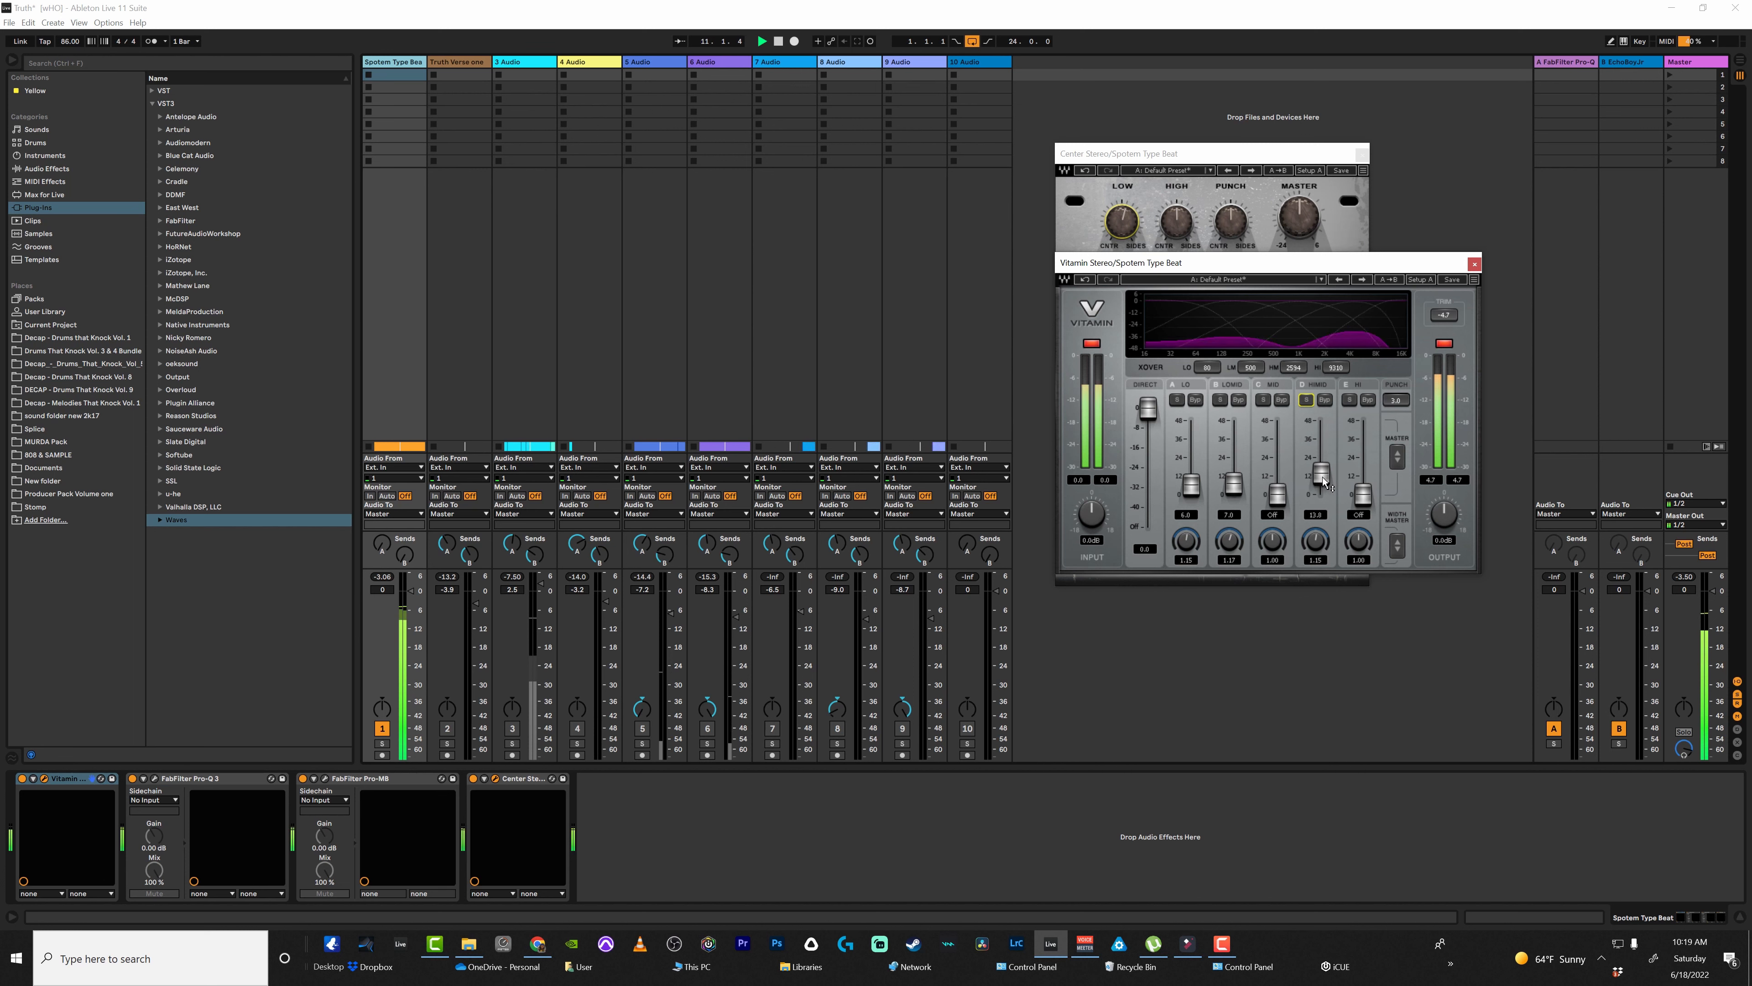
pyautogui.moveTo(1325, 481); pyautogui.dragTo(1326, 497)
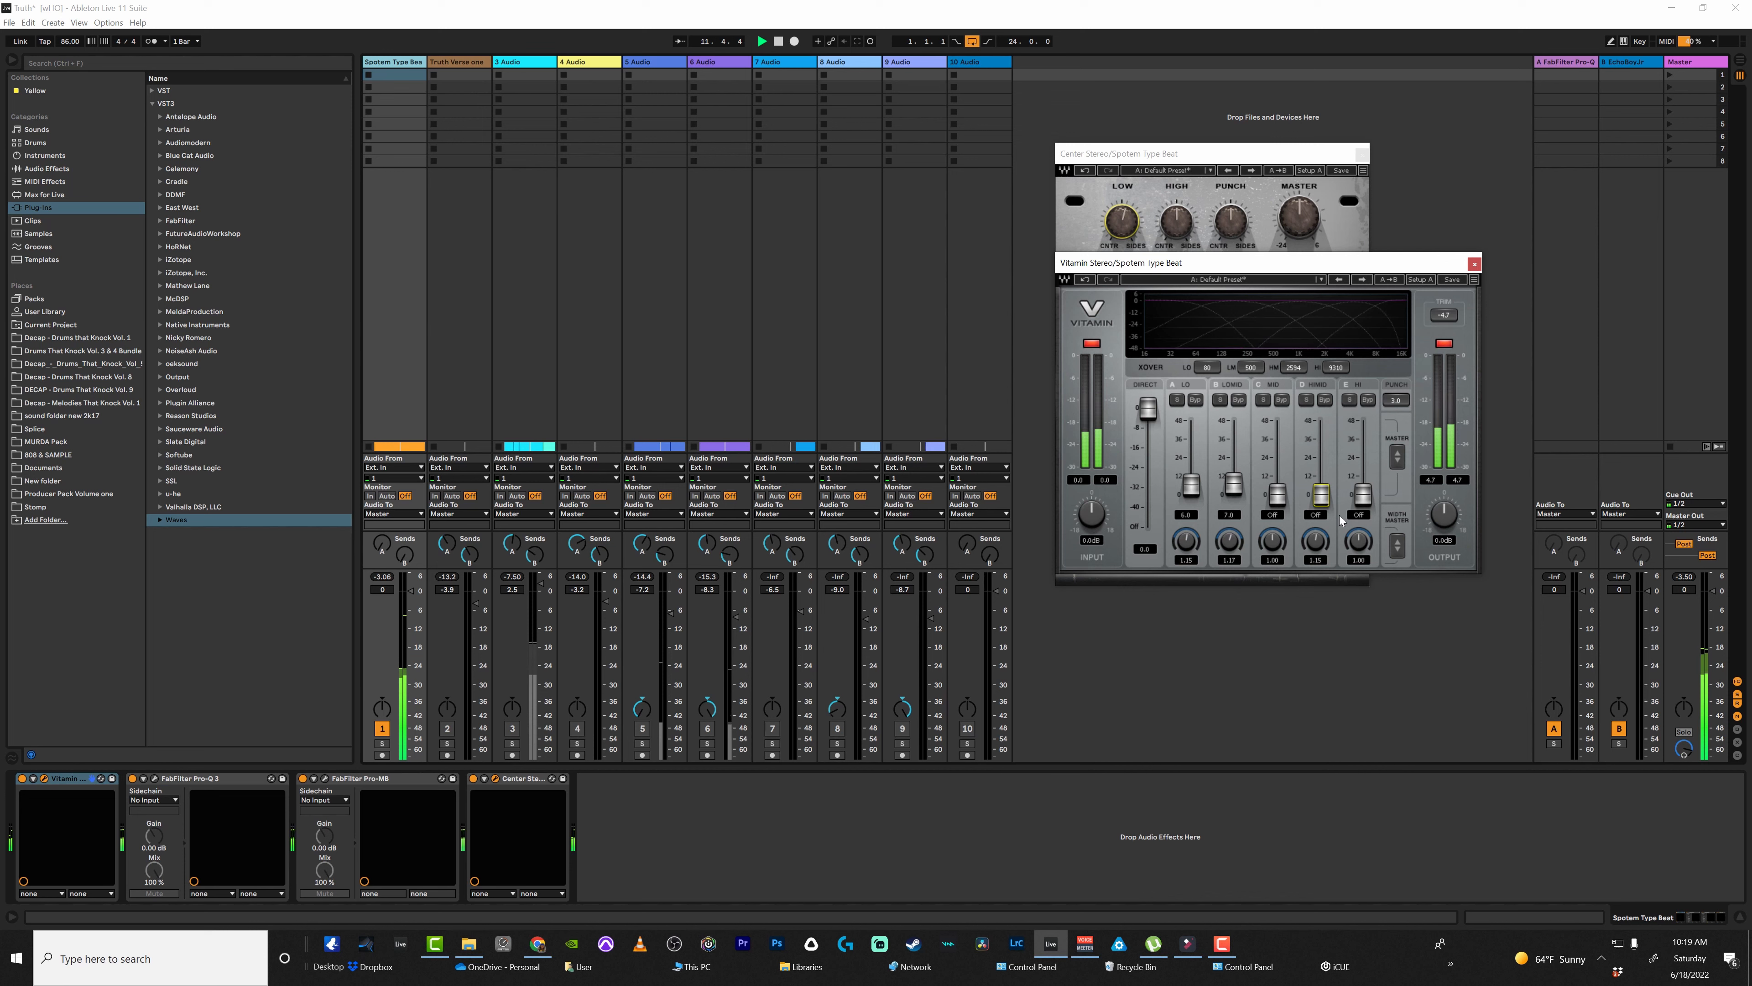
pyautogui.click(1475, 265)
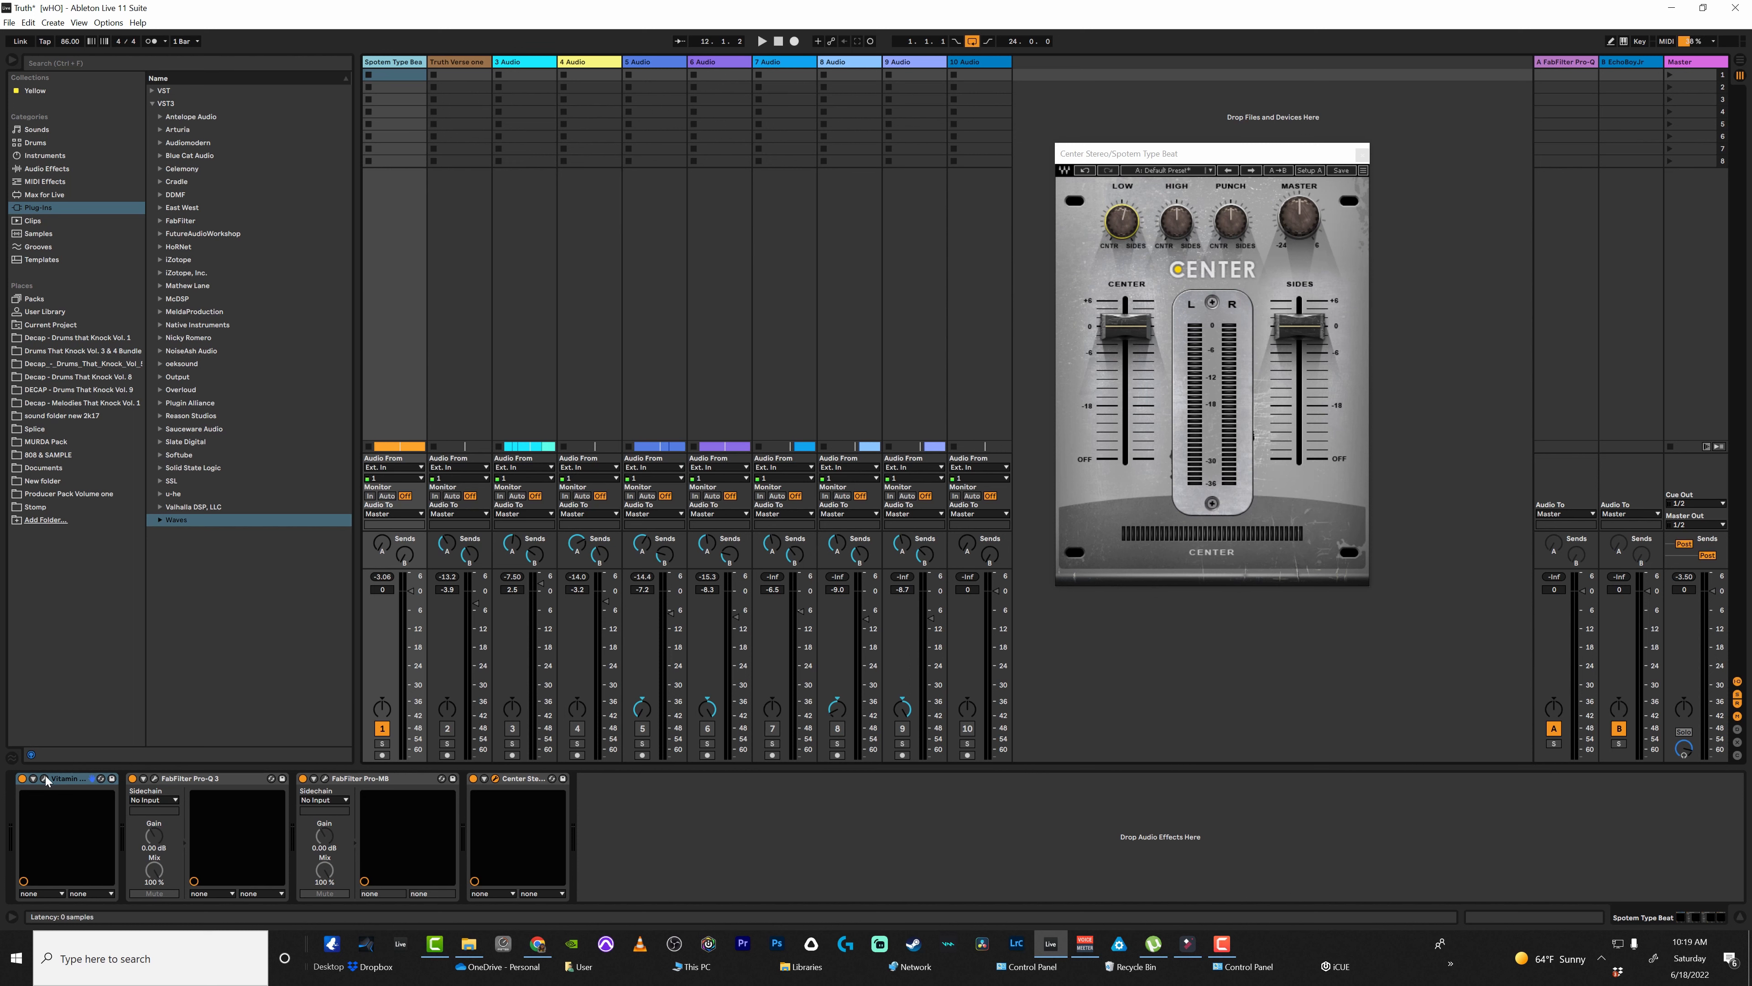
pyautogui.click(1361, 153)
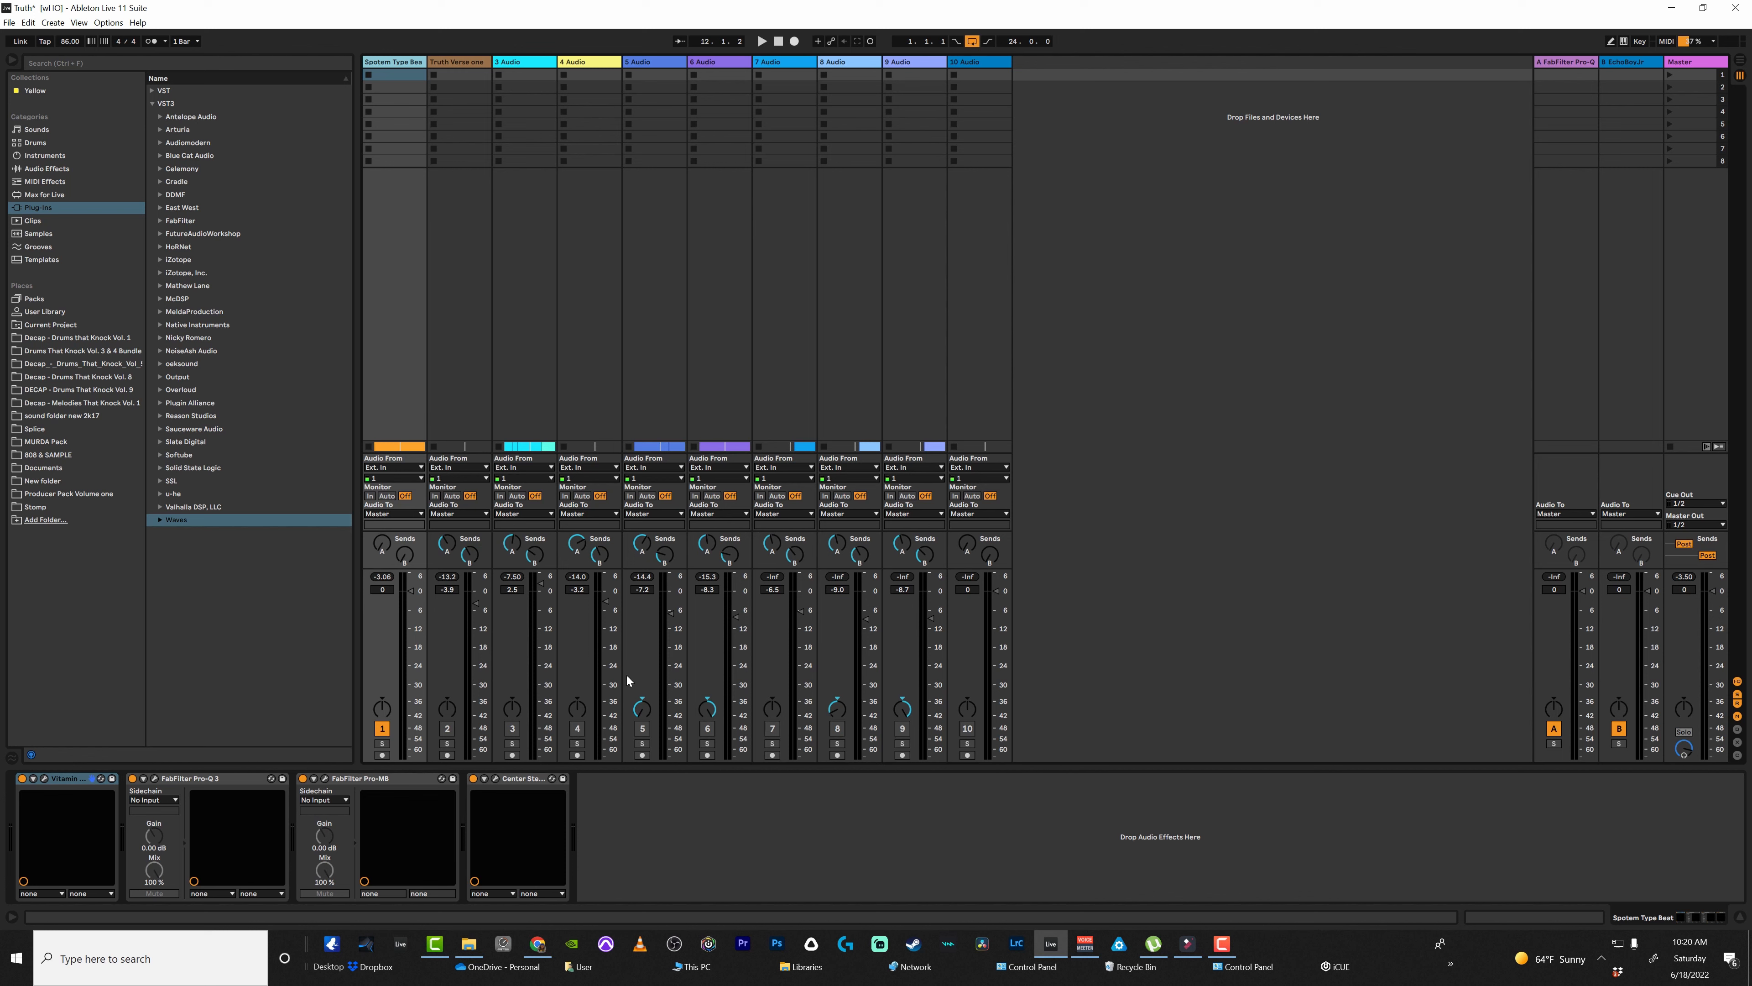
# - Reactivate tracks 2 through 9, select the 4 Audio track, and play the full mix
pyautogui.click(447, 728)
pyautogui.click(512, 728)
pyautogui.click(577, 729)
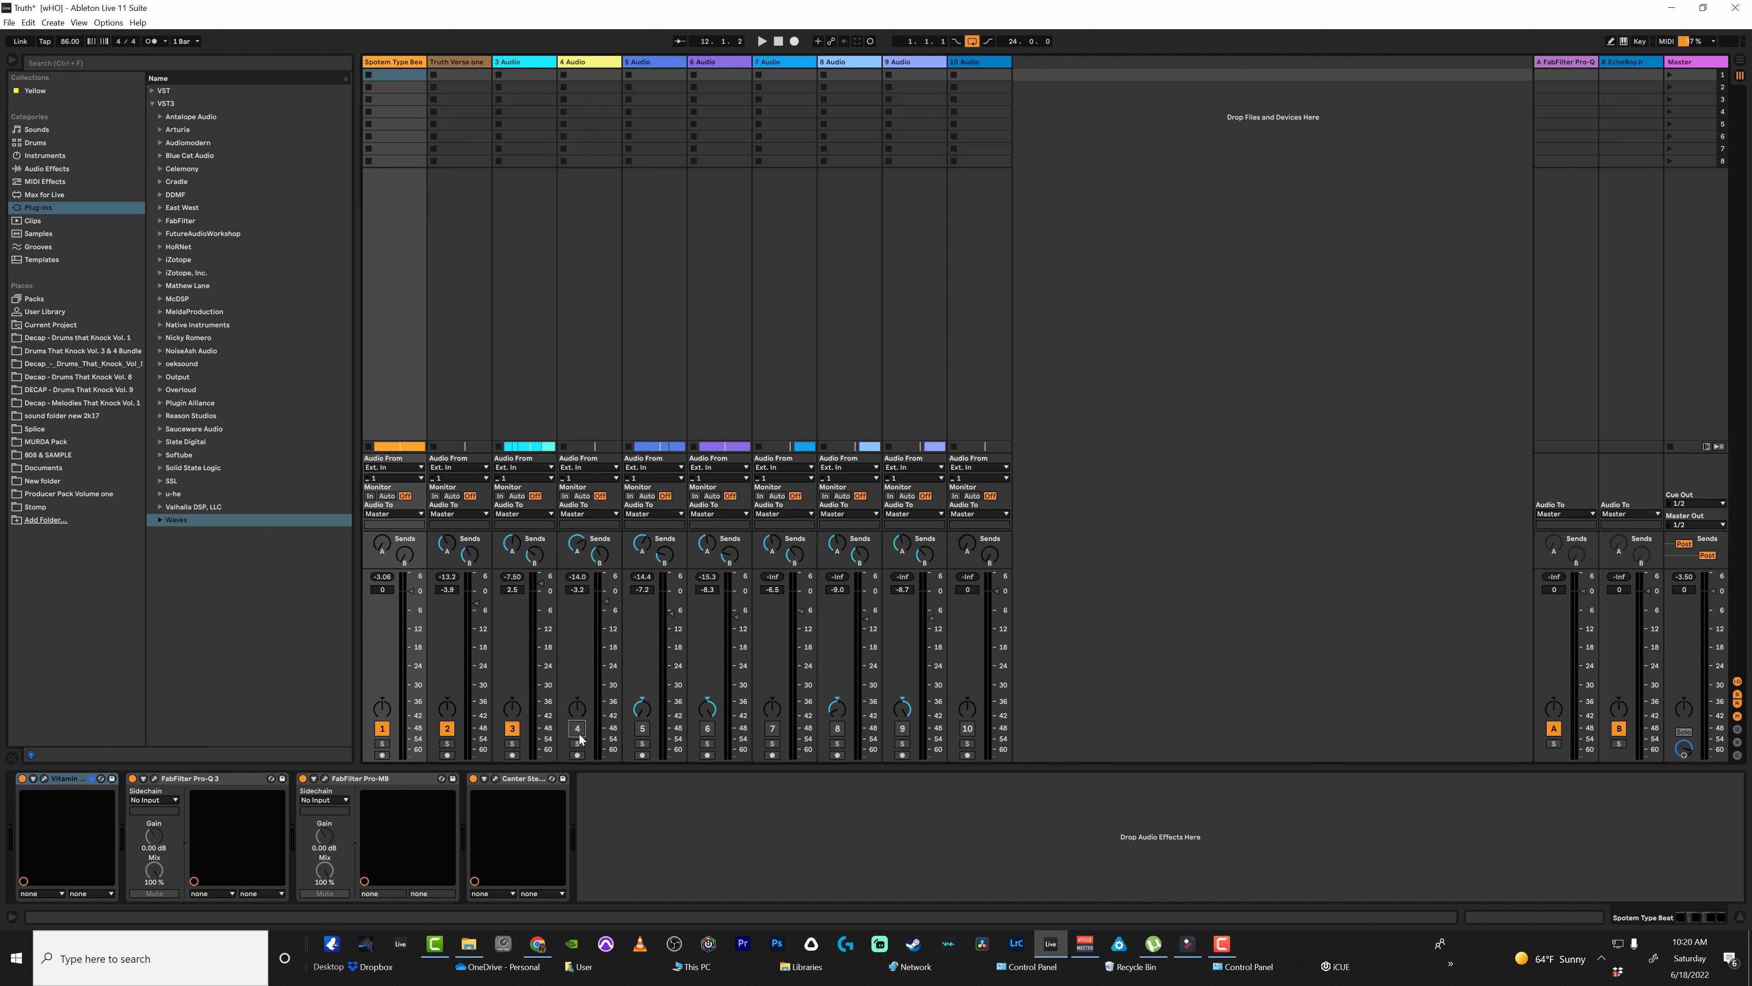
pyautogui.click(641, 730)
pyautogui.click(708, 728)
pyautogui.click(772, 728)
pyautogui.click(836, 728)
pyautogui.click(902, 728)
pyautogui.click(610, 63)
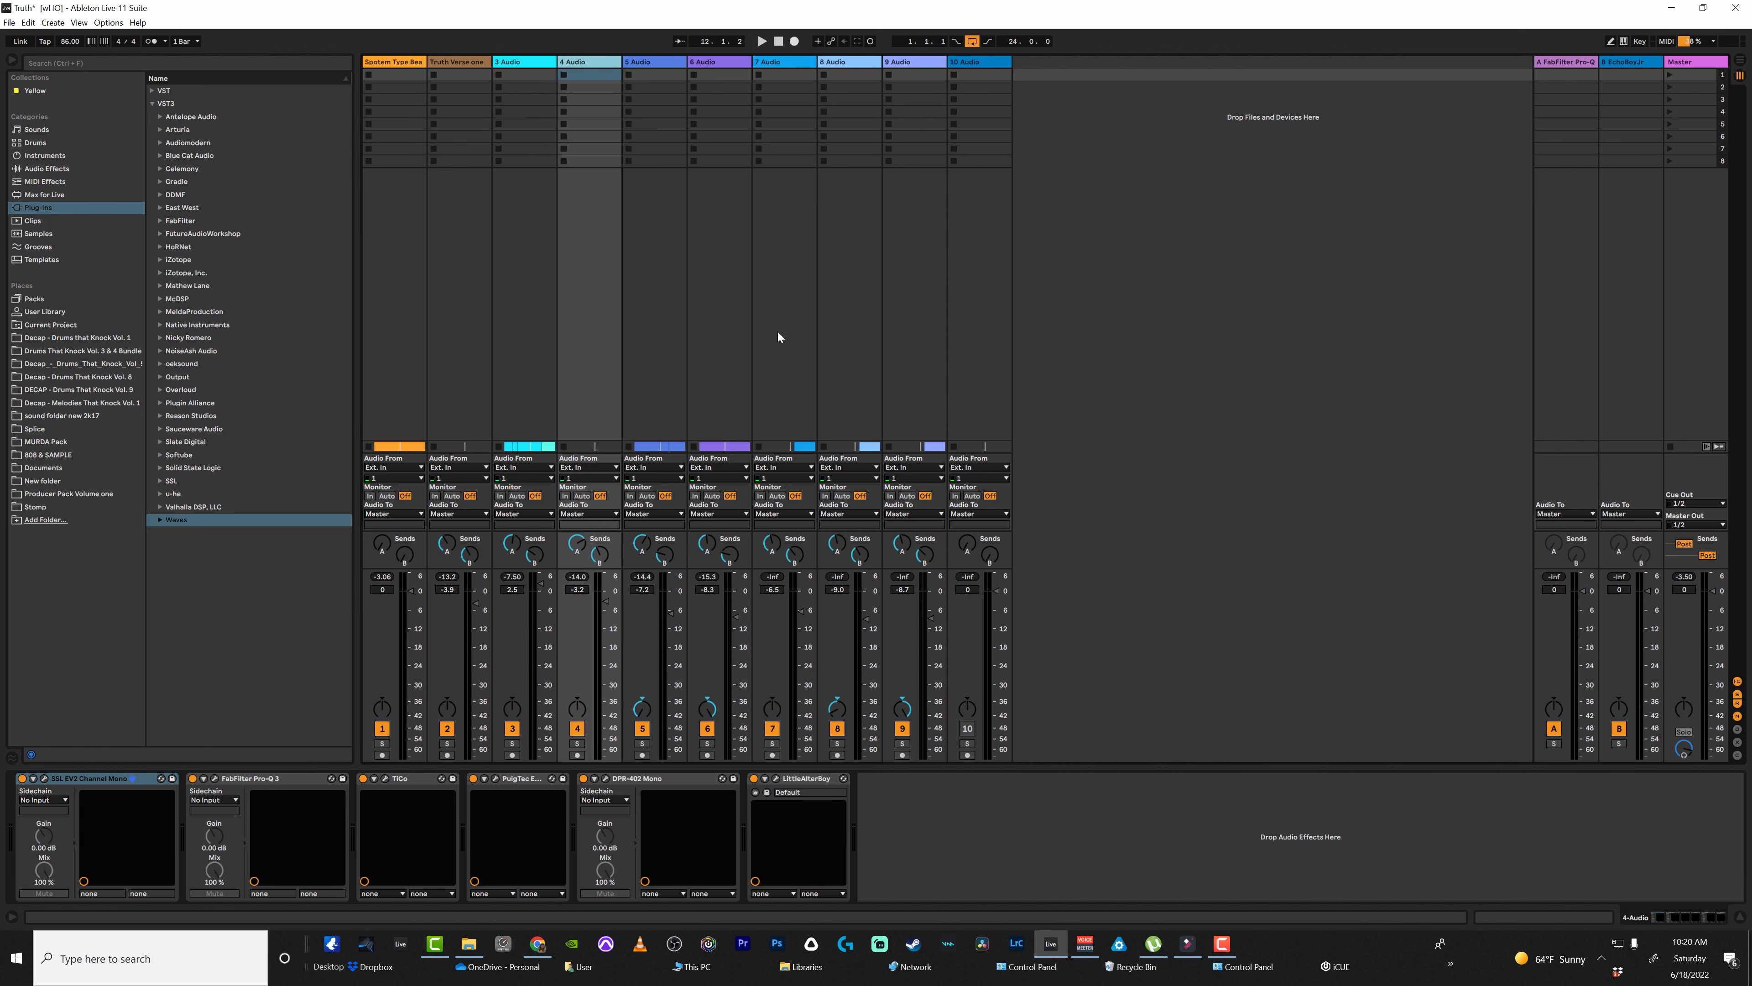
pyautogui.press('space')
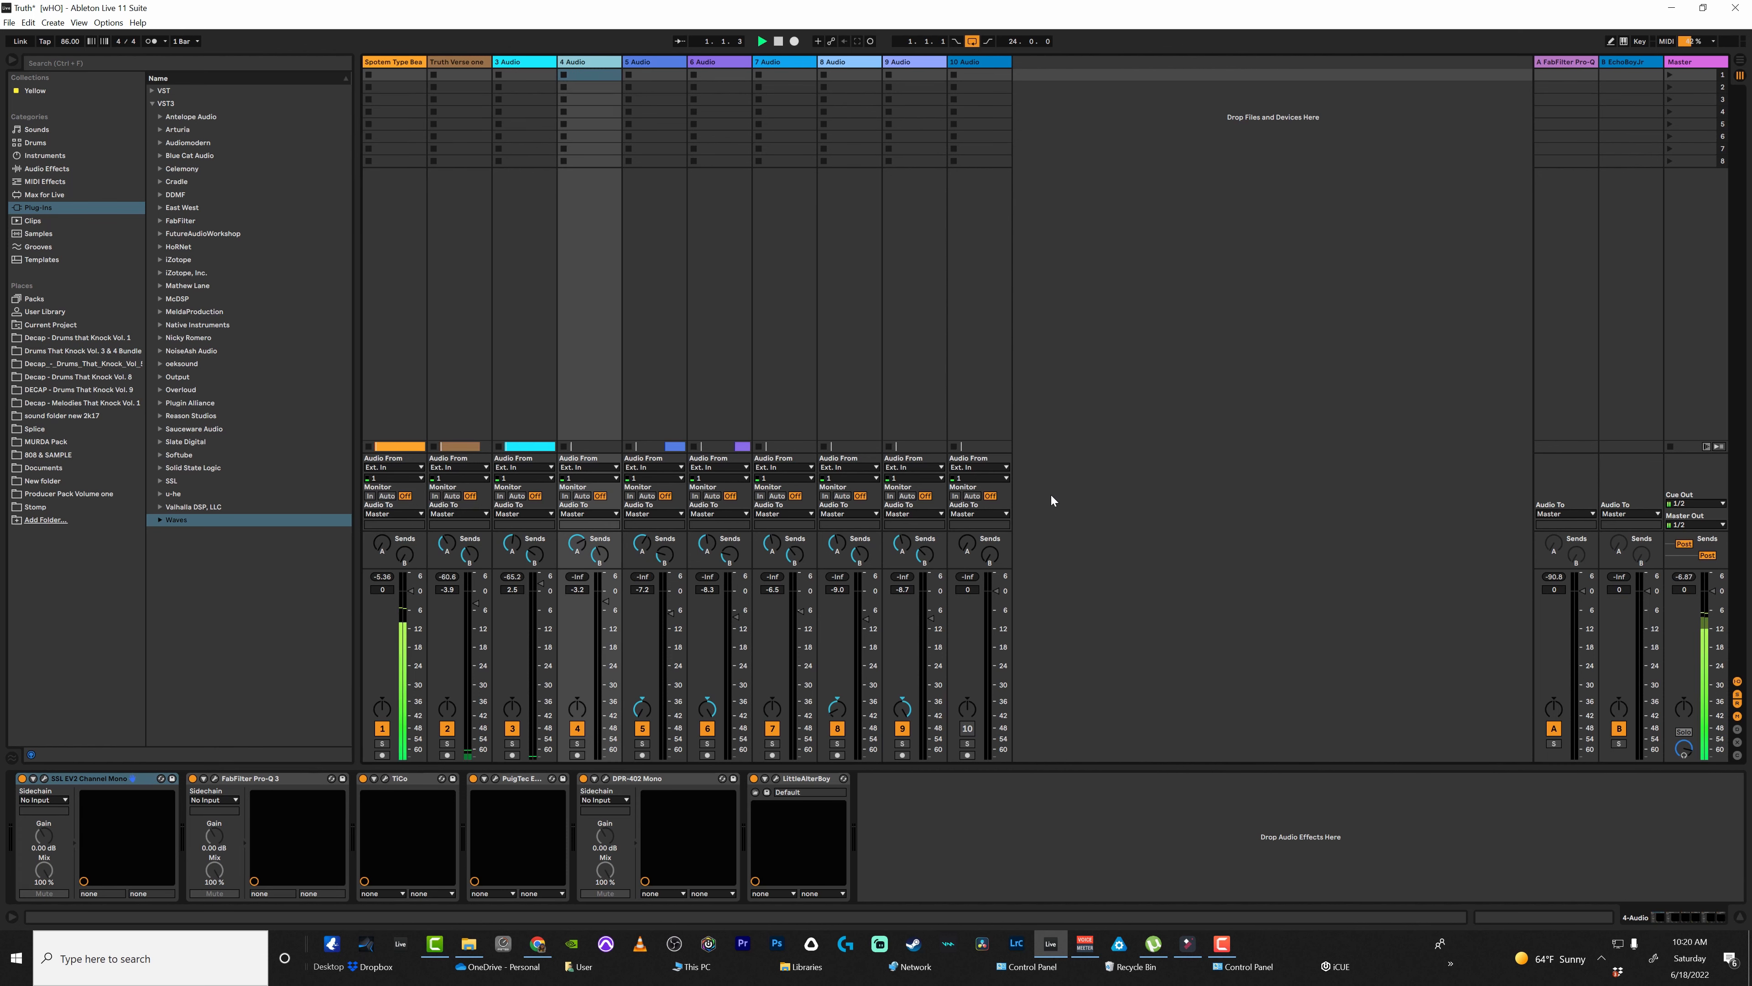
# - In the arrangement, slightly raise the high-frequency boost in the 3 Audio track's PuigTec EQP1A during playback and close it
pyautogui.click(1740, 60)
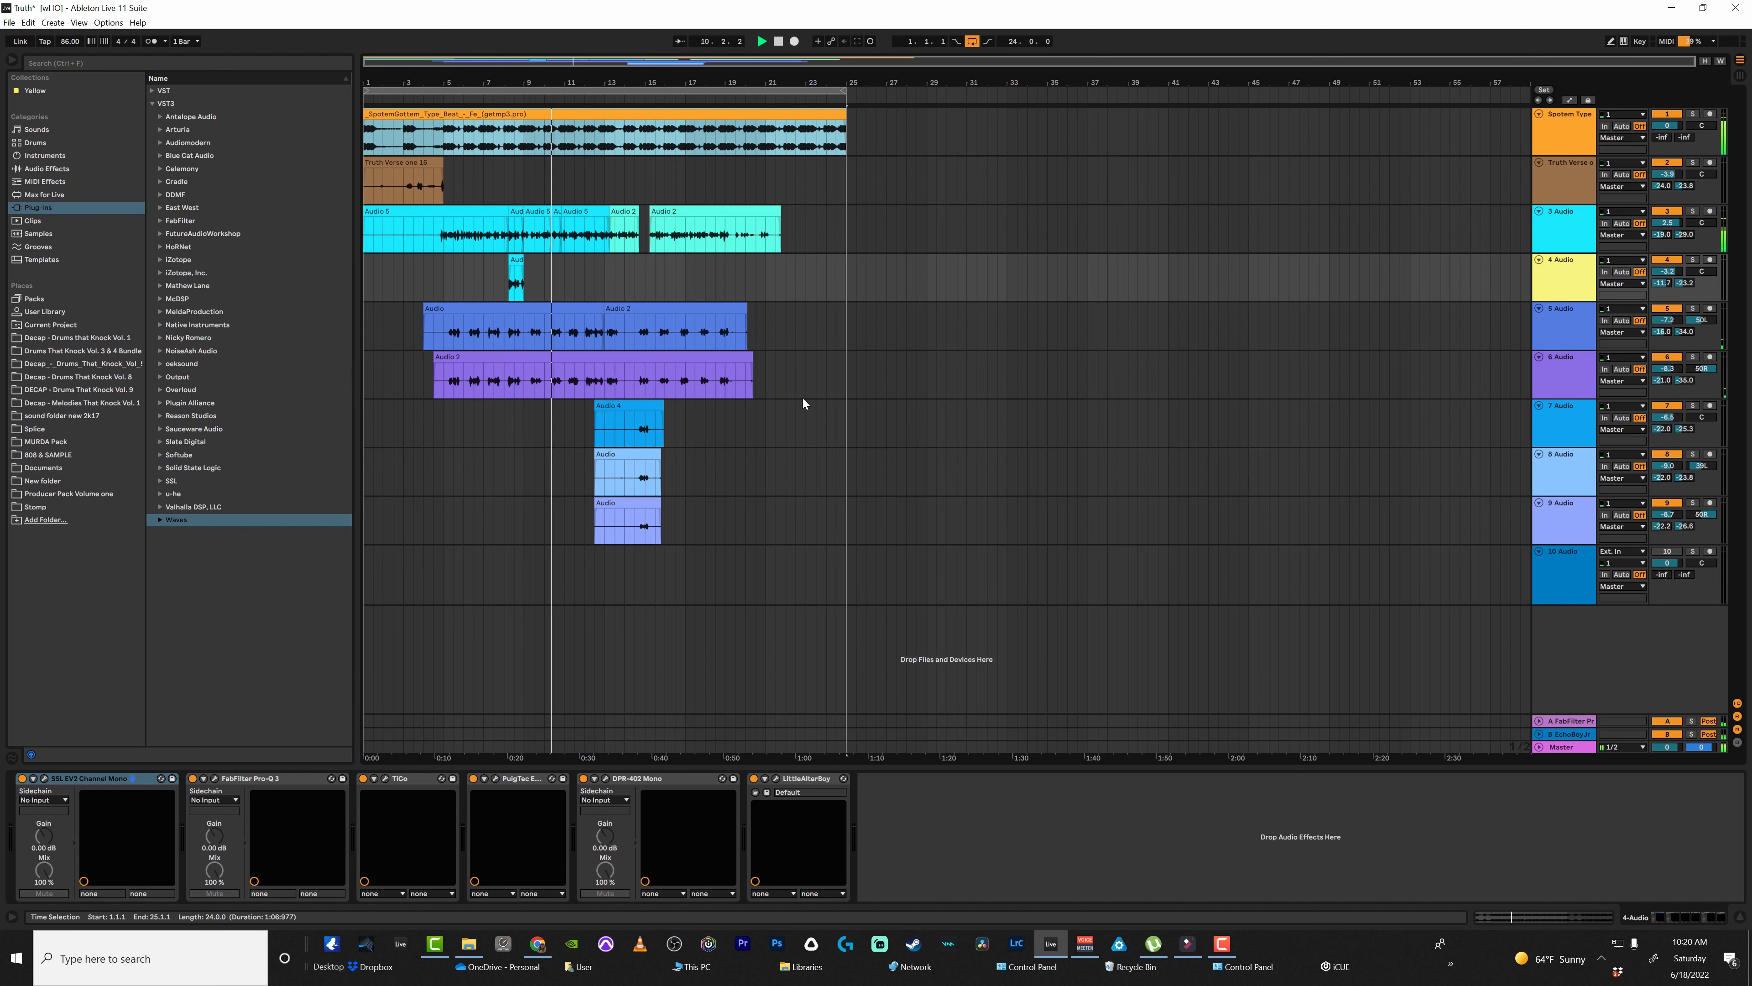
pyautogui.click(1538, 219)
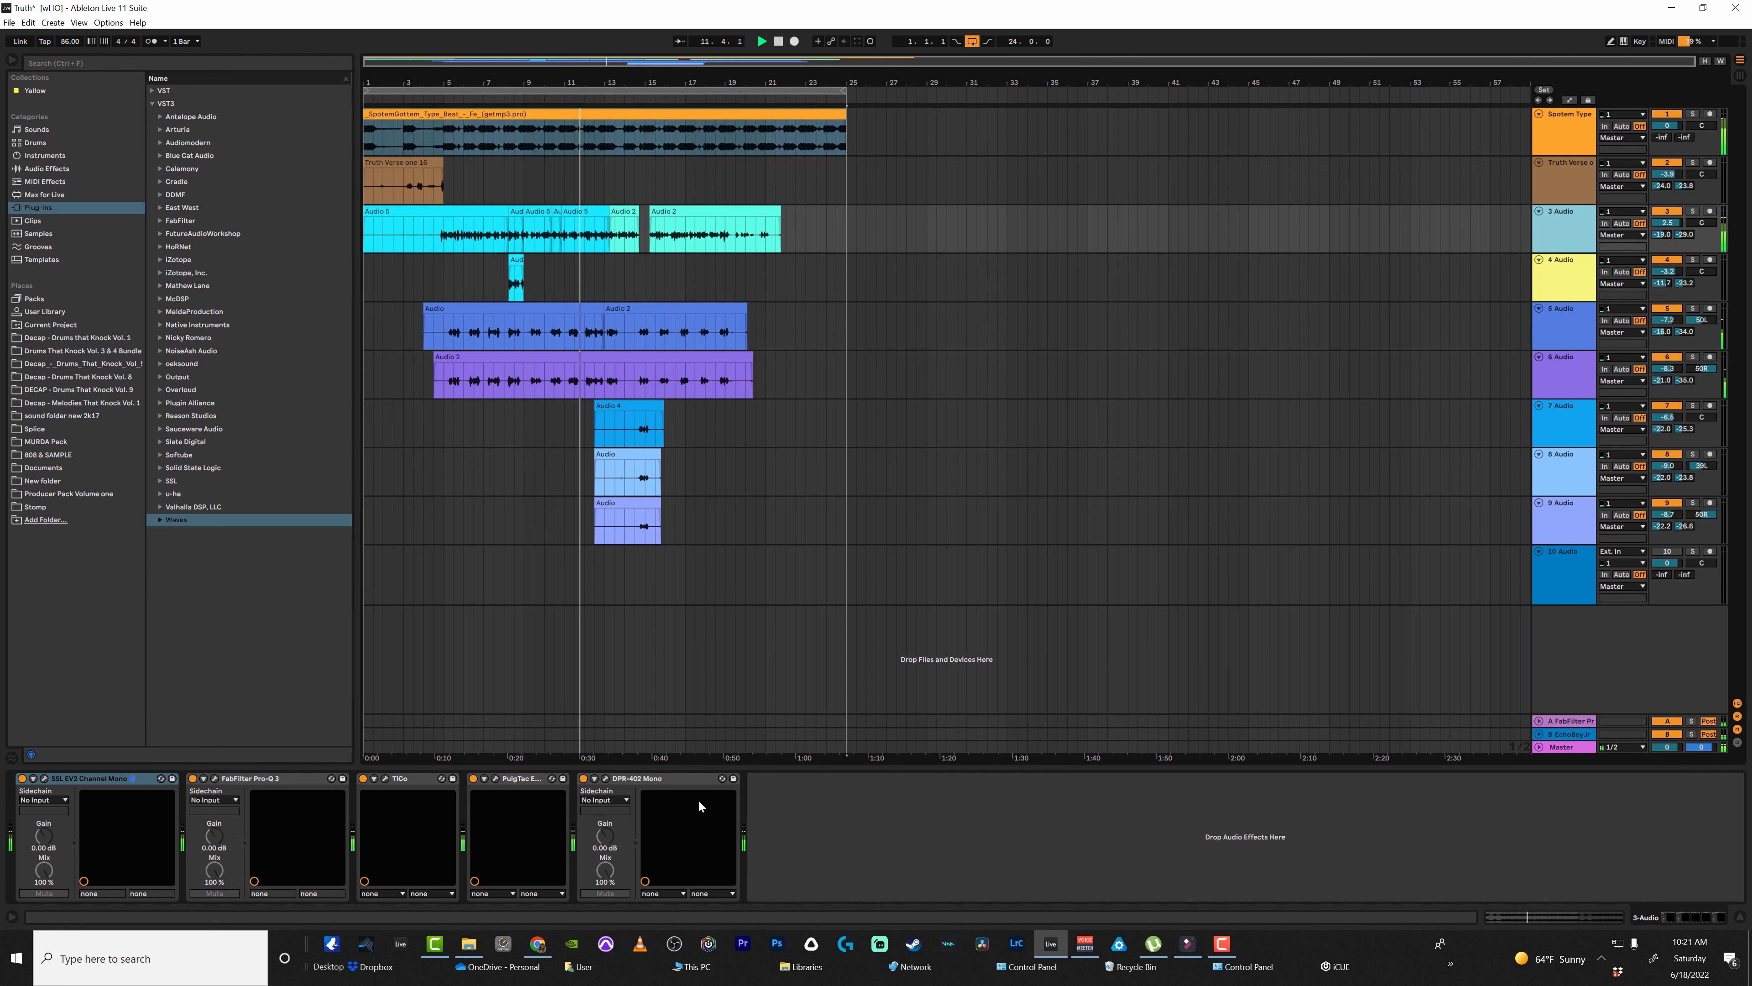
pyautogui.click(495, 778)
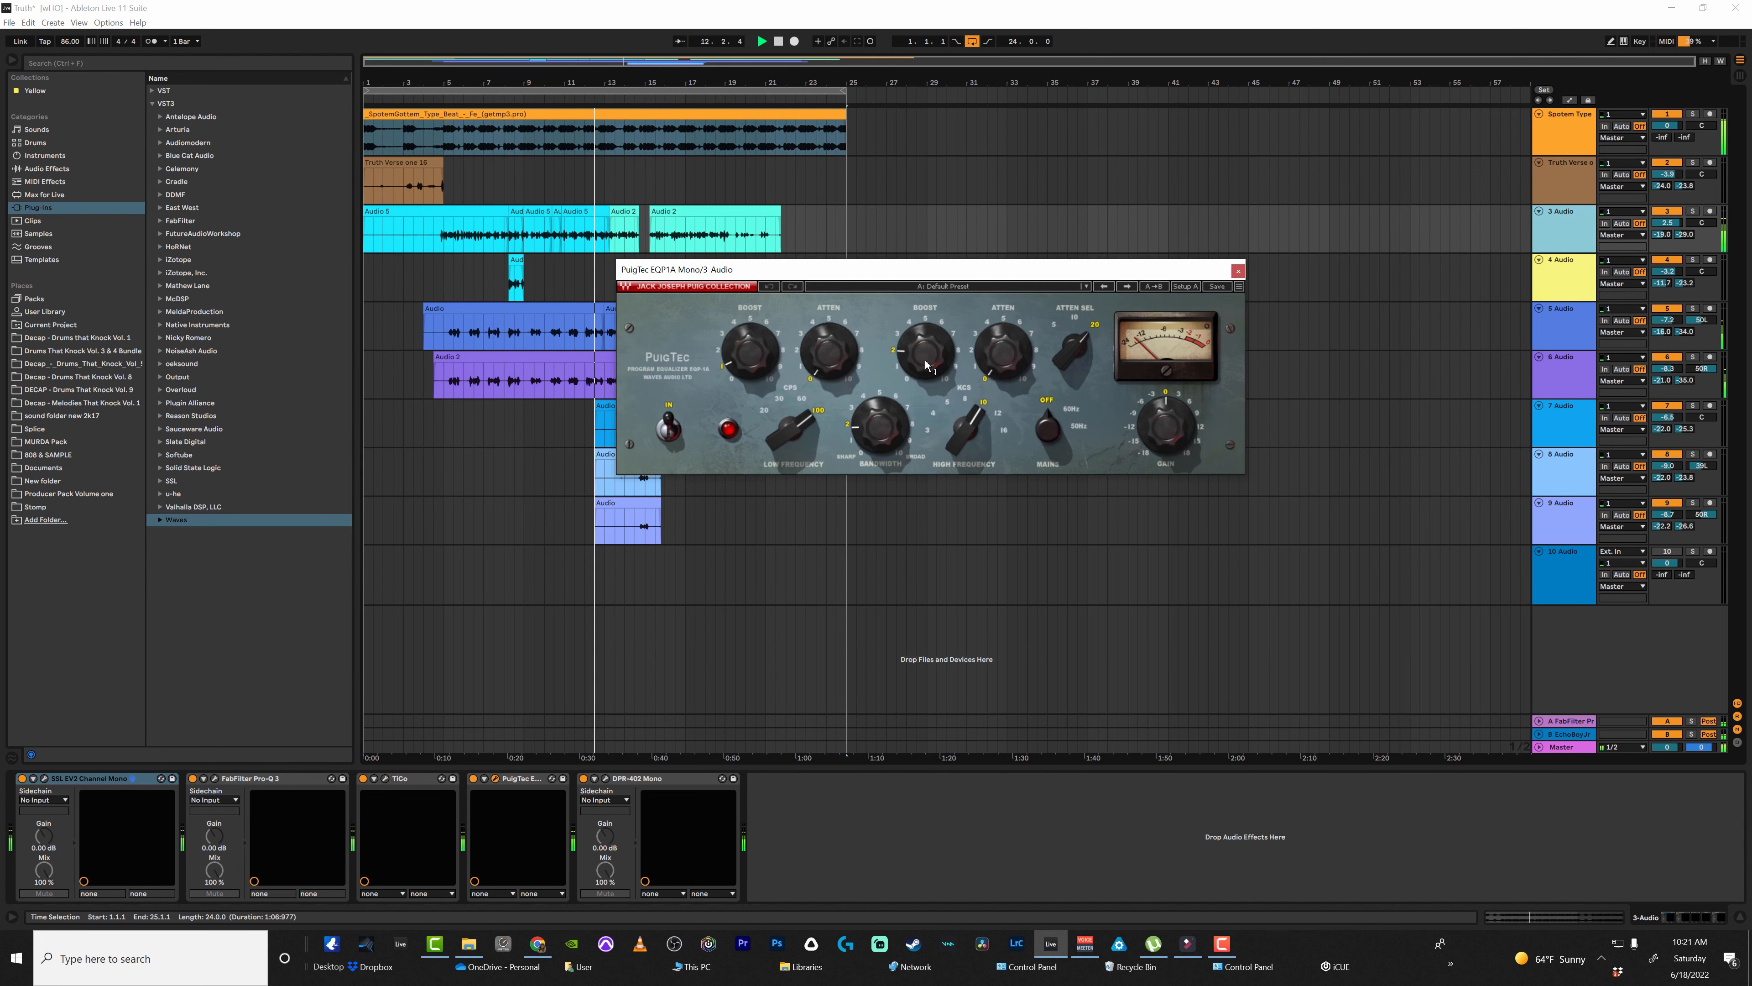
pyautogui.moveTo(918, 367); pyautogui.dragTo(915, 359)
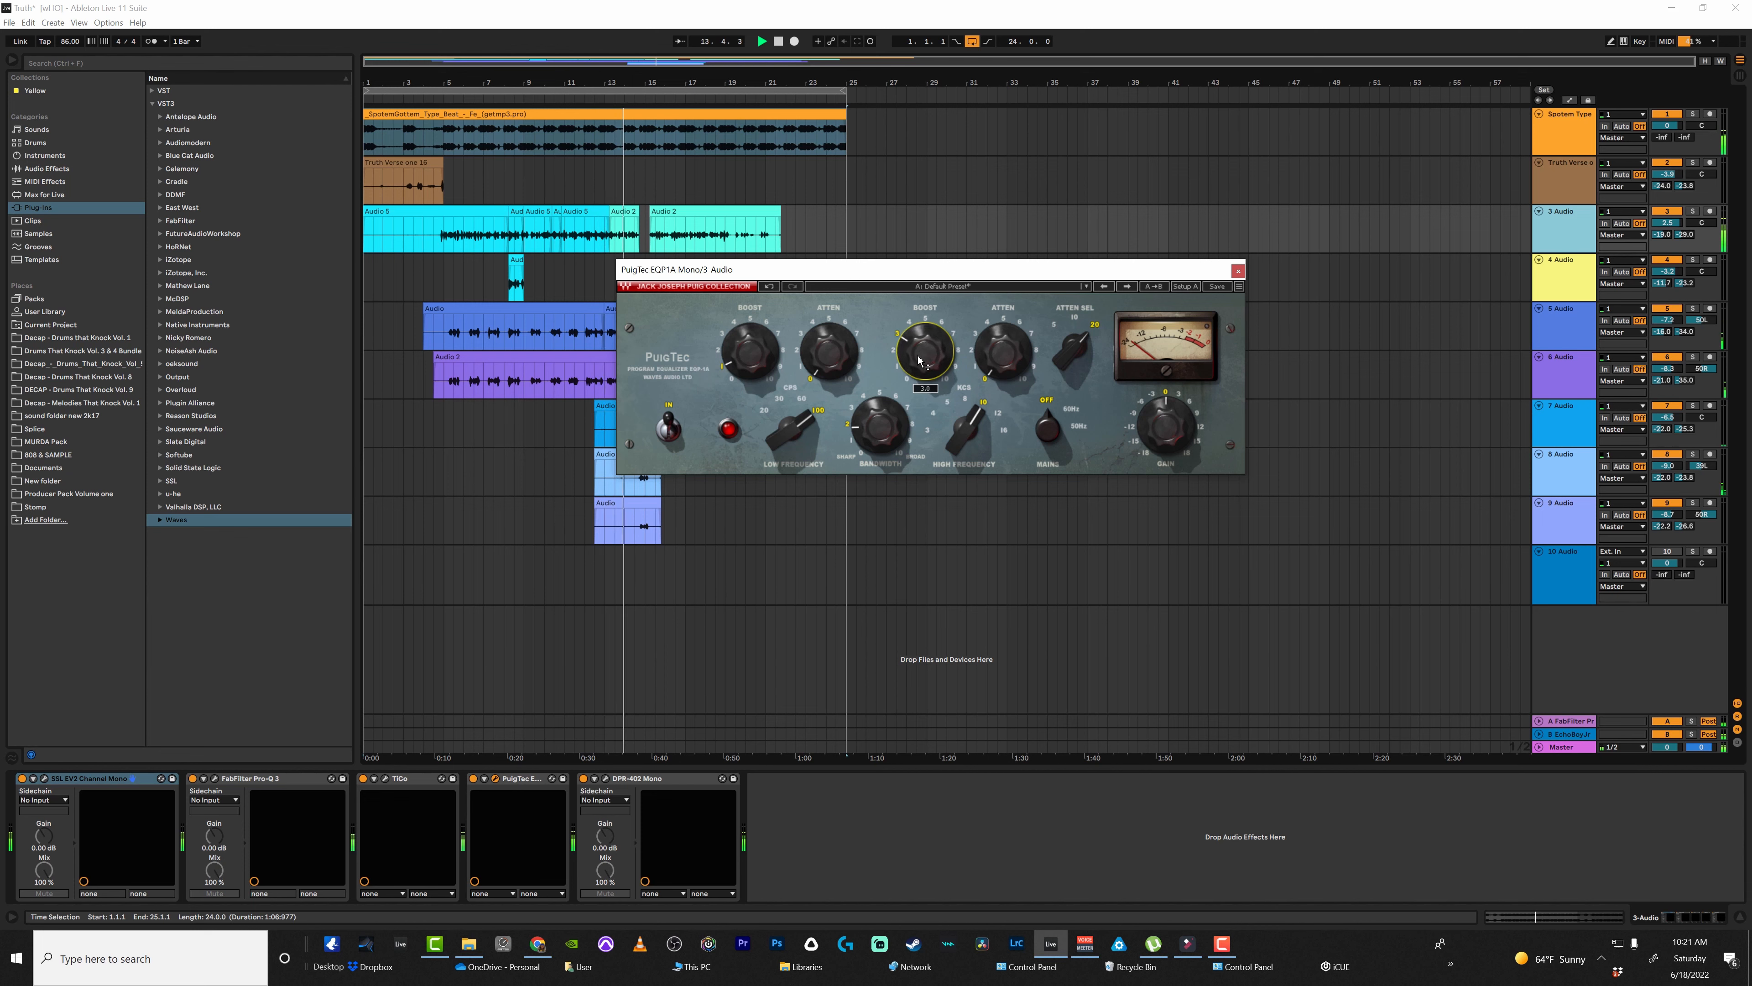
pyautogui.click(1238, 271)
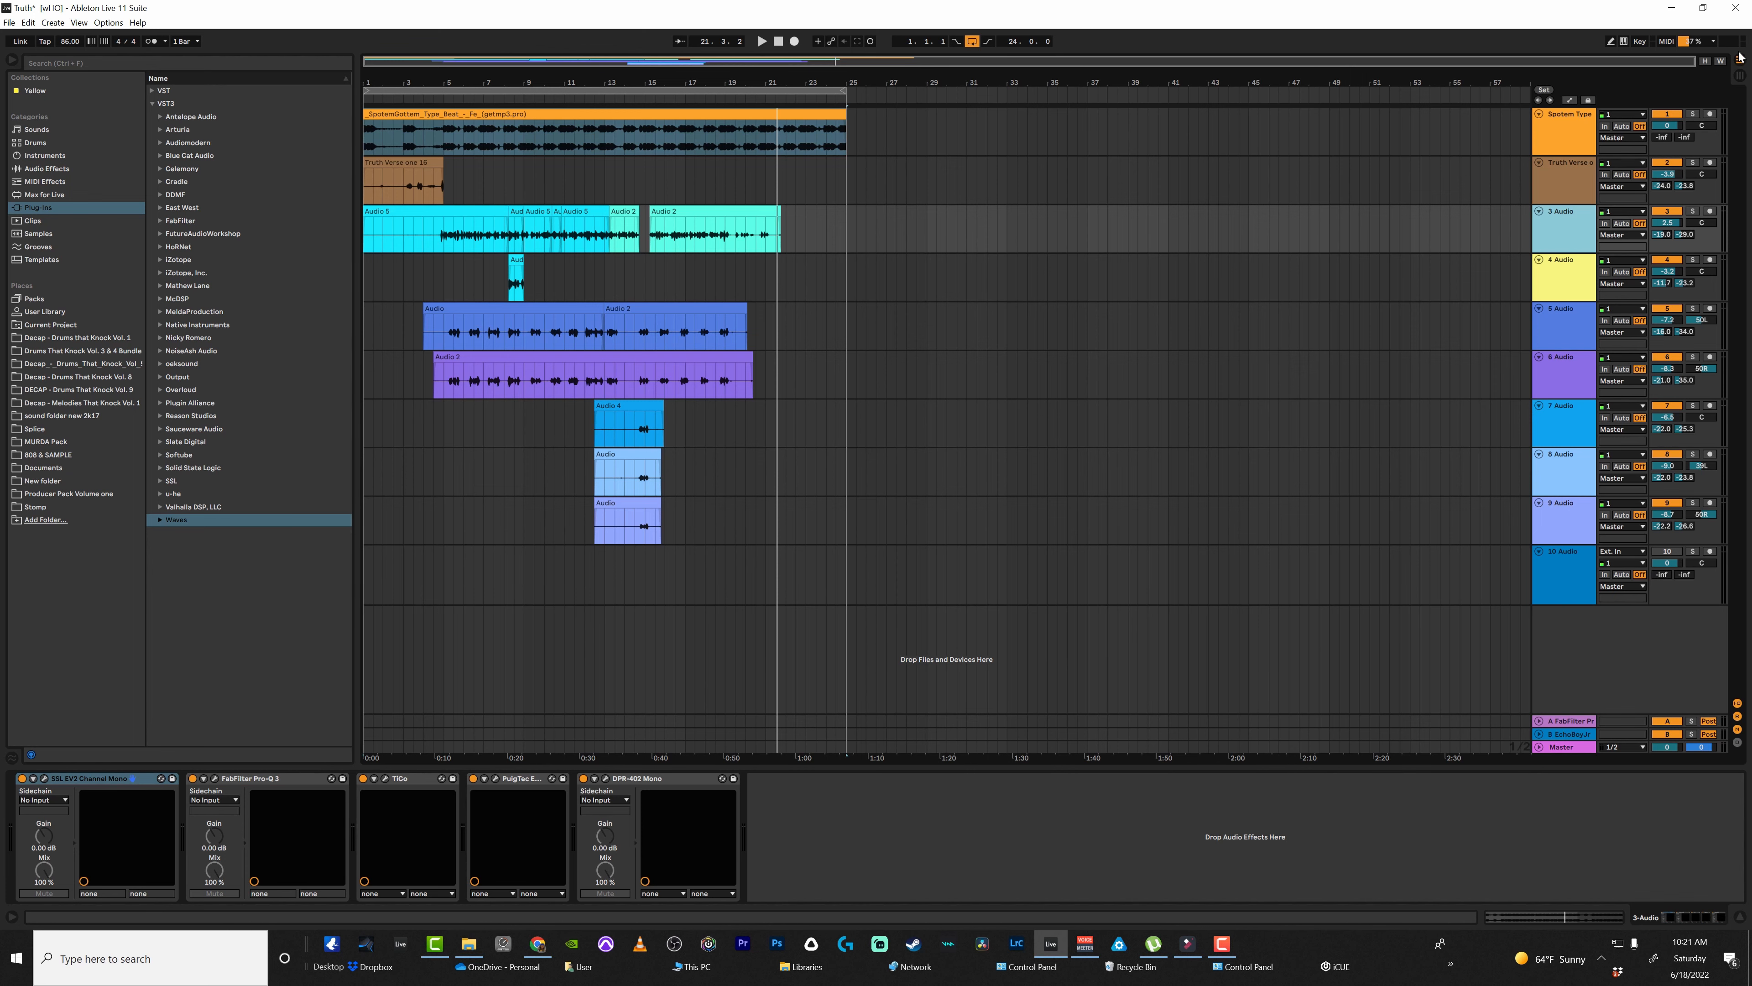
# - Back in Session View, move WLM Plus behind PAZ Meters on the Master and show WLM Plus in place of the PAZ window
pyautogui.click(1740, 77)
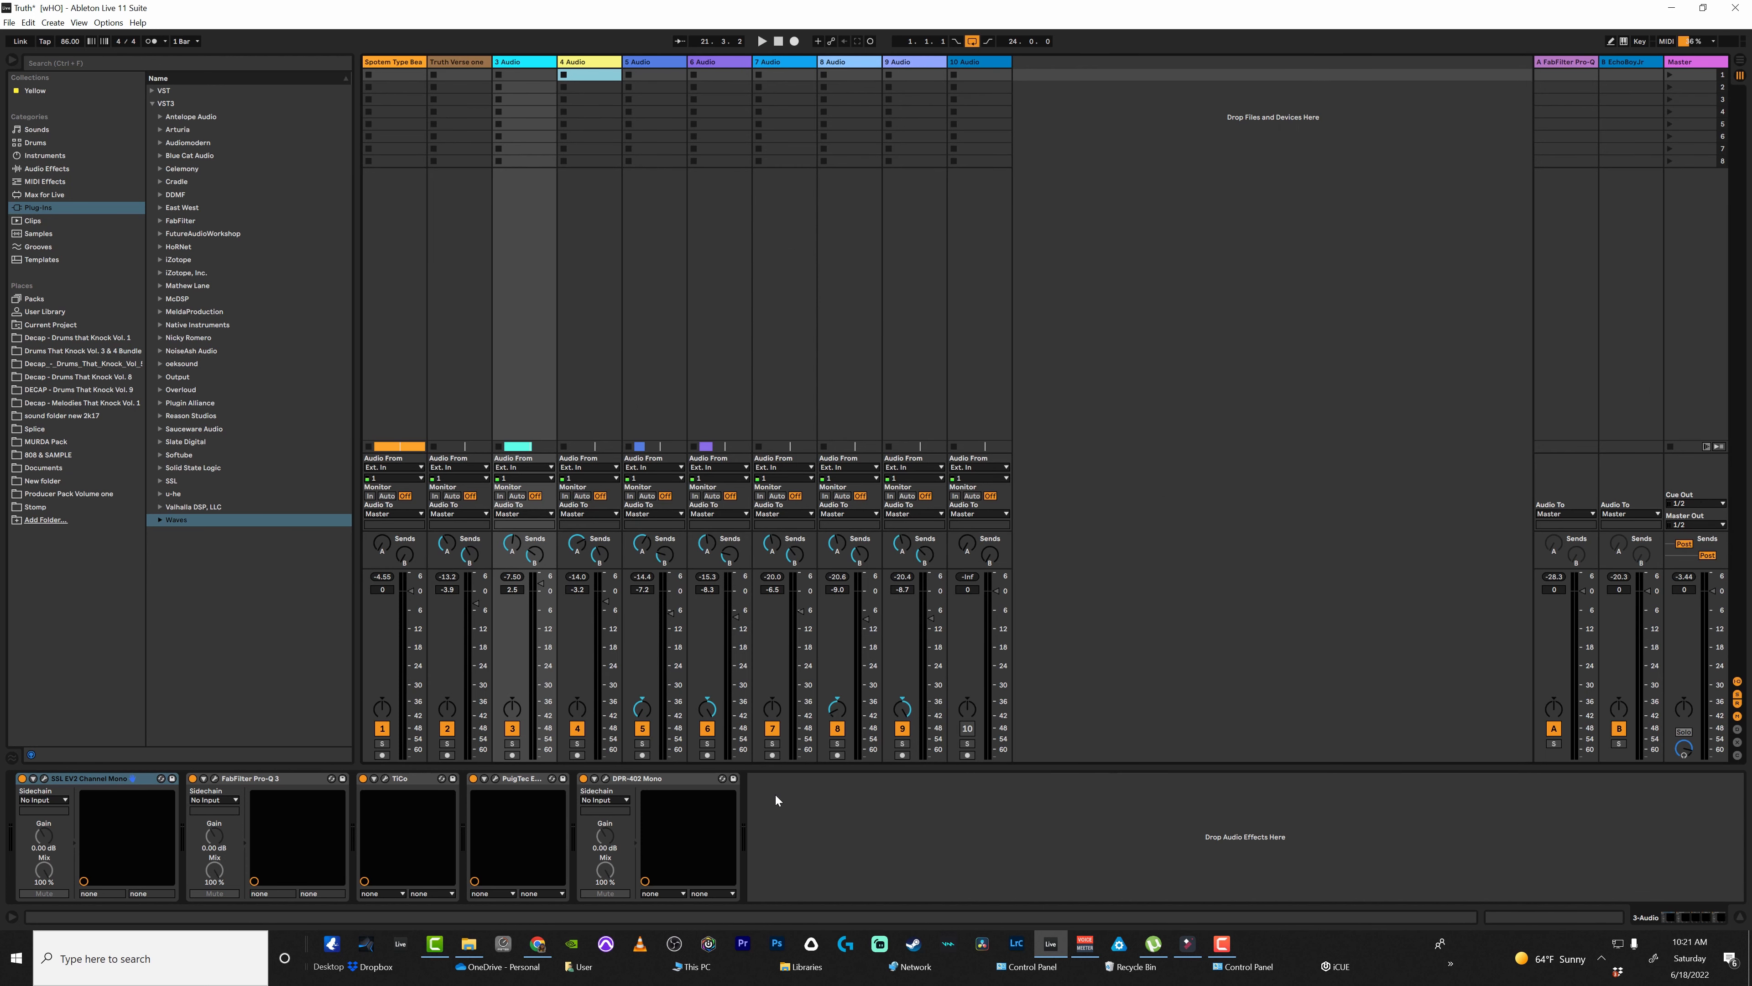
pyautogui.click(1698, 61)
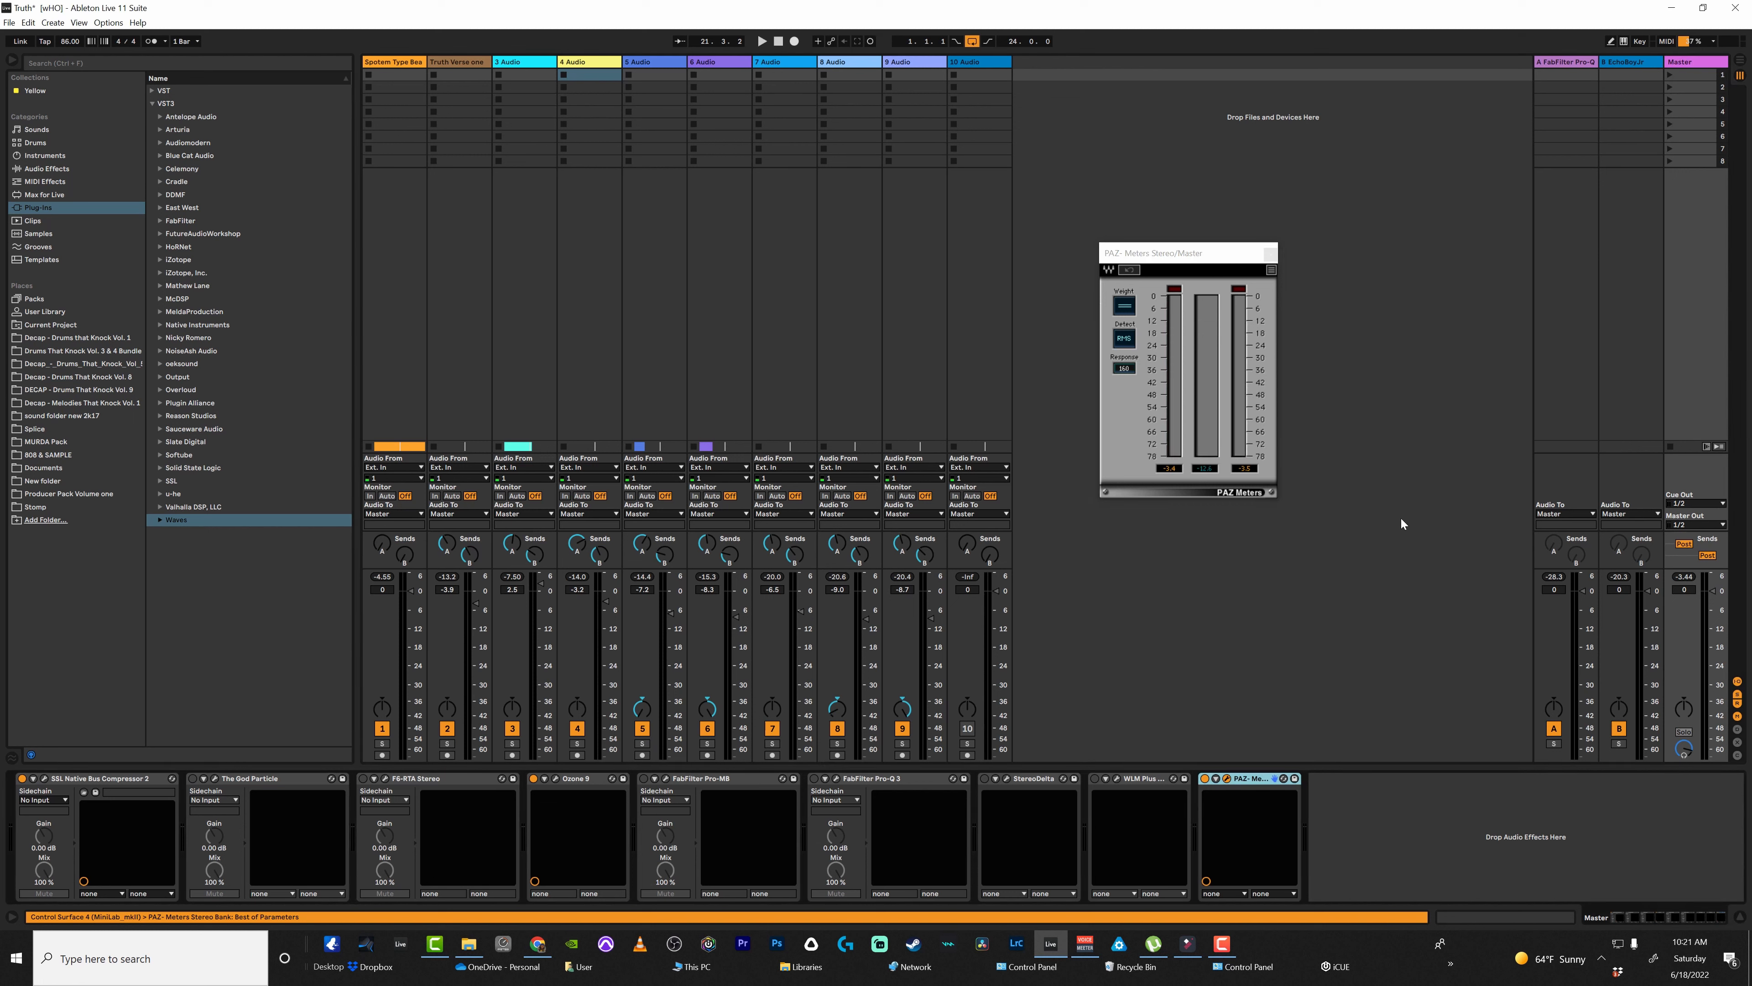
pyautogui.click(1227, 779)
pyautogui.moveTo(1129, 778); pyautogui.dragTo(1252, 789)
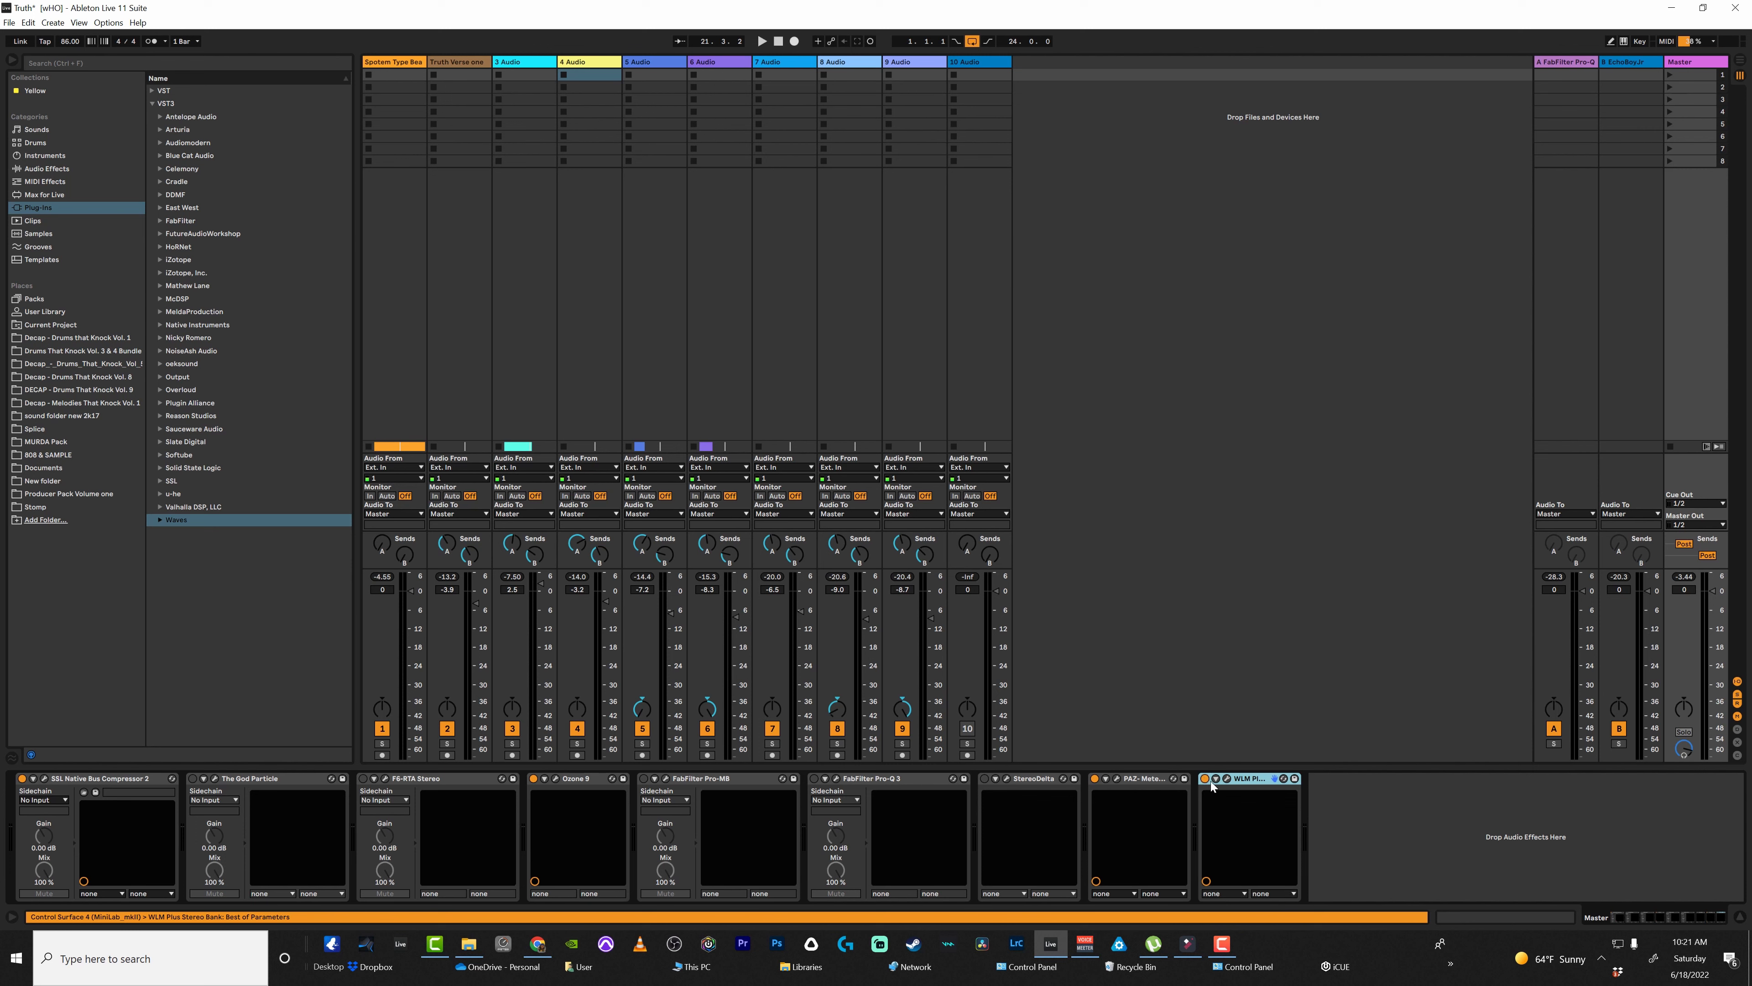
pyautogui.click(1227, 779)
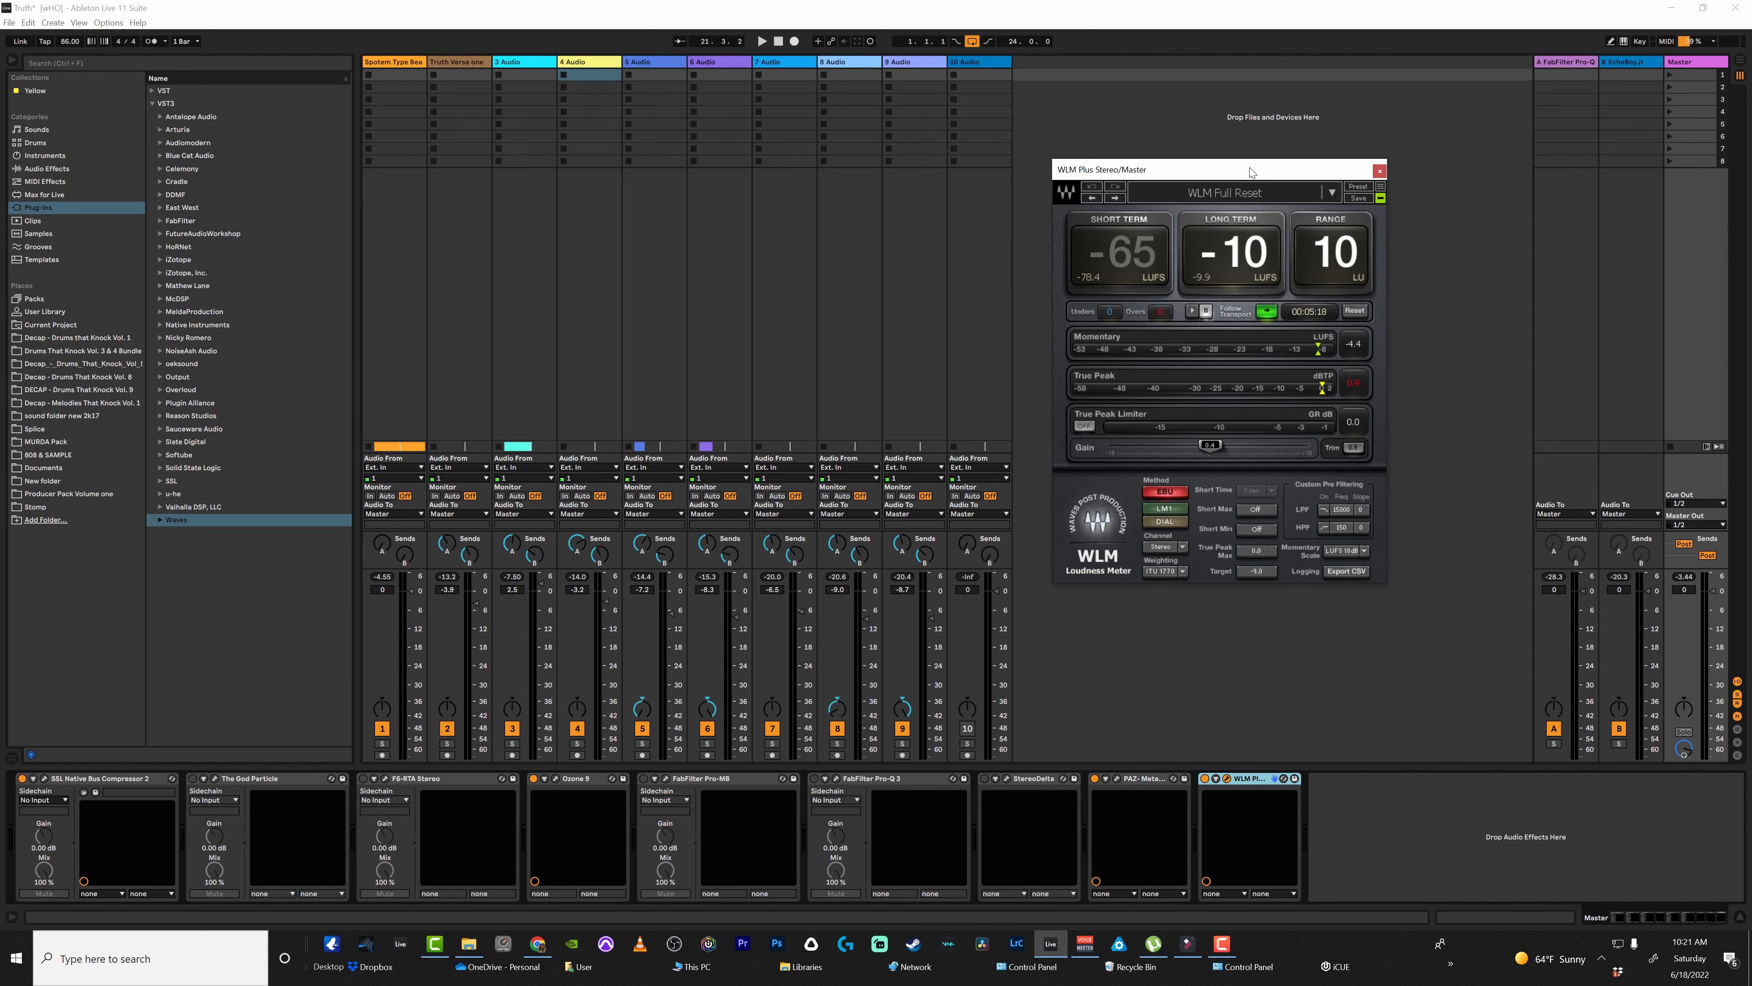
pyautogui.moveTo(1250, 172); pyautogui.dragTo(1301, 176)
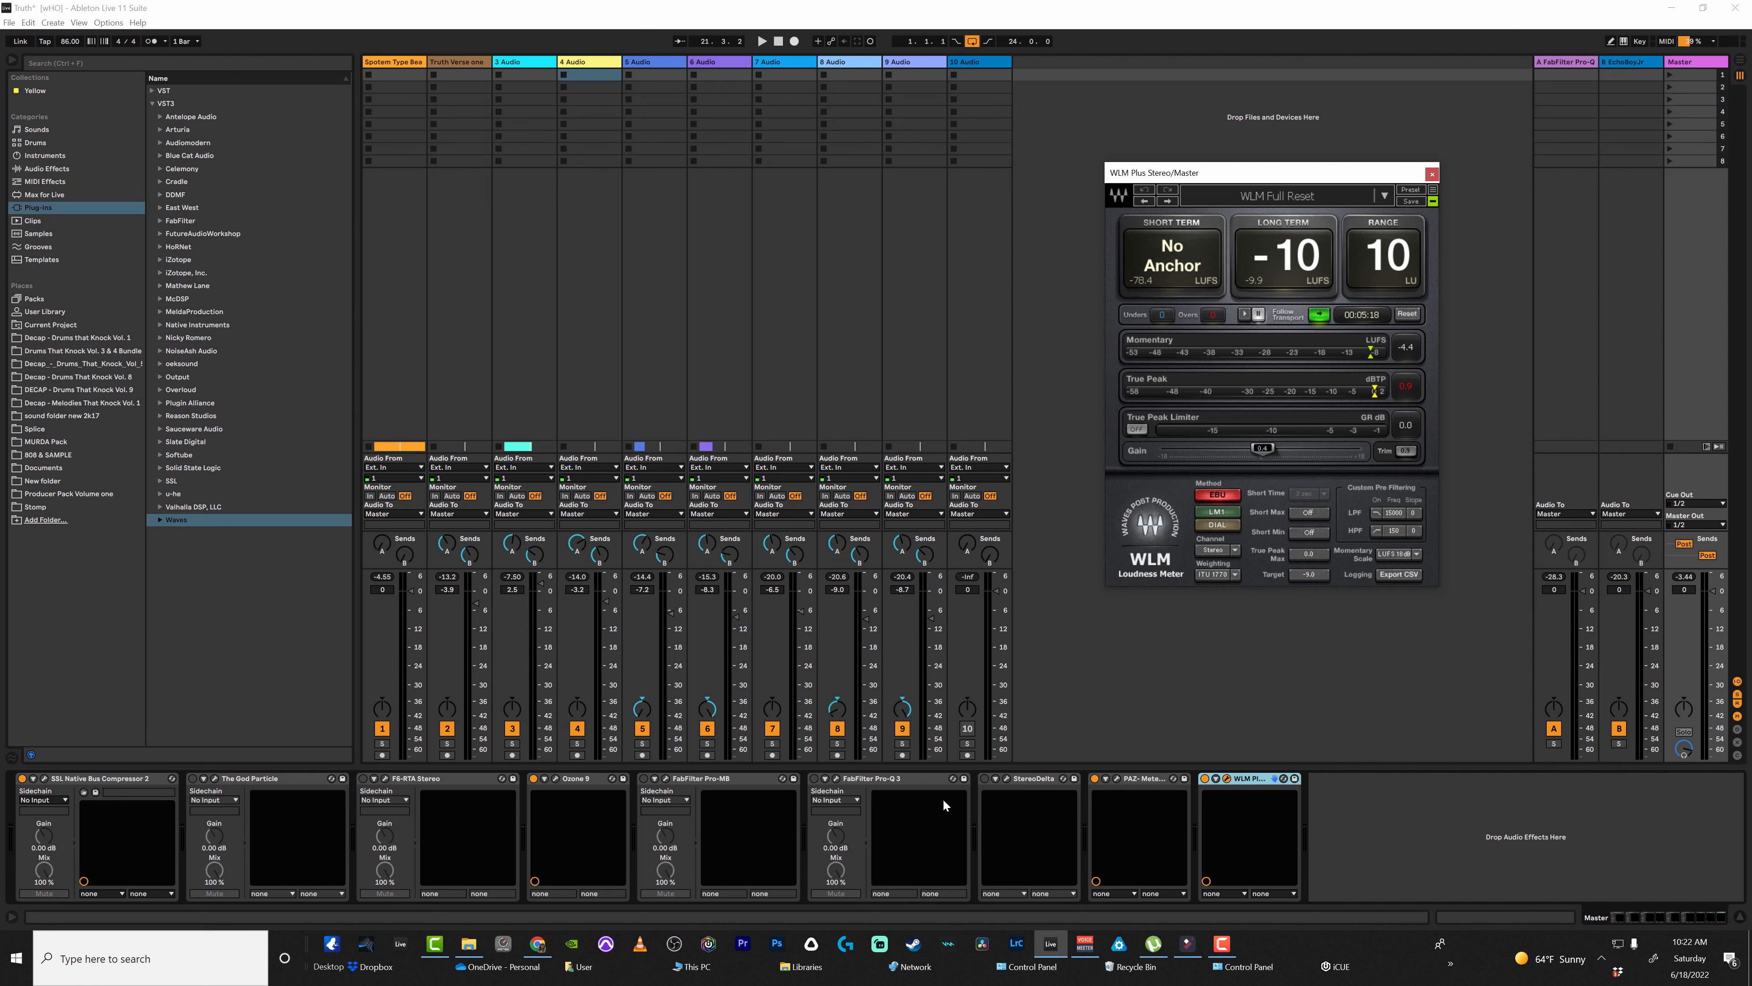
# - Open the Master's FabFilter Pro-Q 3, place it beside the WLM Plus window, and start playback
pyautogui.click(835, 778)
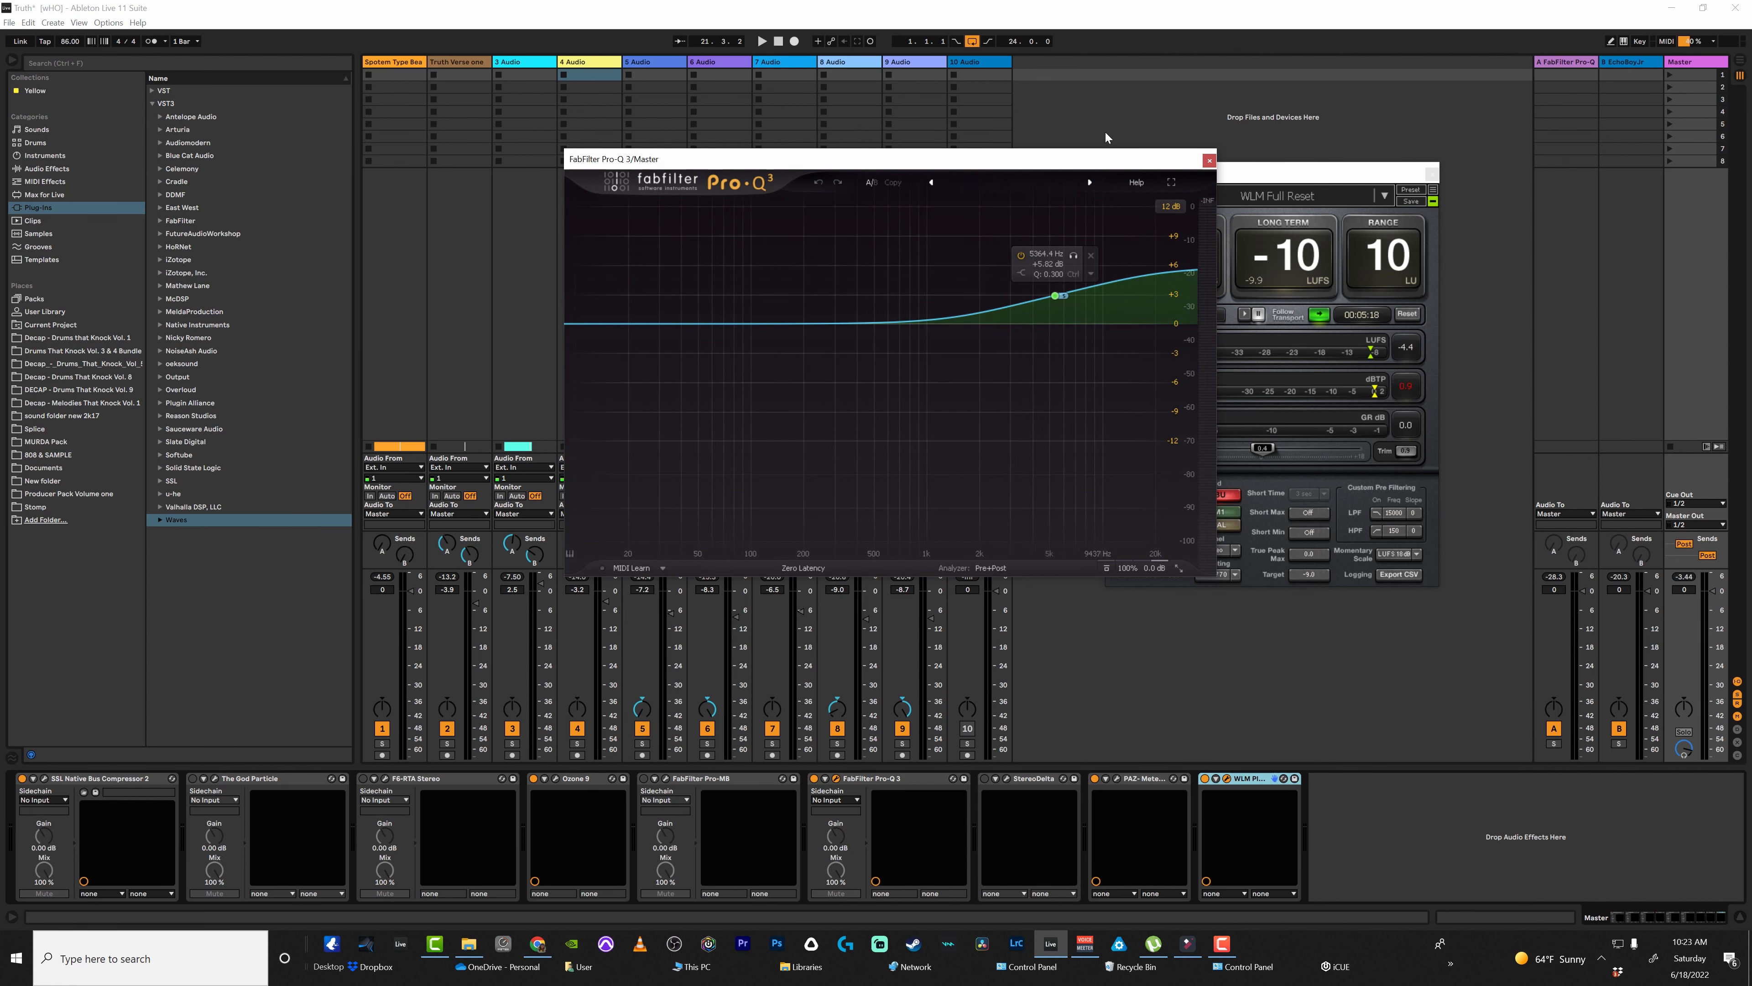
pyautogui.moveTo(1104, 159); pyautogui.dragTo(884, 124)
pyautogui.press('space')
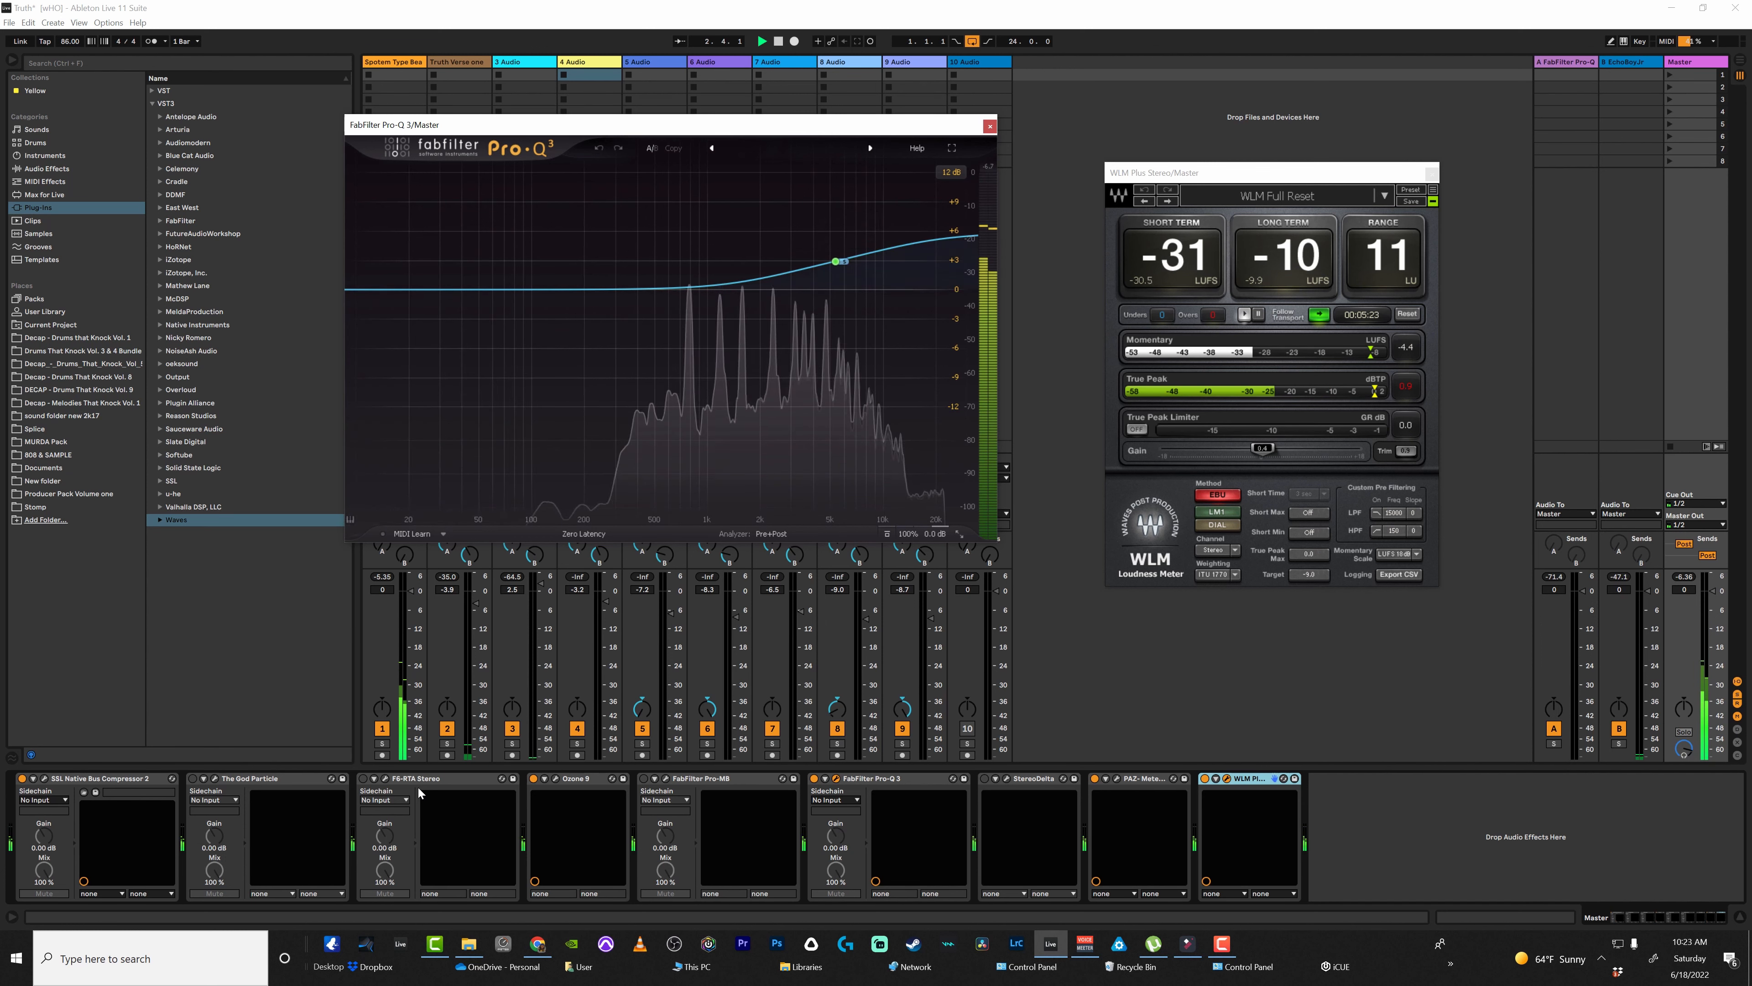
# - Open F6-RTA on the Master, enable it during playback, and close its window
pyautogui.click(385, 778)
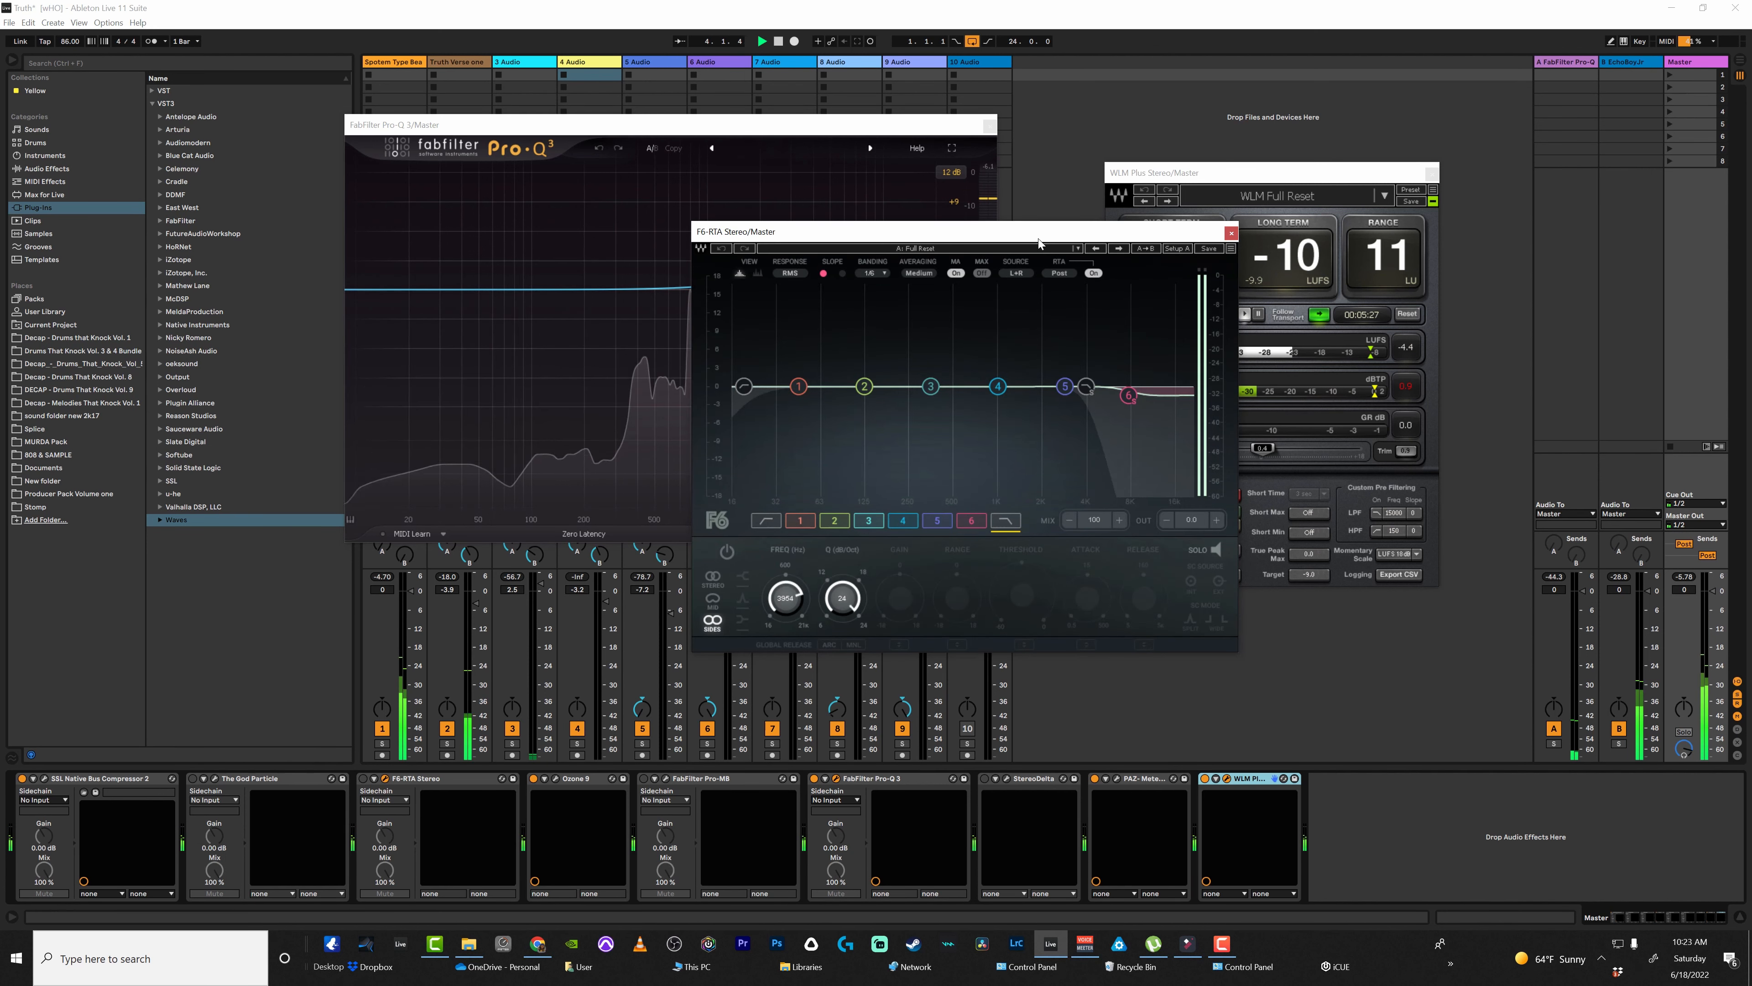
pyautogui.moveTo(1040, 242); pyautogui.dragTo(1224, 273)
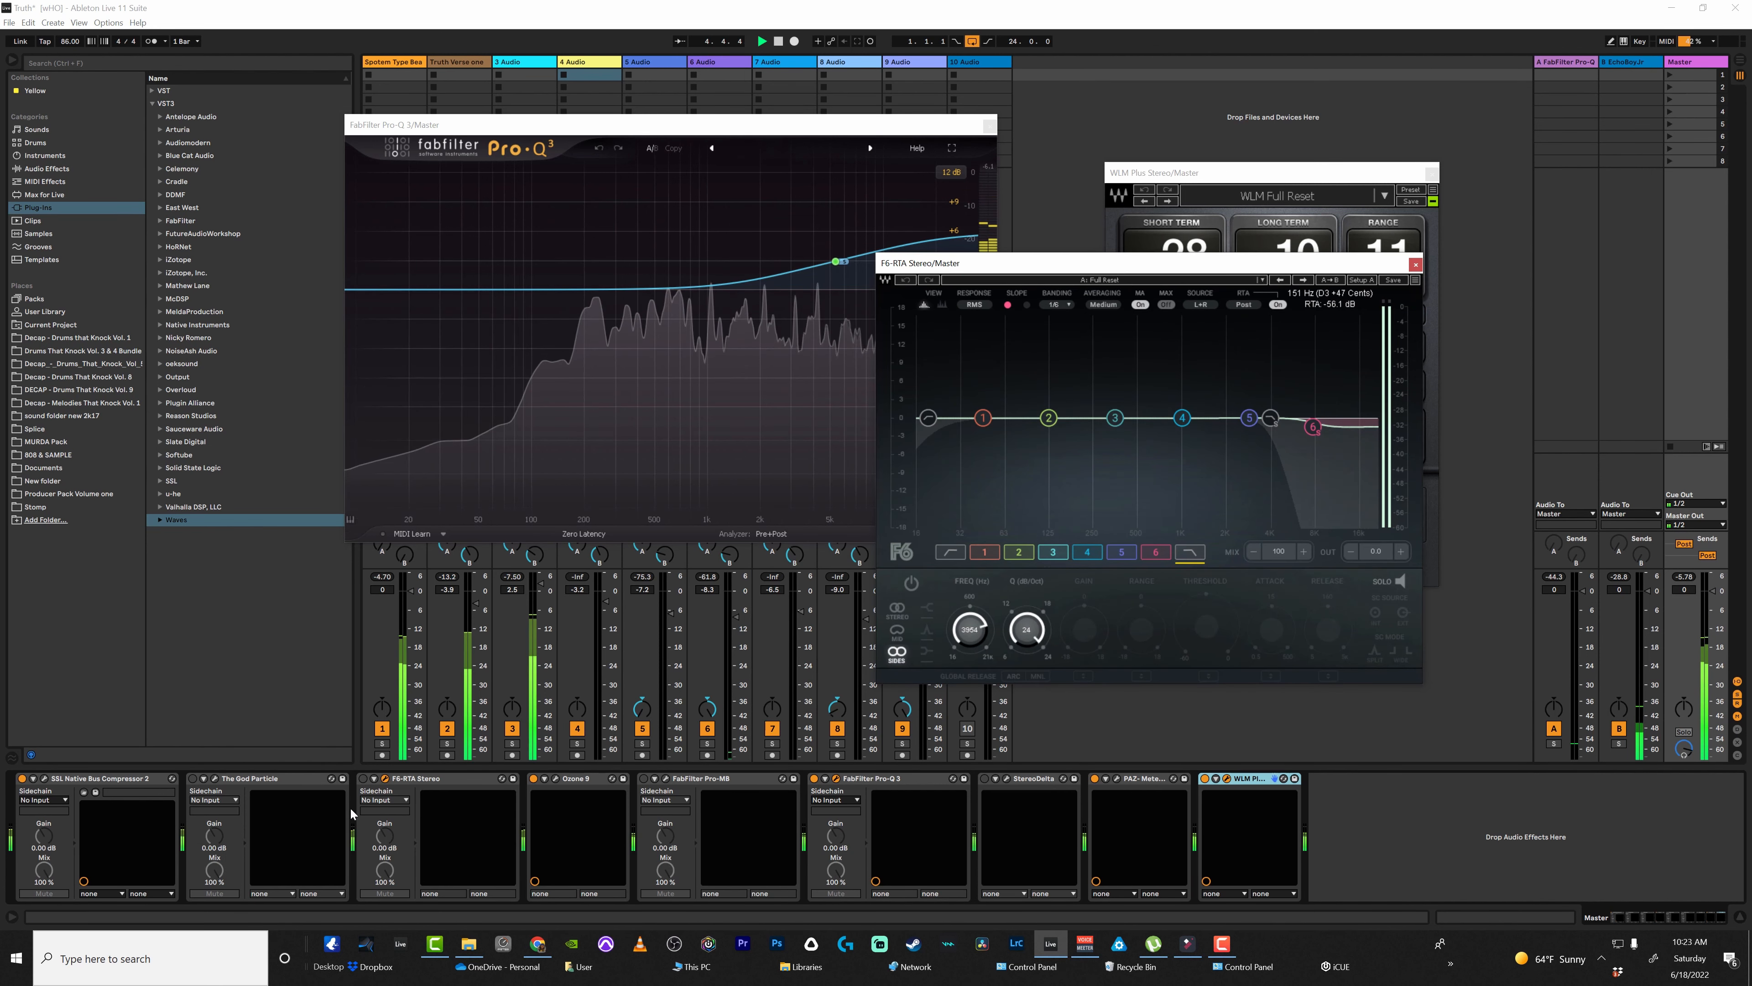
pyautogui.click(364, 780)
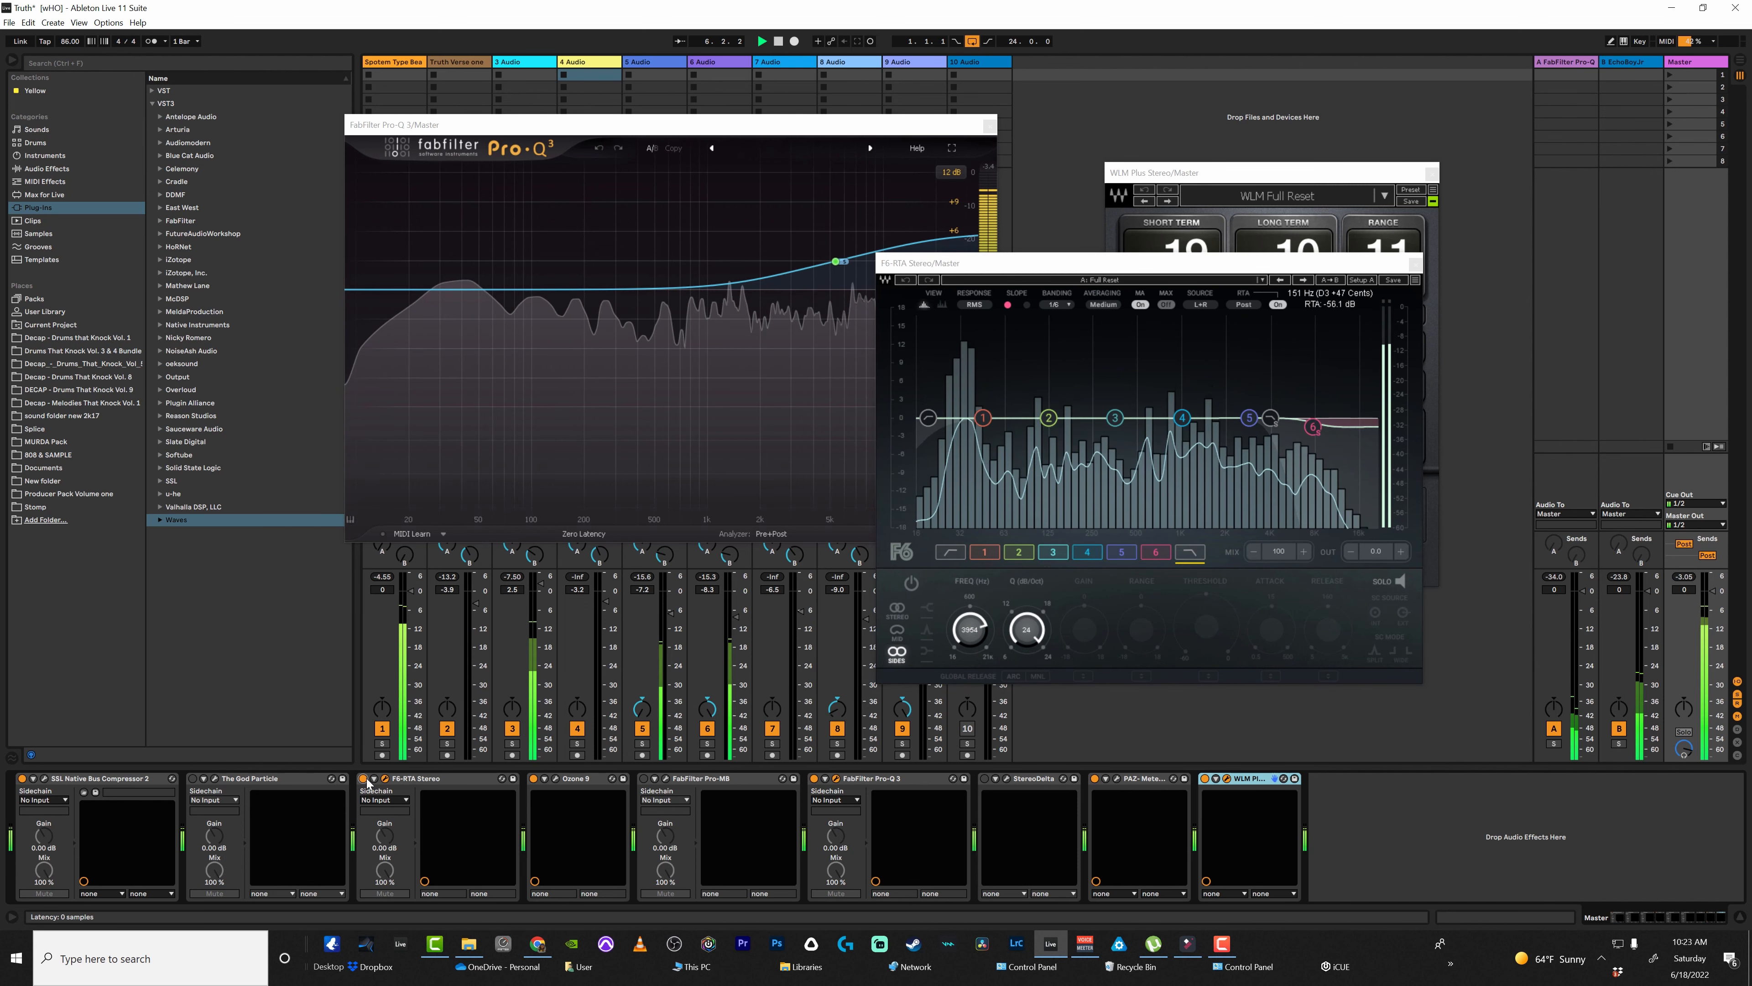
pyautogui.click(1415, 265)
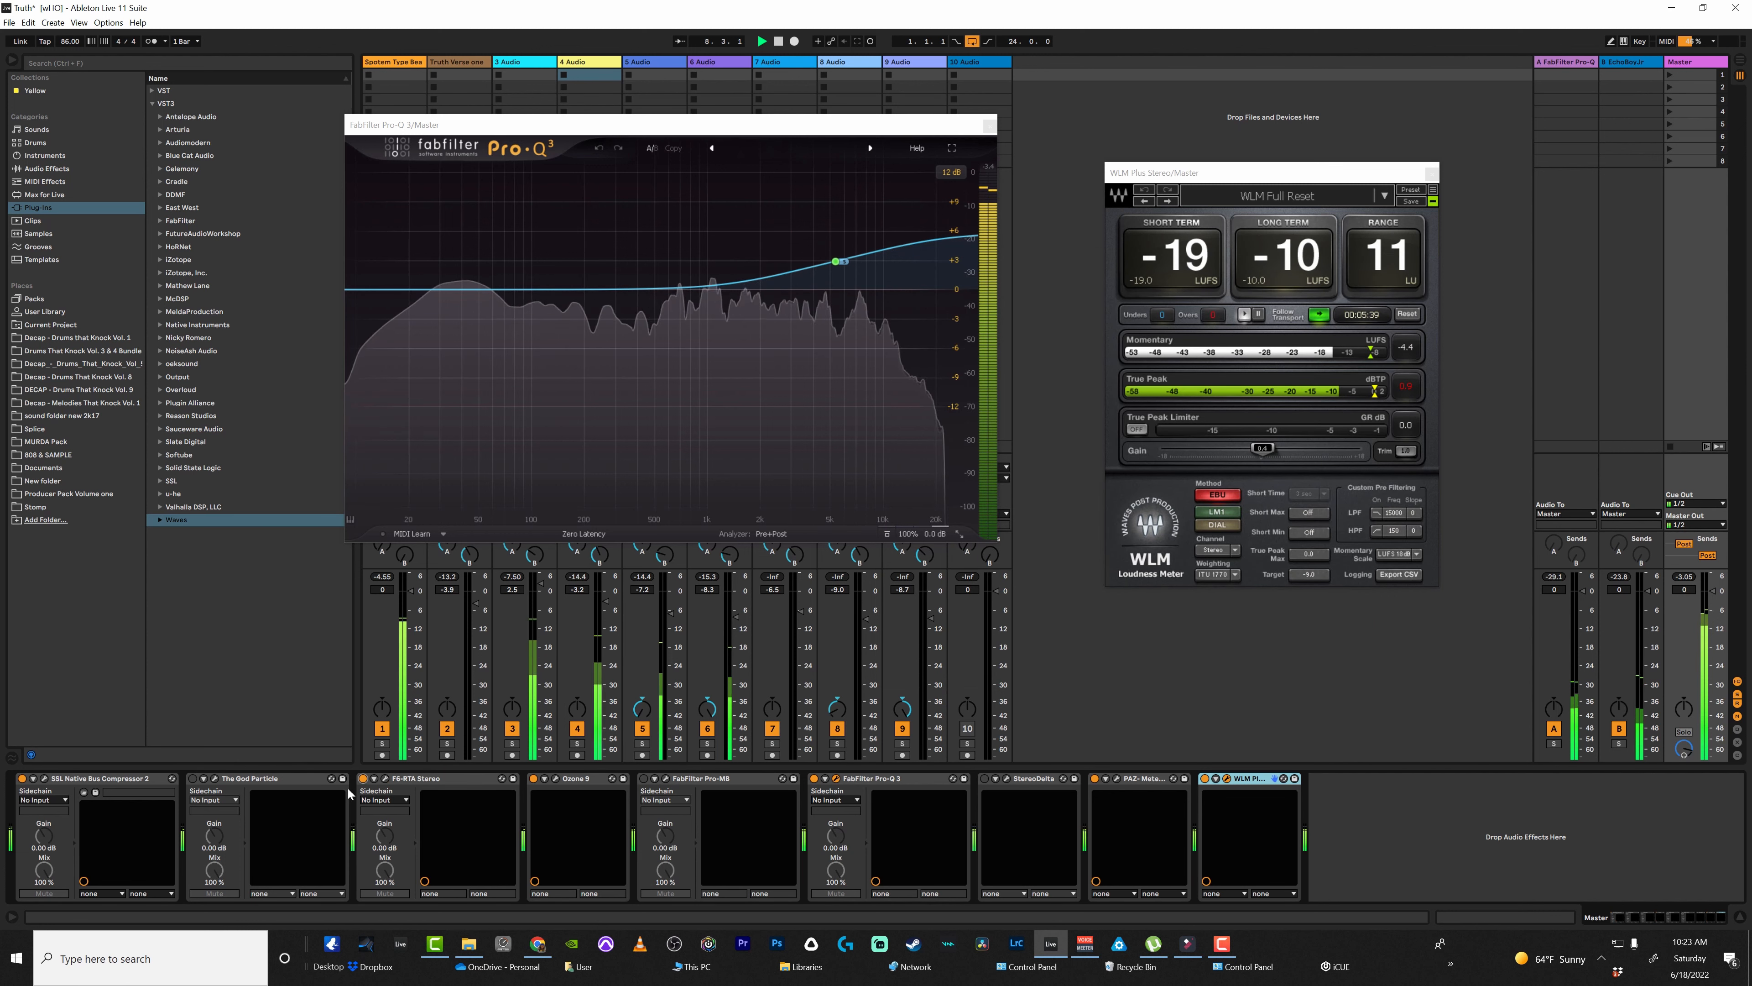
# - Open The God Particle on the Master in place of Pro-Q 3 and adjust its limiter to about 7.1 dB
pyautogui.click(214, 778)
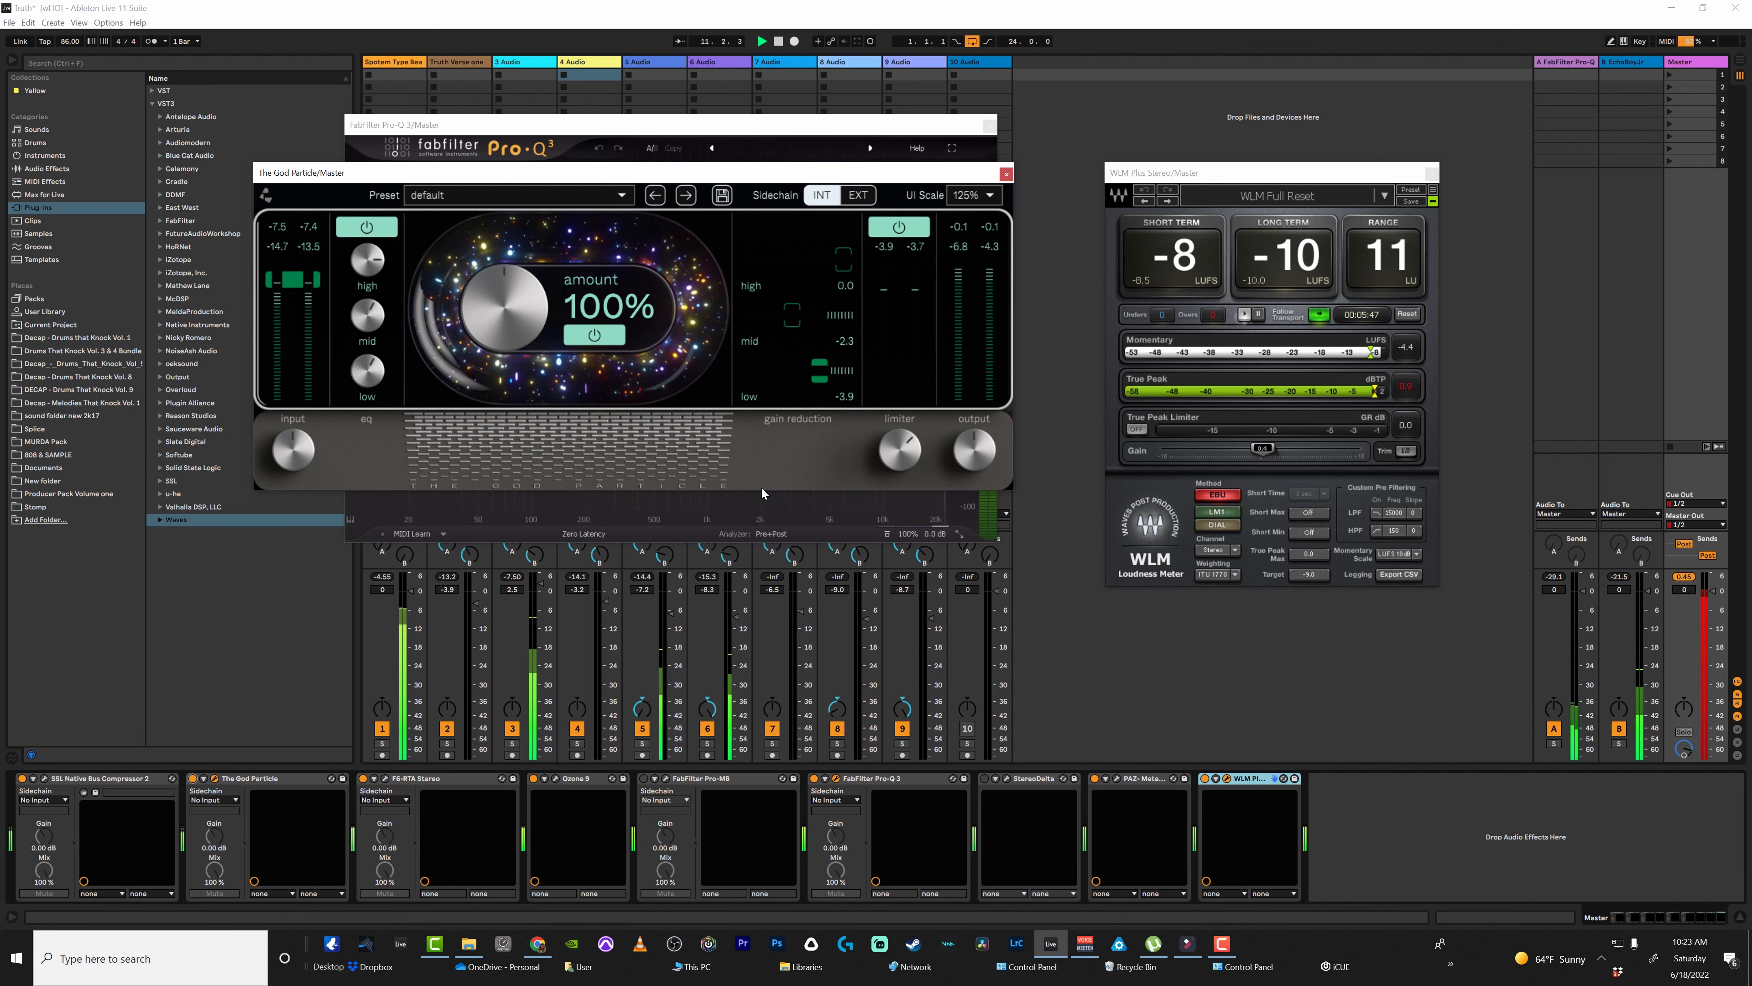
pyautogui.click(989, 125)
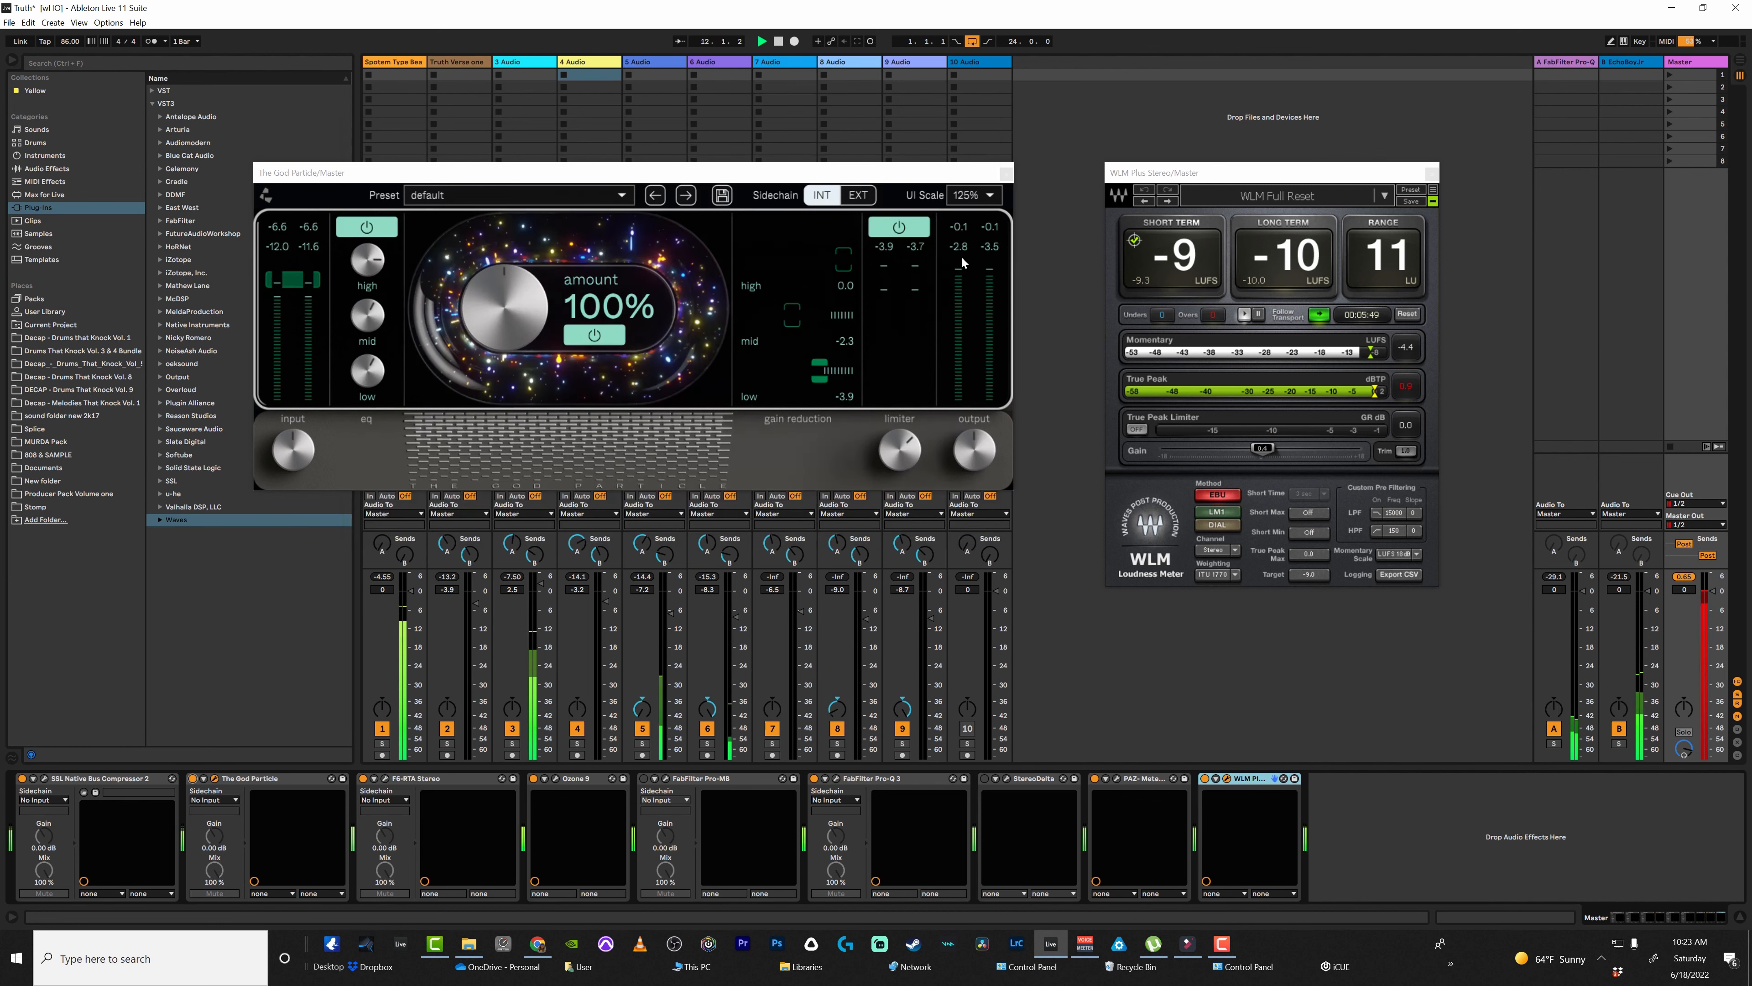
pyautogui.moveTo(896, 172); pyautogui.dragTo(915, 133)
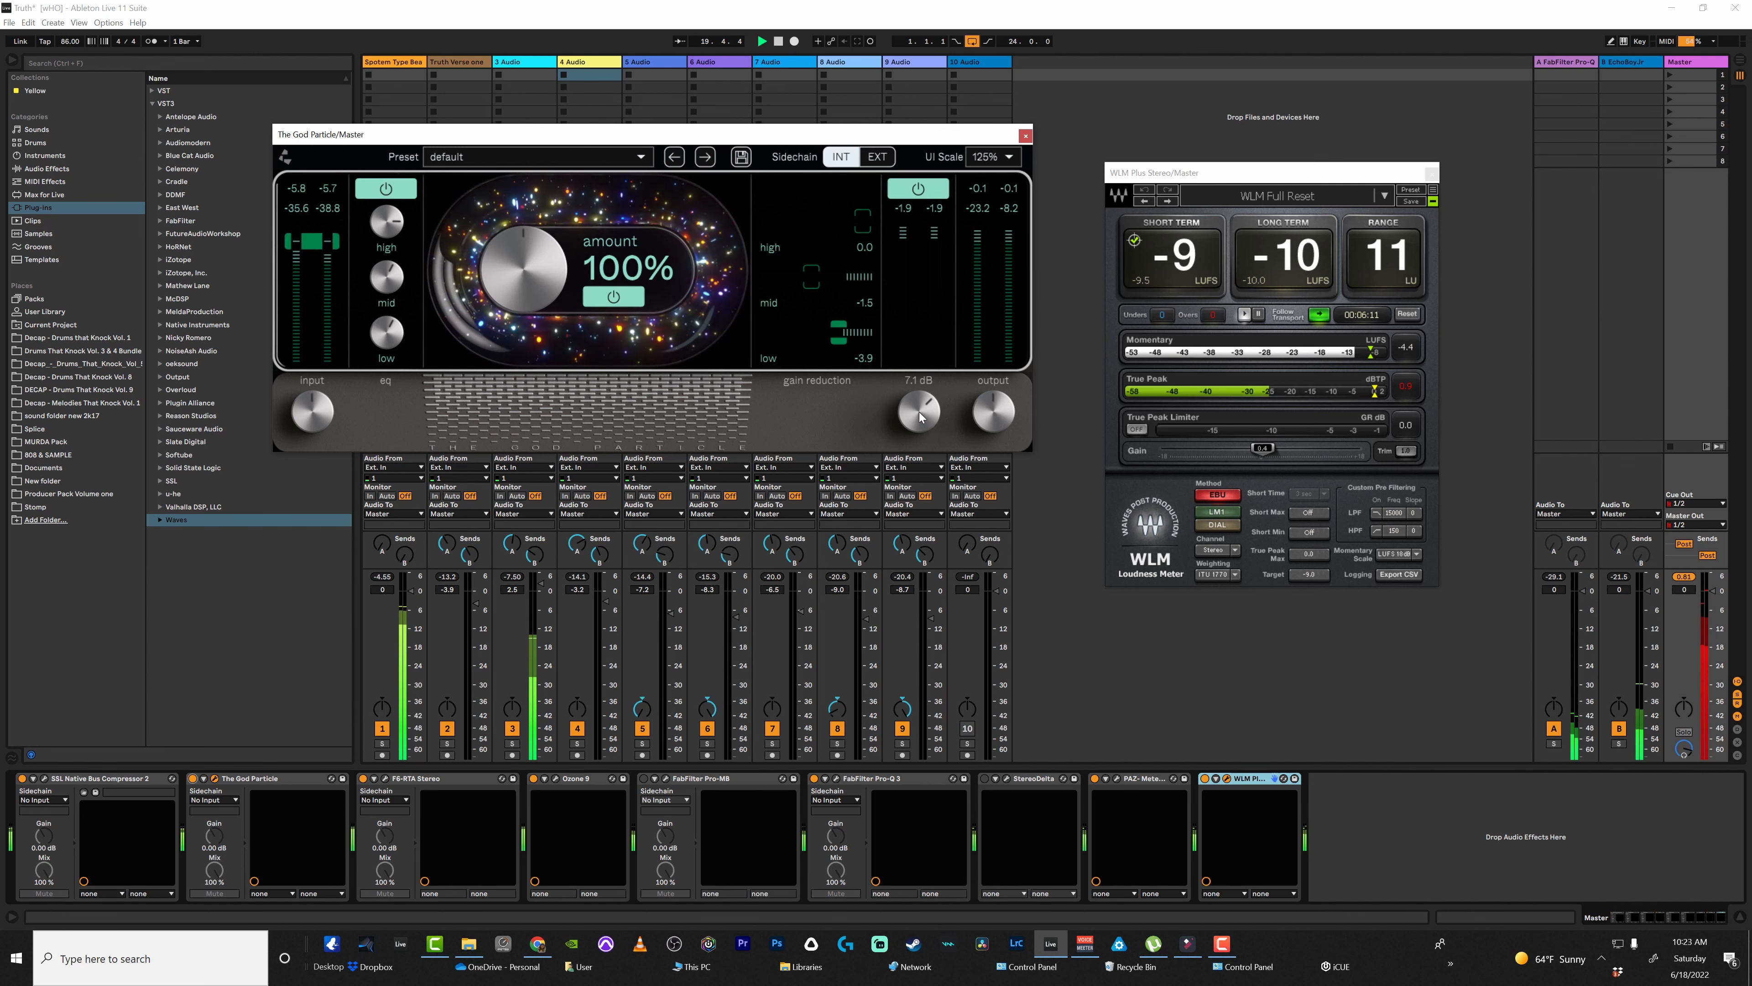
pyautogui.moveTo(918, 421); pyautogui.dragTo(920, 417)
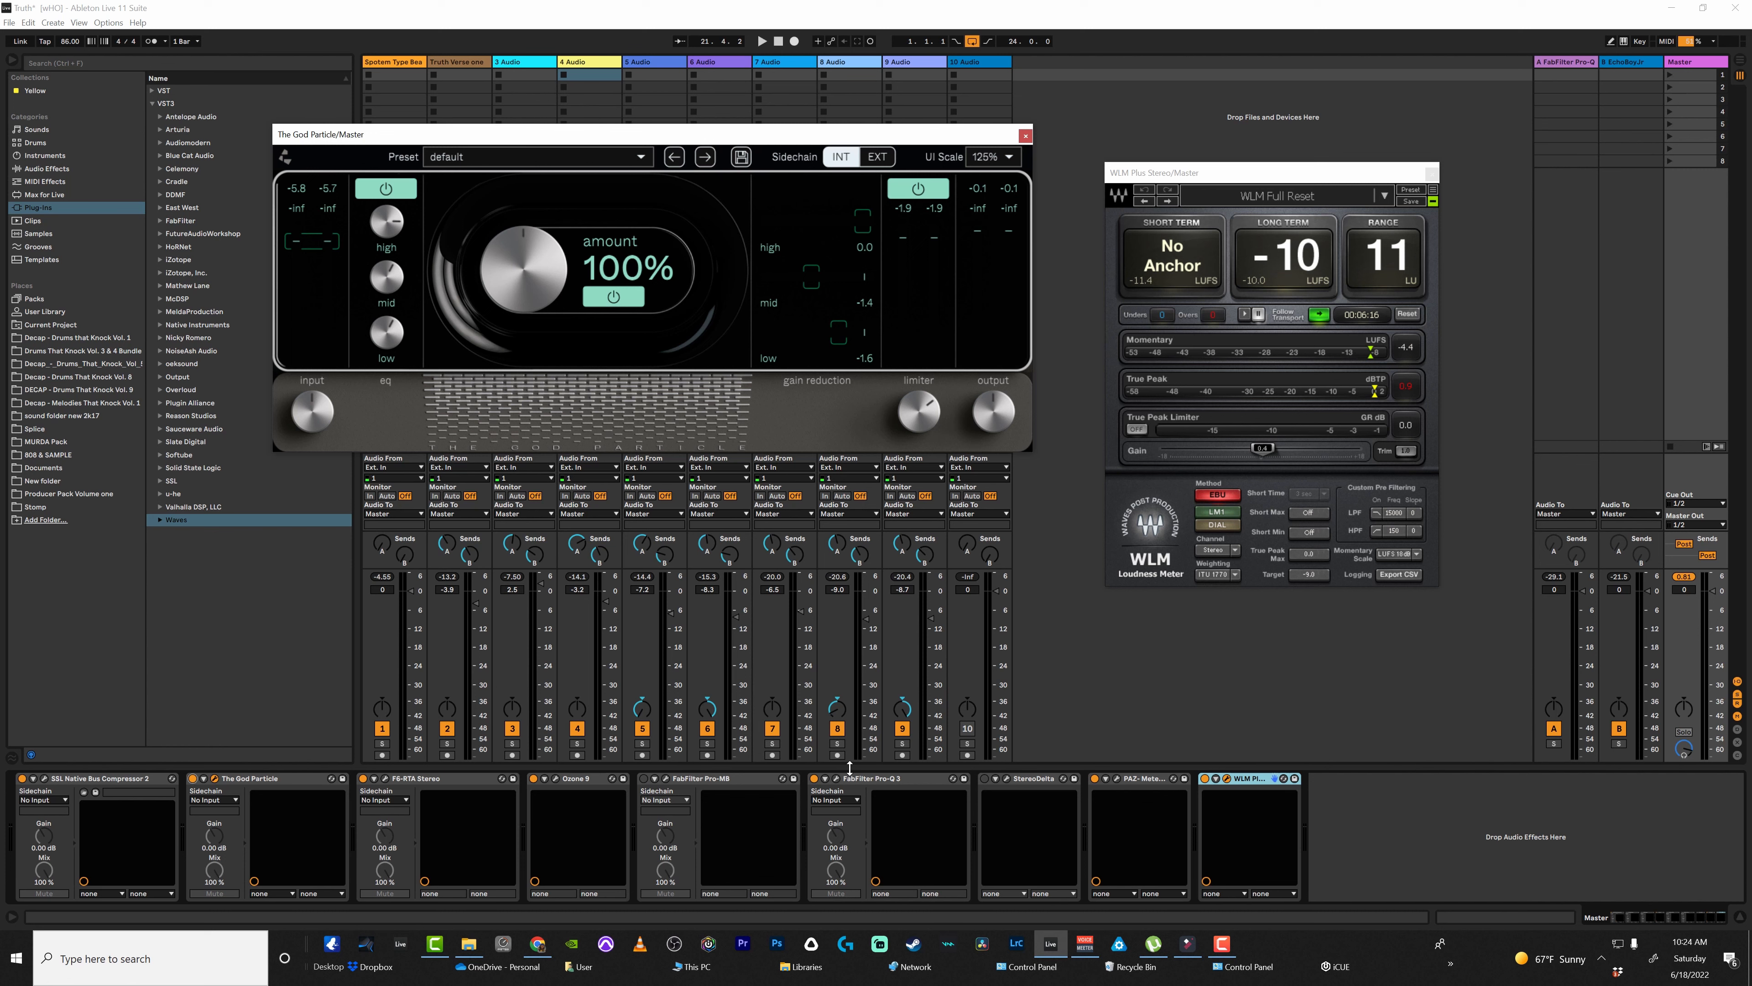
# - Reopen the Master's Pro-Q 3 and inspect the high-shelf band's gain and side processing settings
pyautogui.click(838, 780)
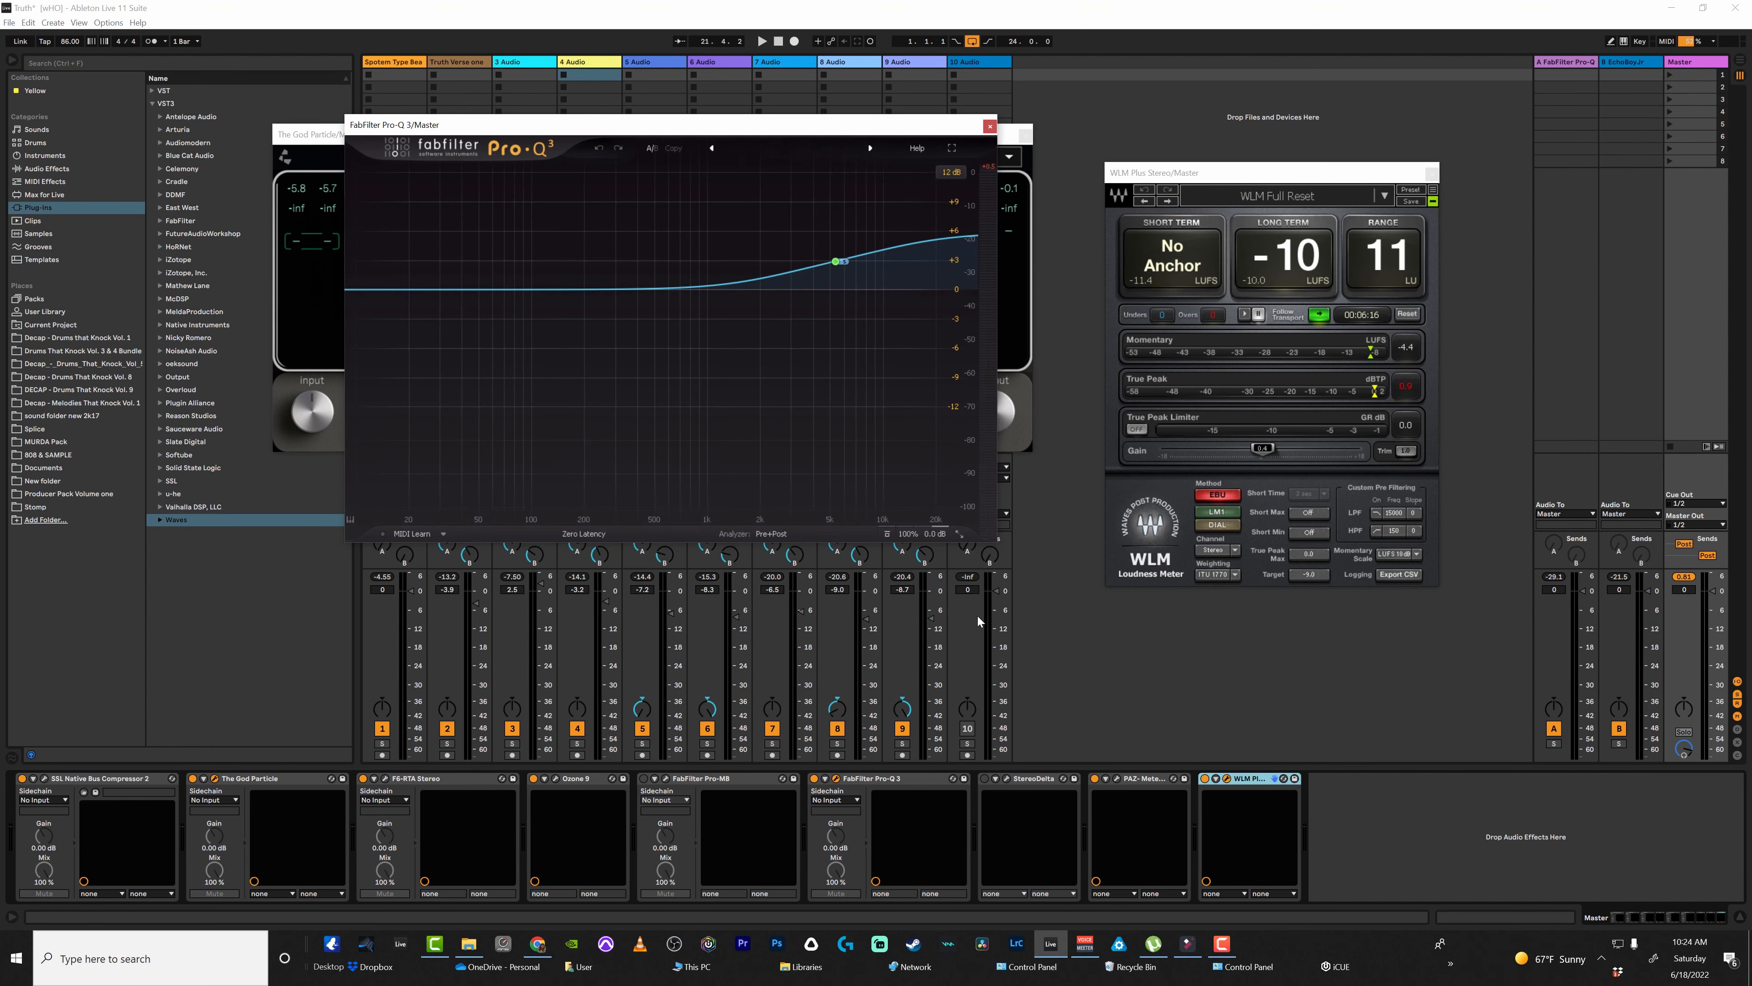
pyautogui.moveTo(838, 264)
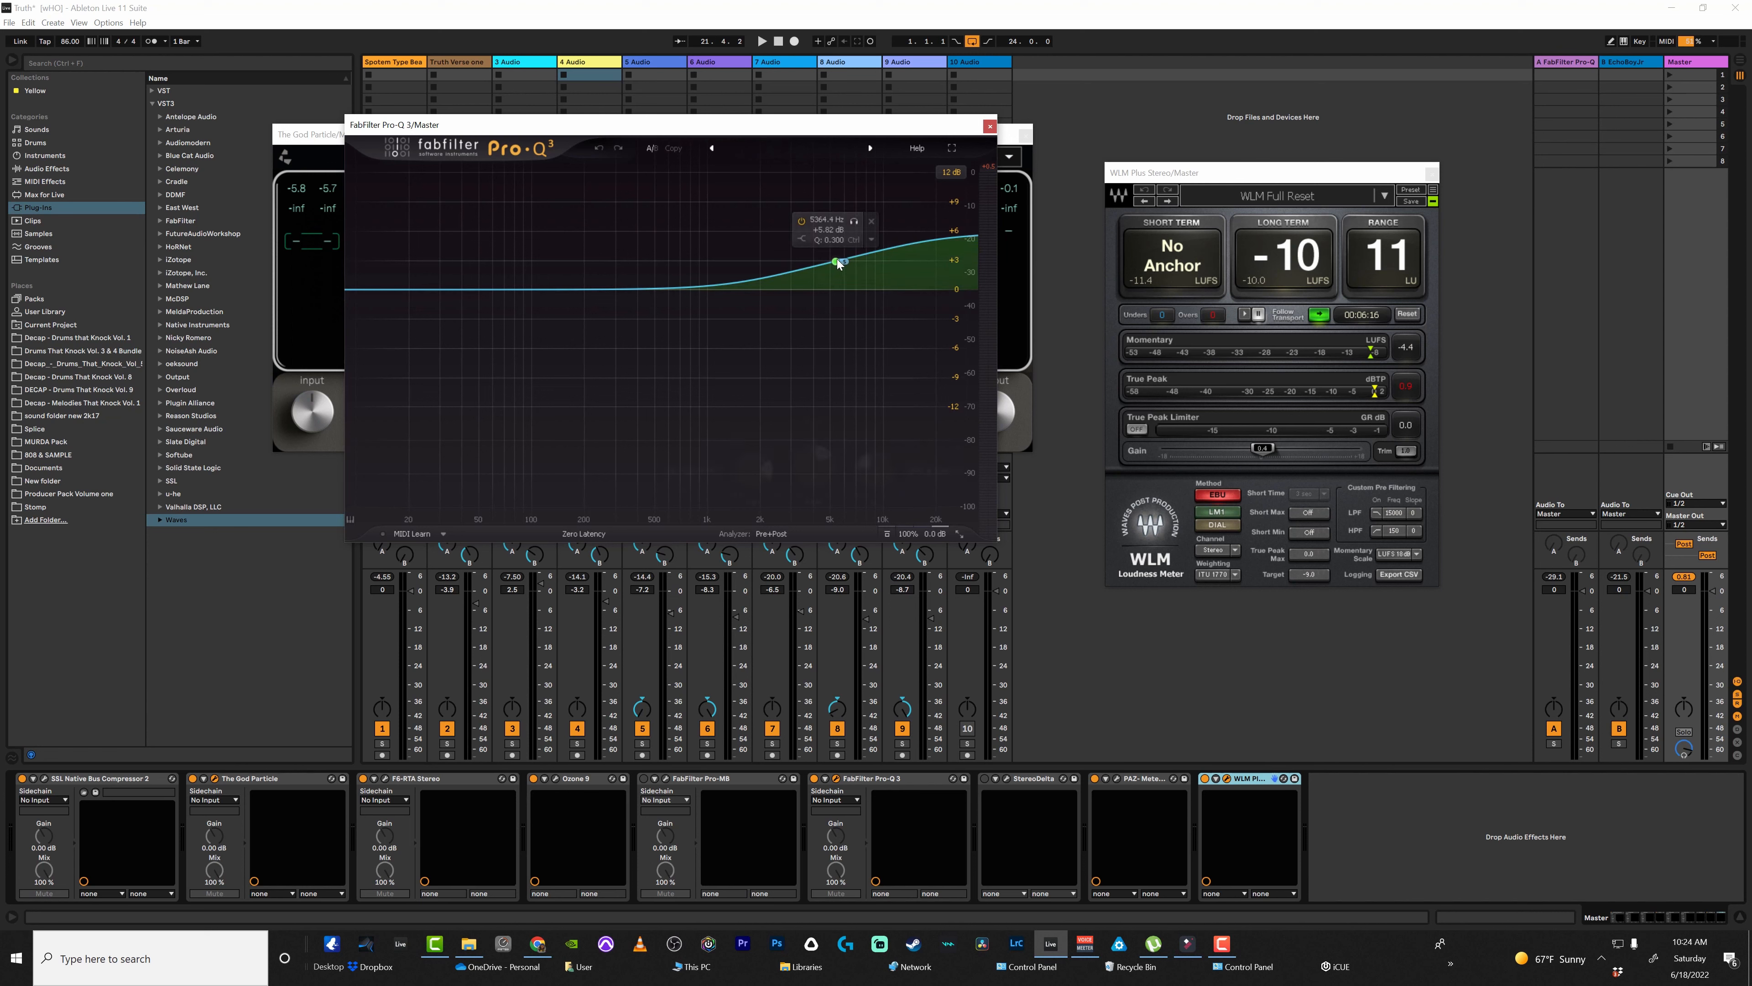
pyautogui.click(838, 264)
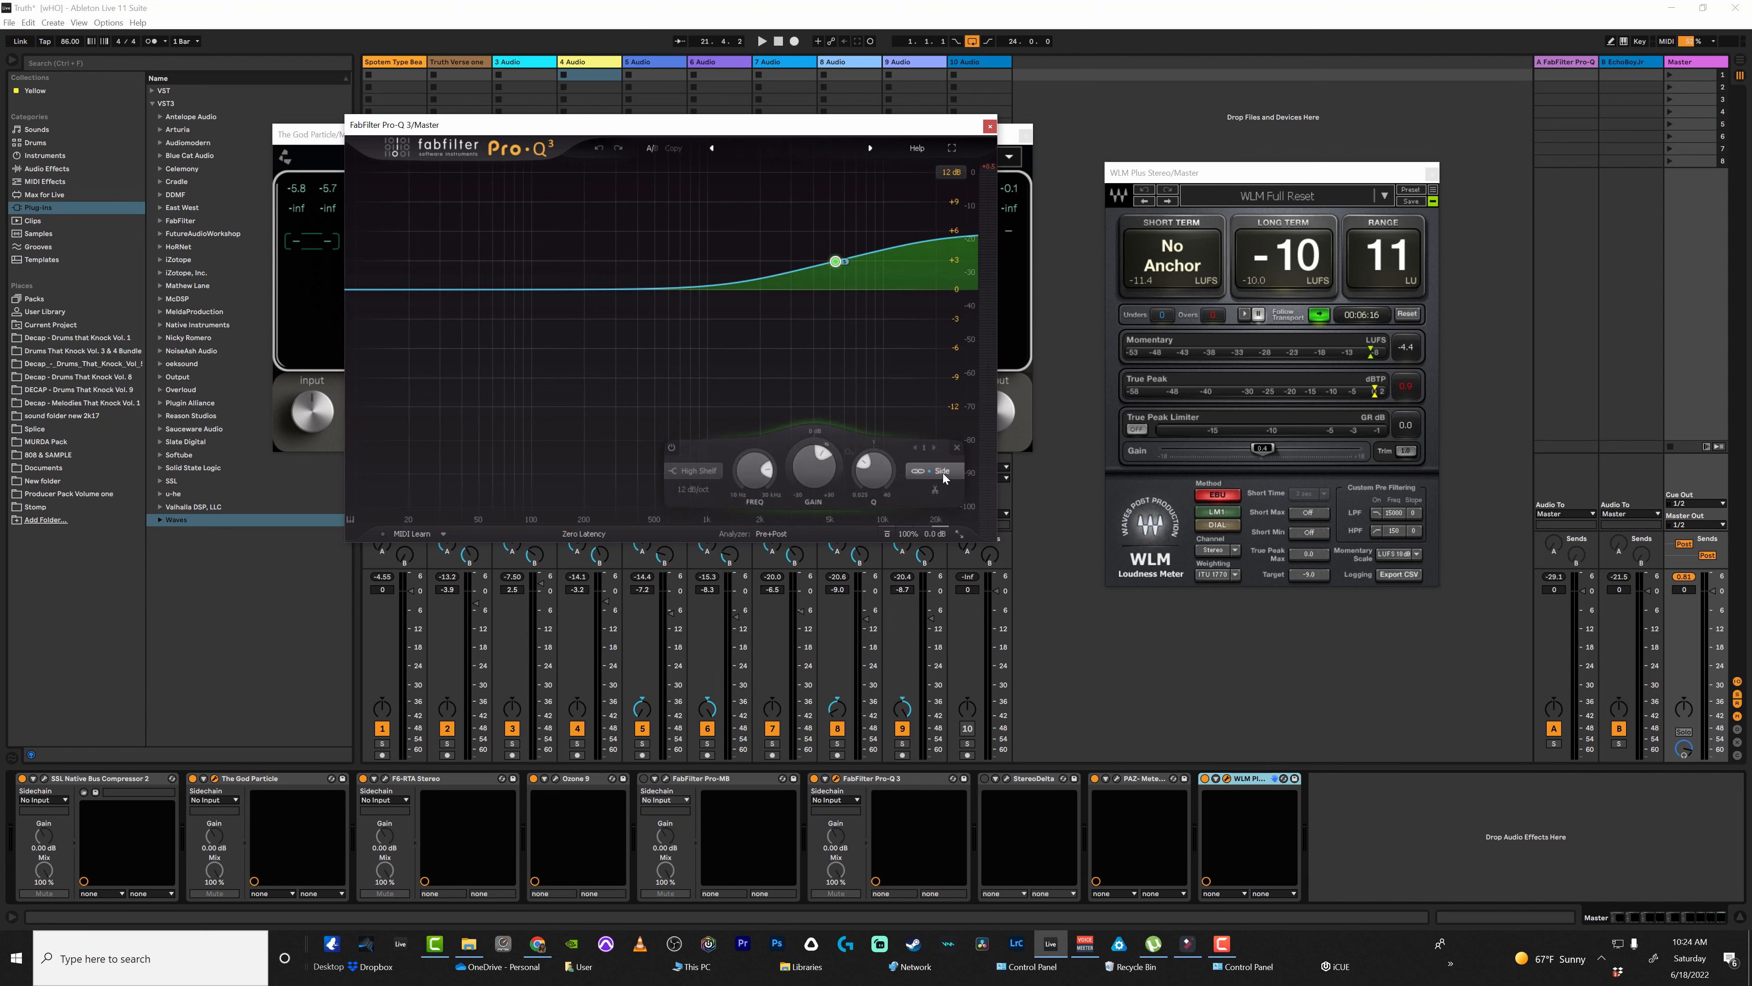
pyautogui.moveTo(834, 265)
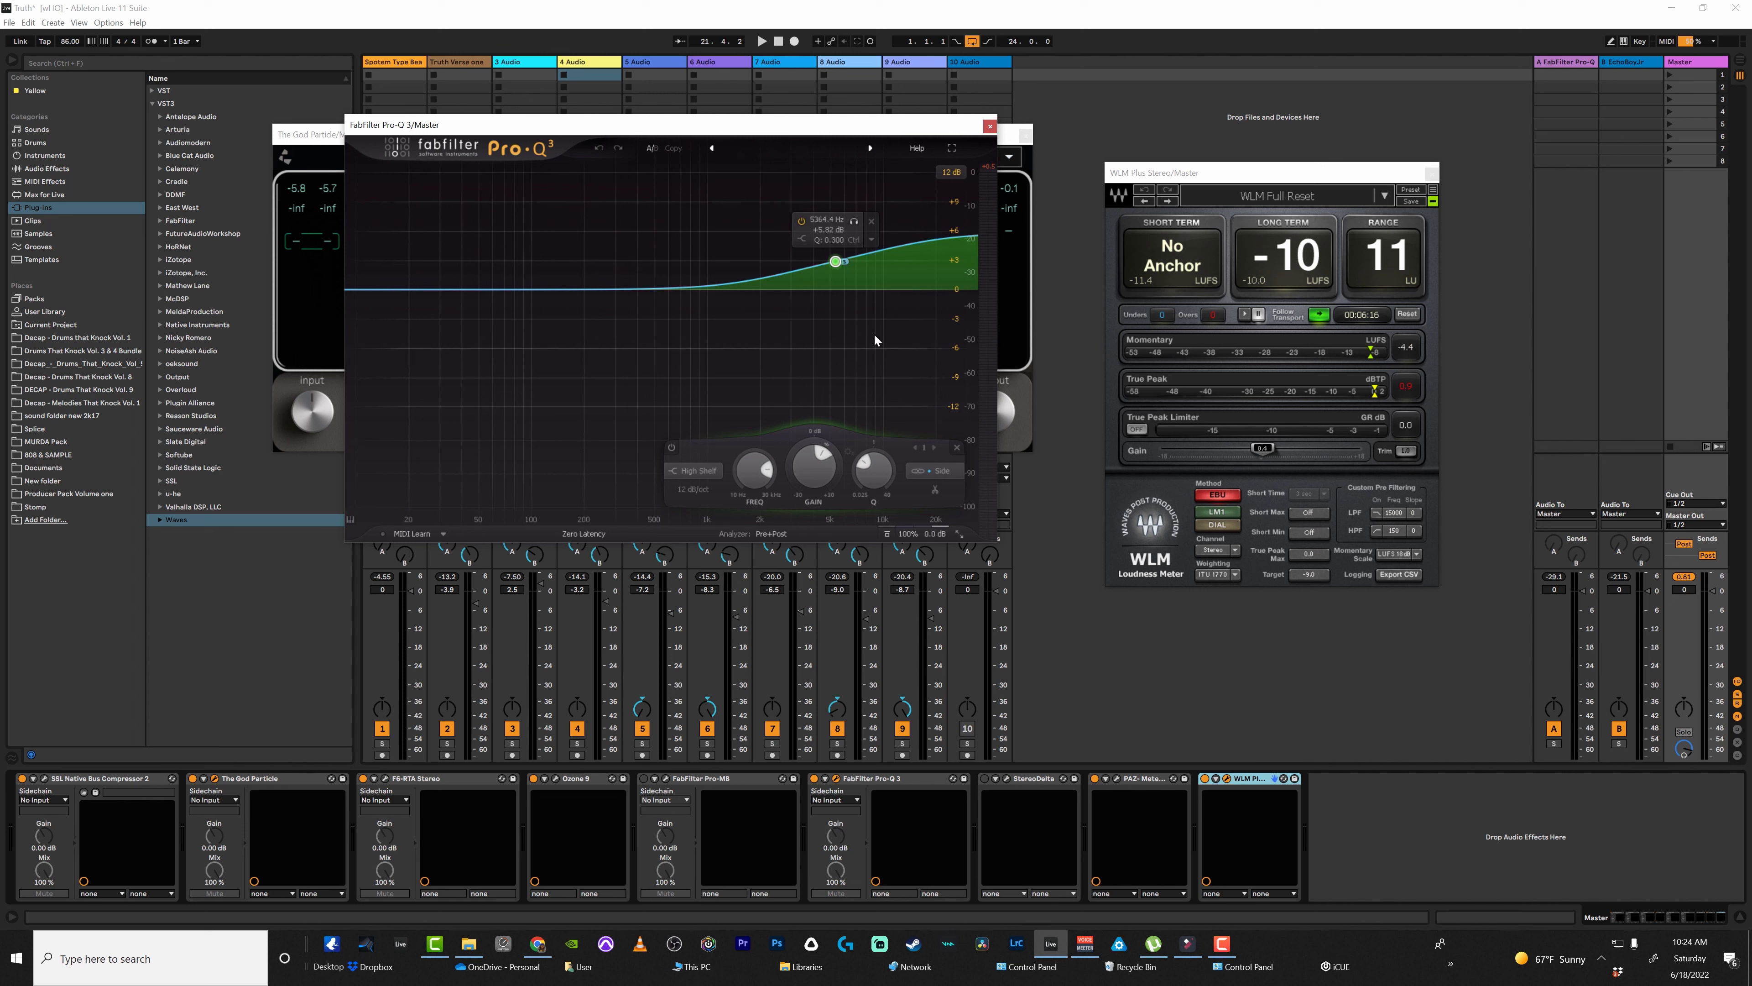
# - Try the high shelf in Stereo mode, lowered to about +1.6 dB and adjusted during playback to about +2.3 dB
pyautogui.moveTo(838, 264); pyautogui.dragTo(838, 308)
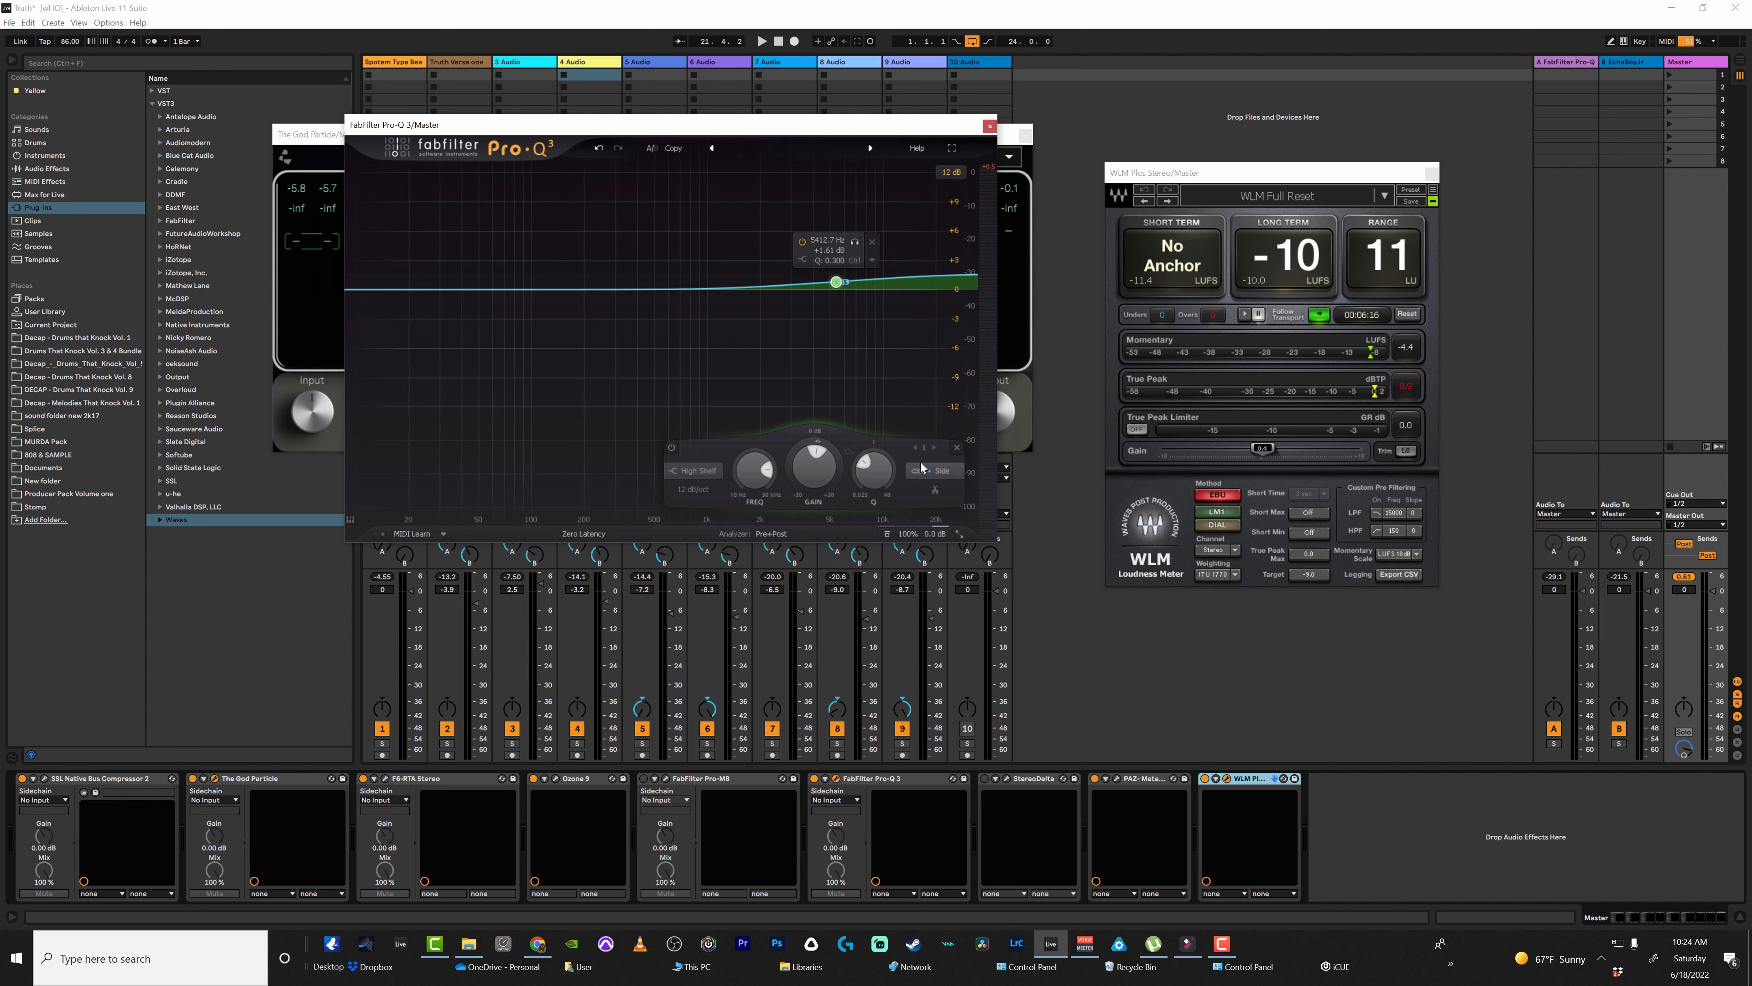
pyautogui.click(935, 470)
pyautogui.click(946, 425)
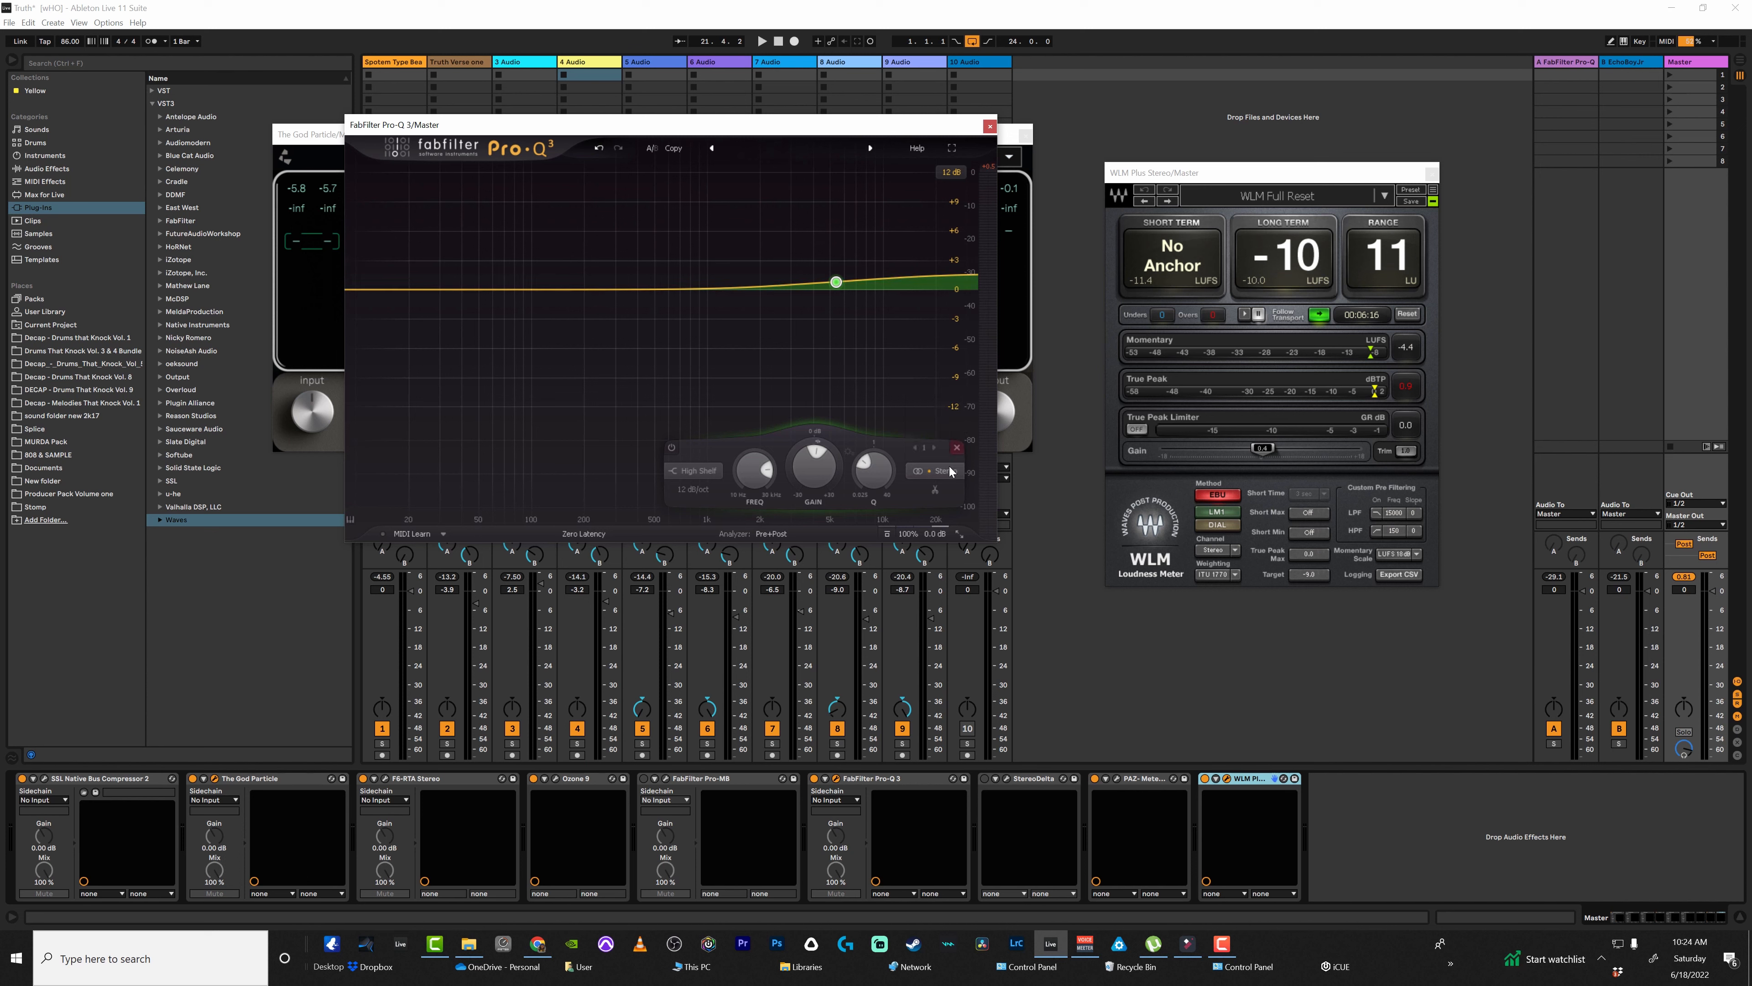
pyautogui.press('space')
pyautogui.moveTo(819, 286)
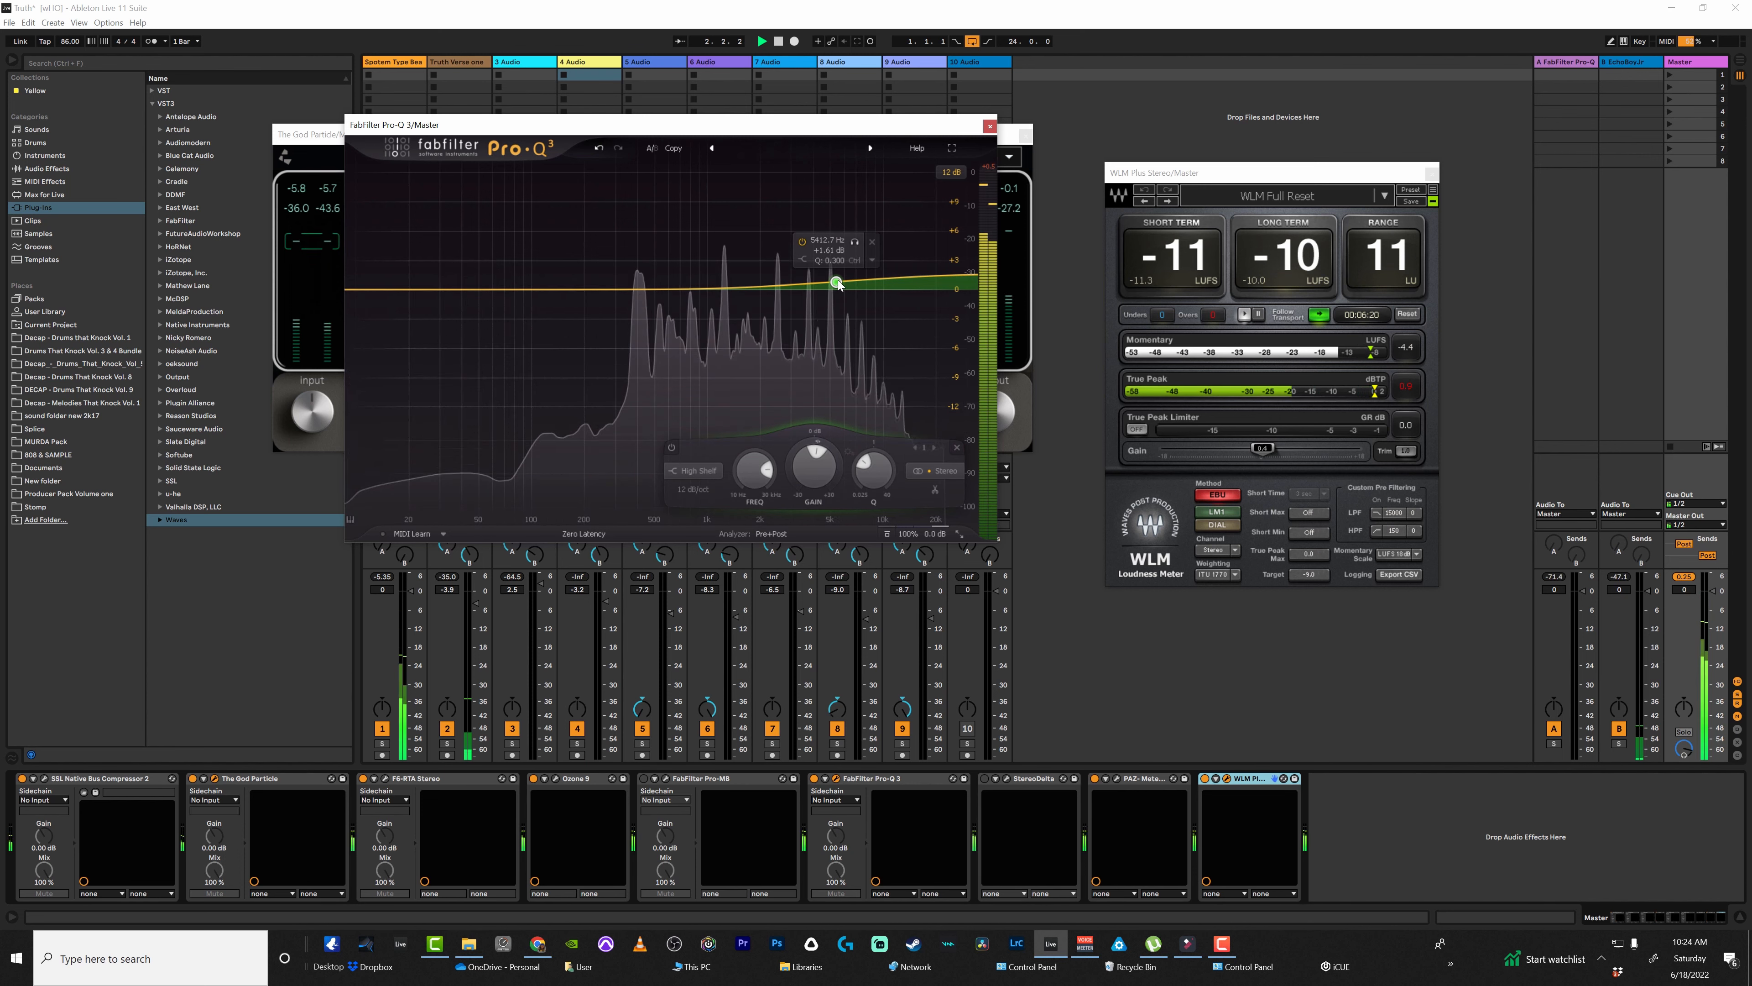
pyautogui.moveTo(838, 280); pyautogui.dragTo(833, 277)
pyautogui.moveTo(858, 423); pyautogui.dragTo(875, 265)
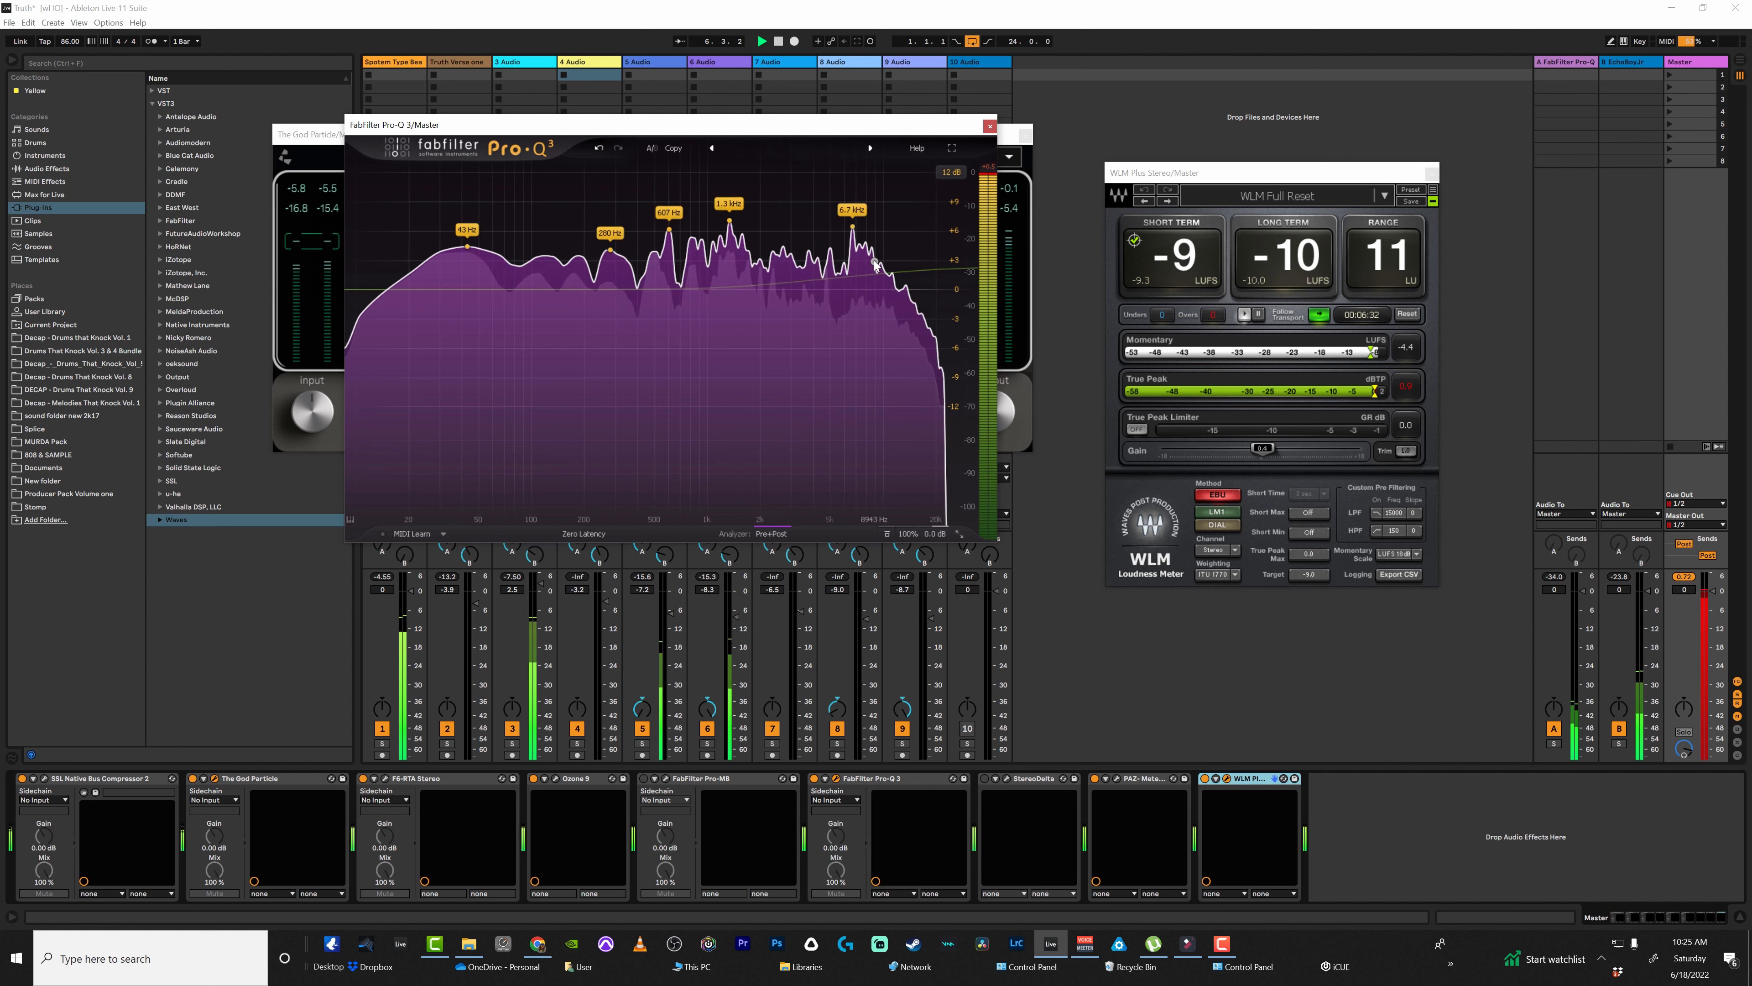
pyautogui.moveTo(832, 278)
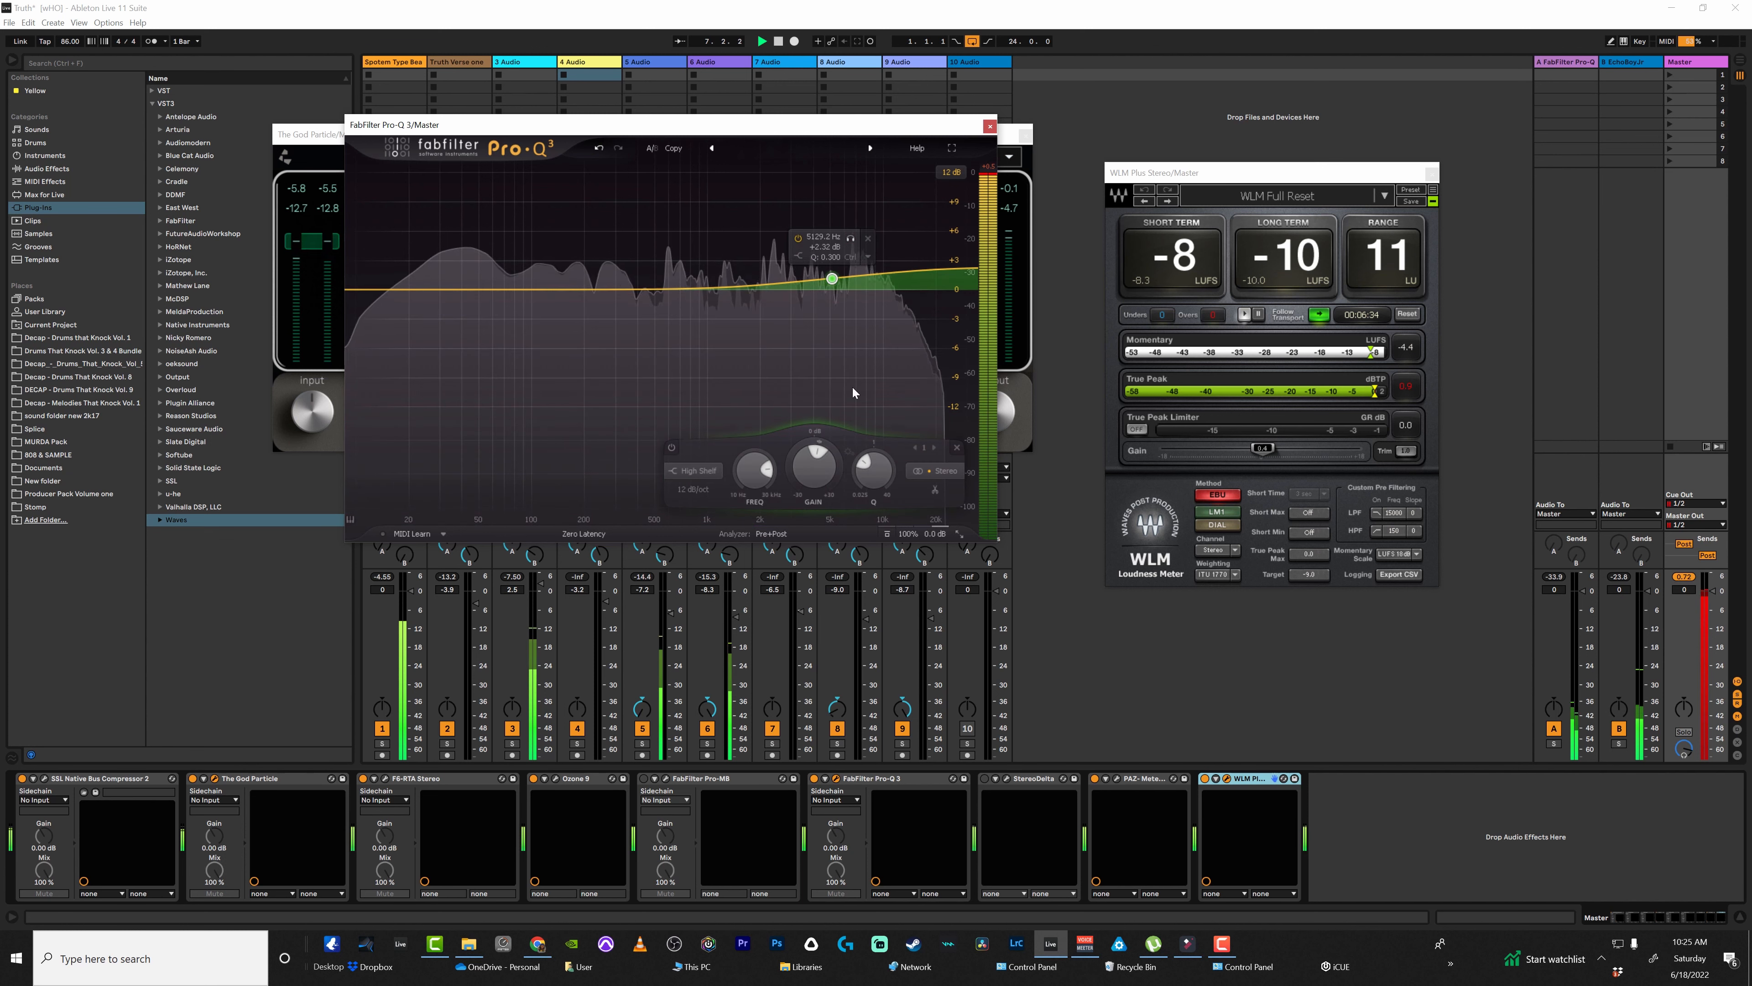
# - Set the high shelf to process only the Side signal, raise its gain to about +6.4 dB, and close Pro-Q 3
pyautogui.click(939, 471)
pyautogui.click(947, 454)
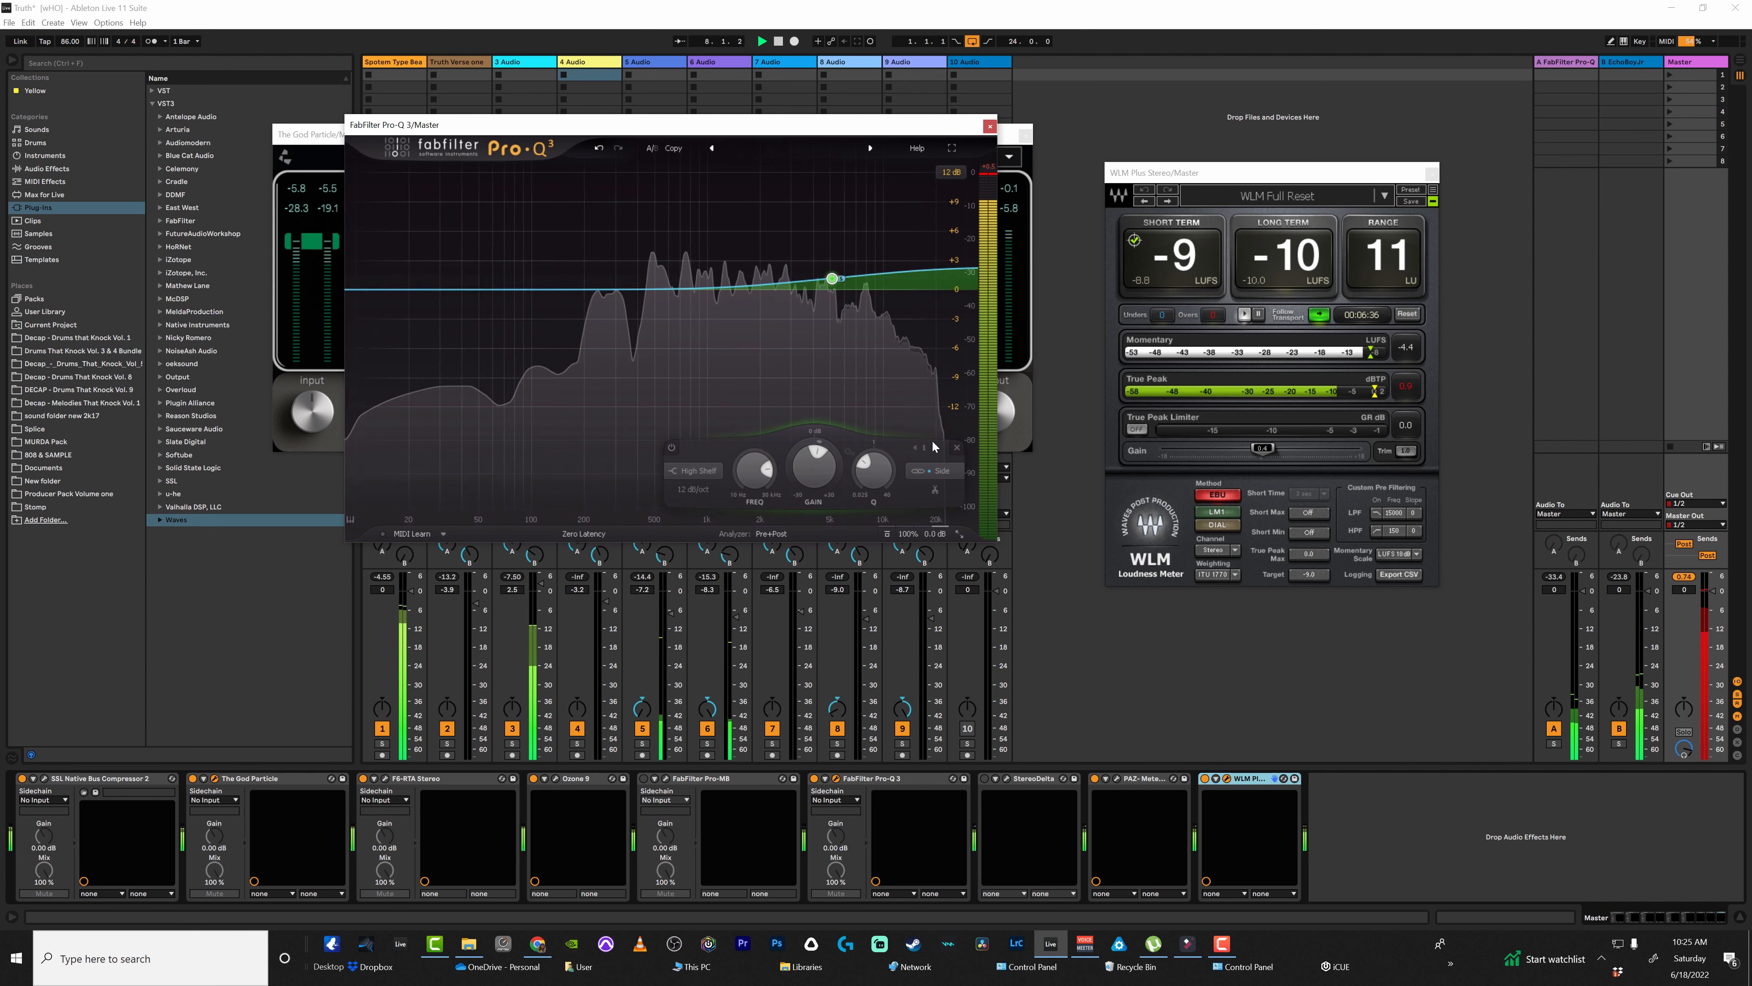
pyautogui.moveTo(833, 272); pyautogui.dragTo(833, 238)
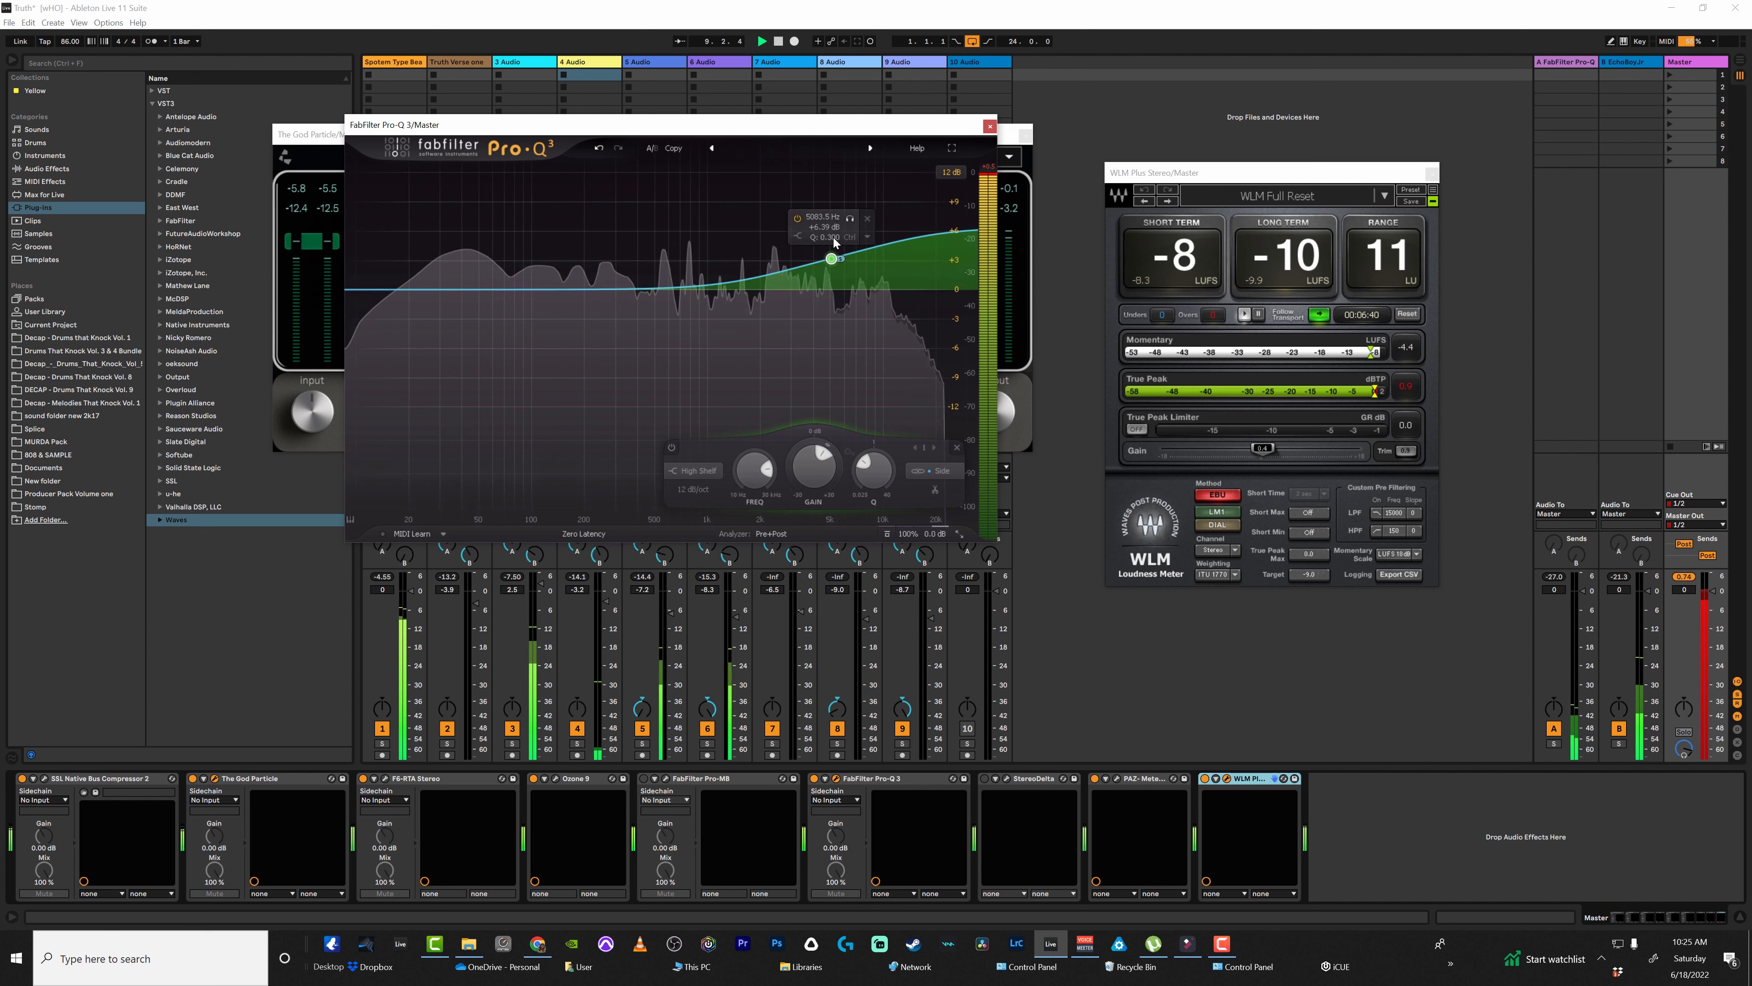
pyautogui.click(990, 128)
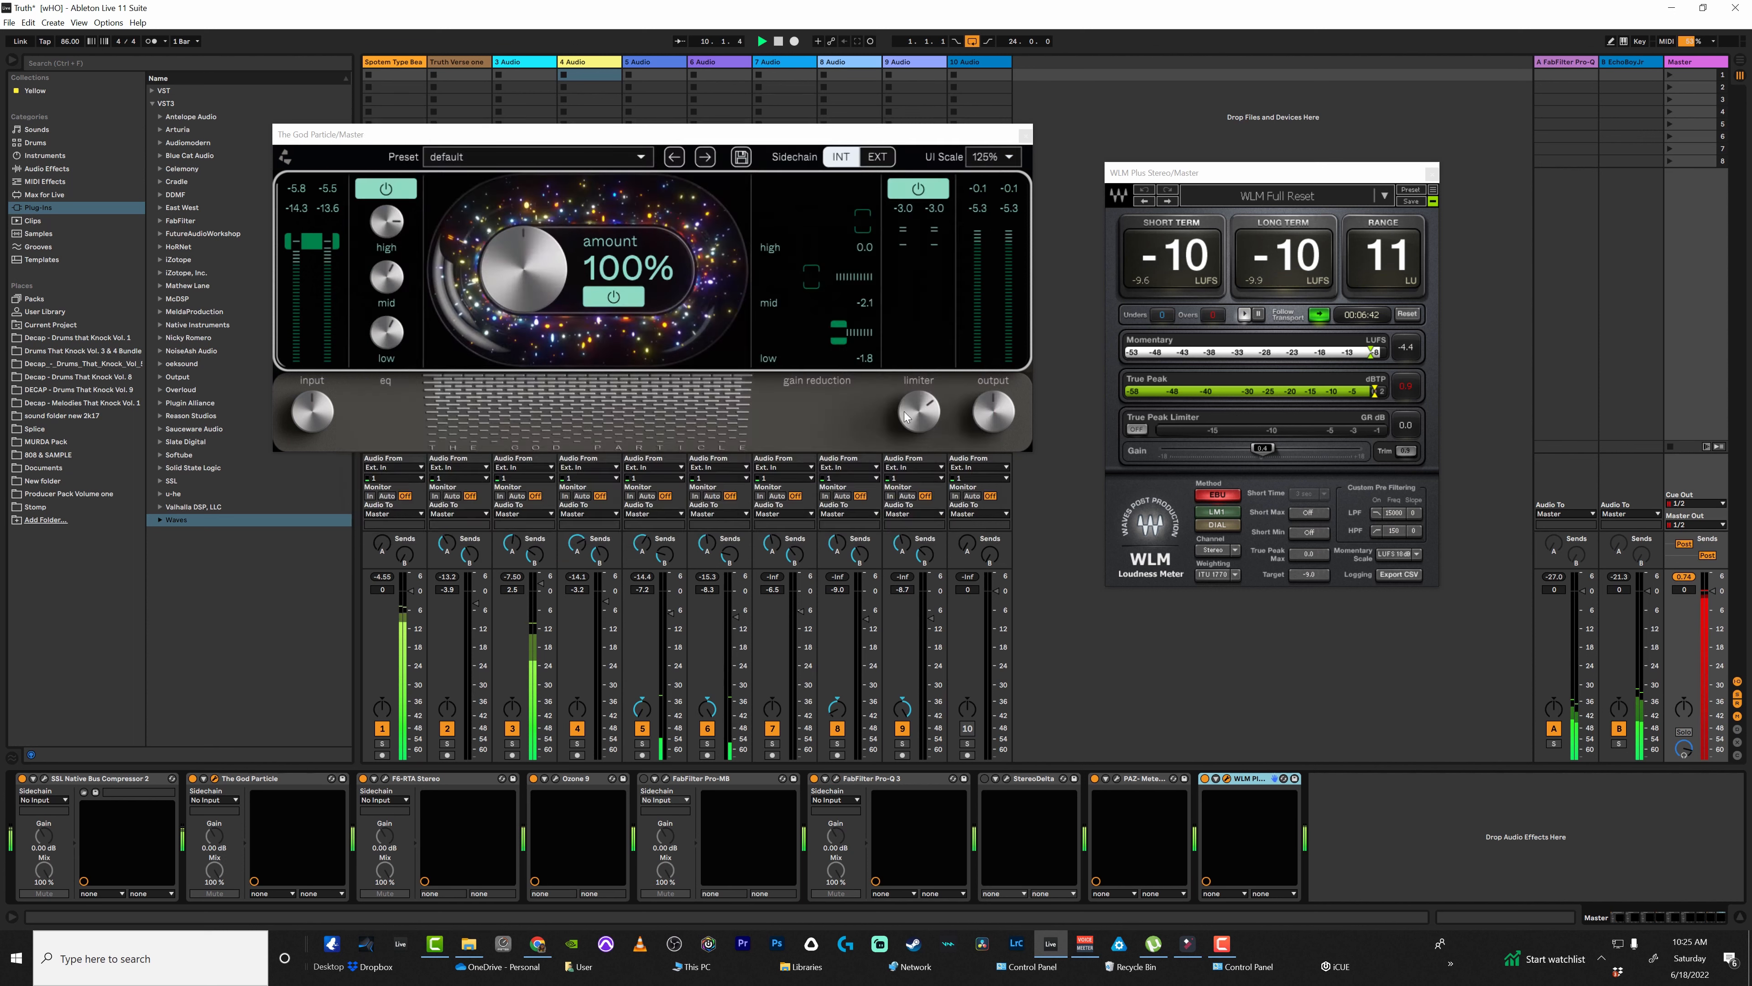